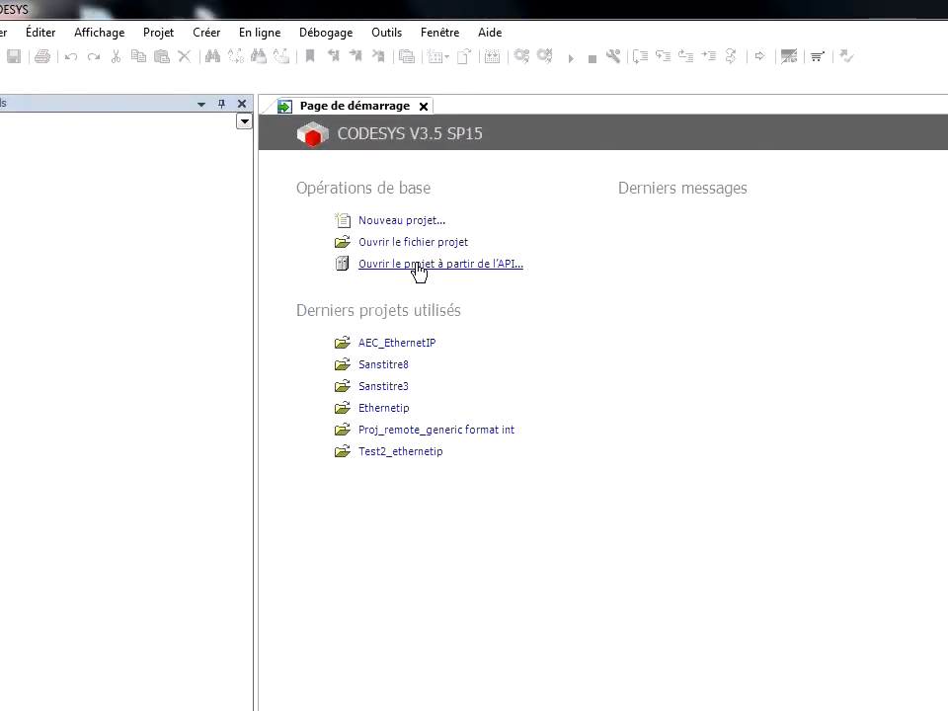
- Create a standard project for the CODESYS Control Win V3 x64 device, with PLC_PRG in ladder language (LD)
{"action": "left_click", "coordinate": [419, 228]}
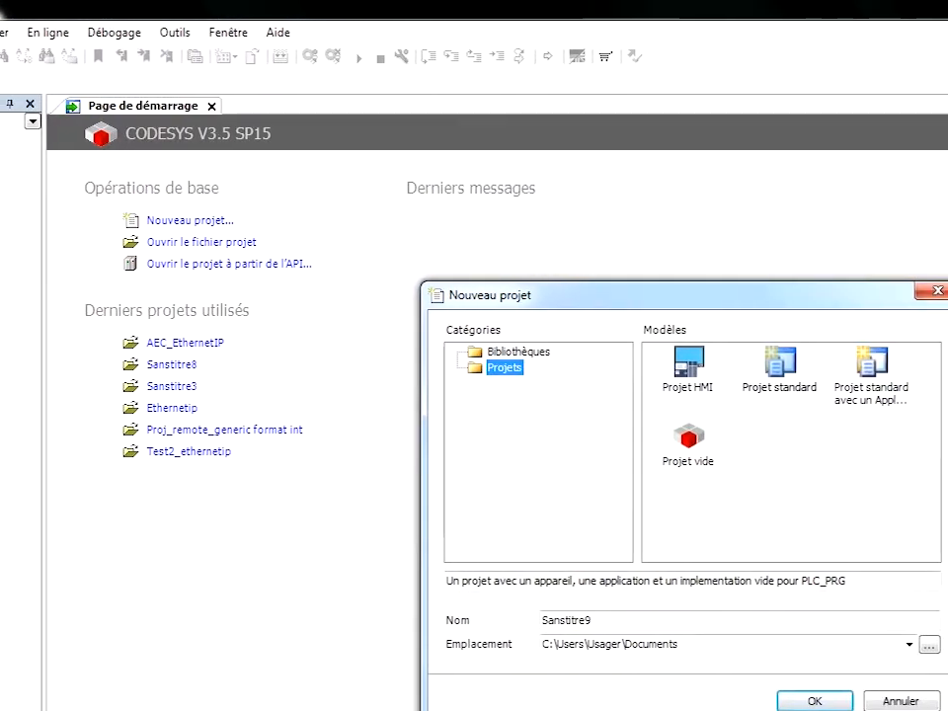
{"action": "double_click", "coordinate": [790, 385]}
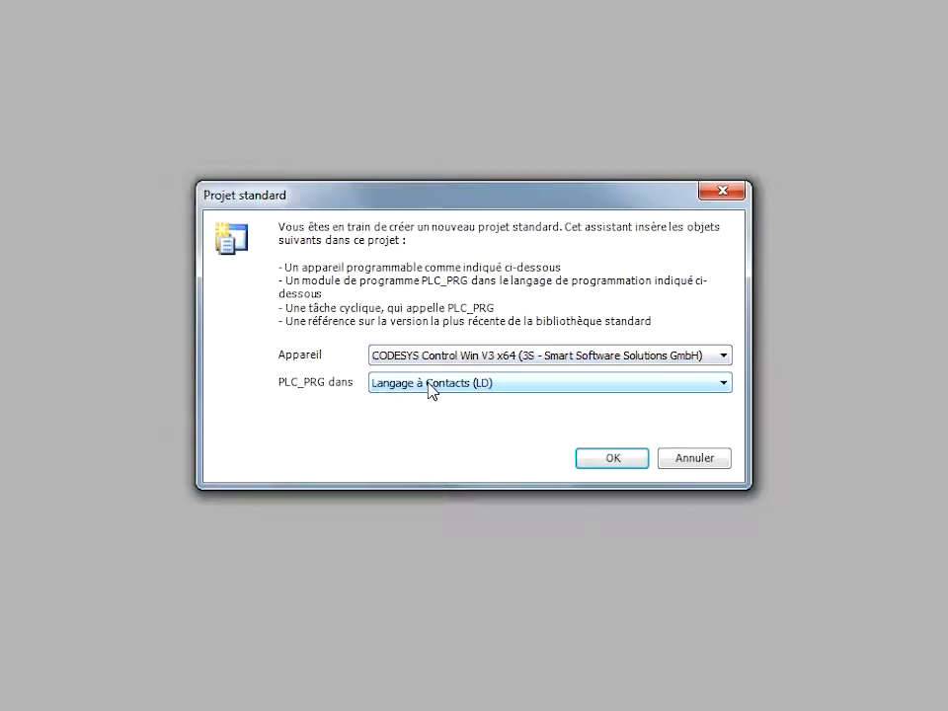
{"action": "left_click", "coordinate": [620, 458]}
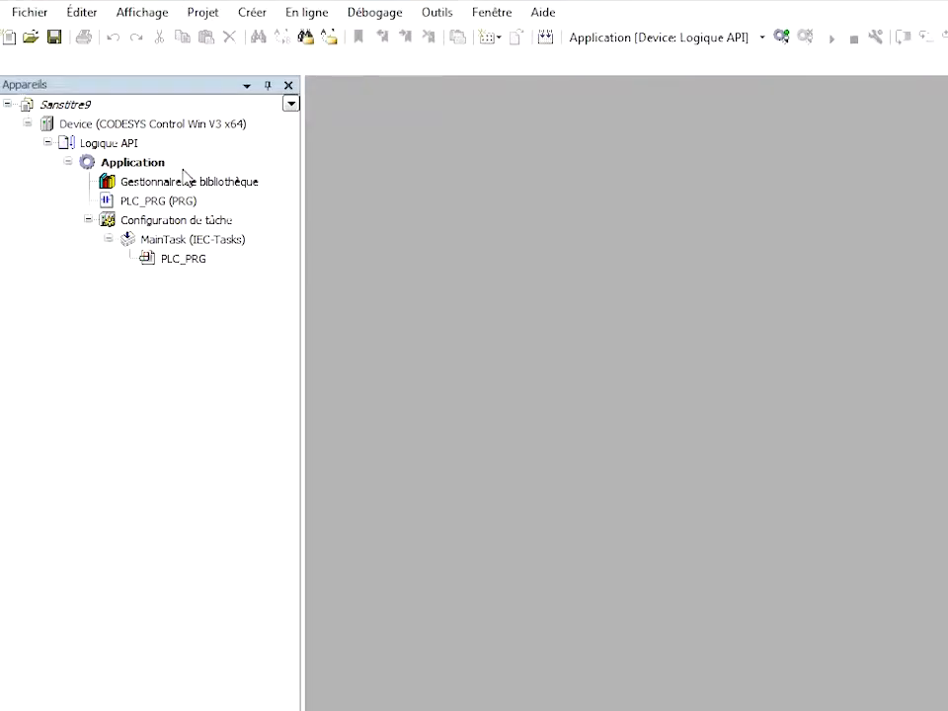
- Save the project under the name ethernetipv1 in the Codesys folder on the desktop
{"action": "left_click", "coordinate": [43, 14]}
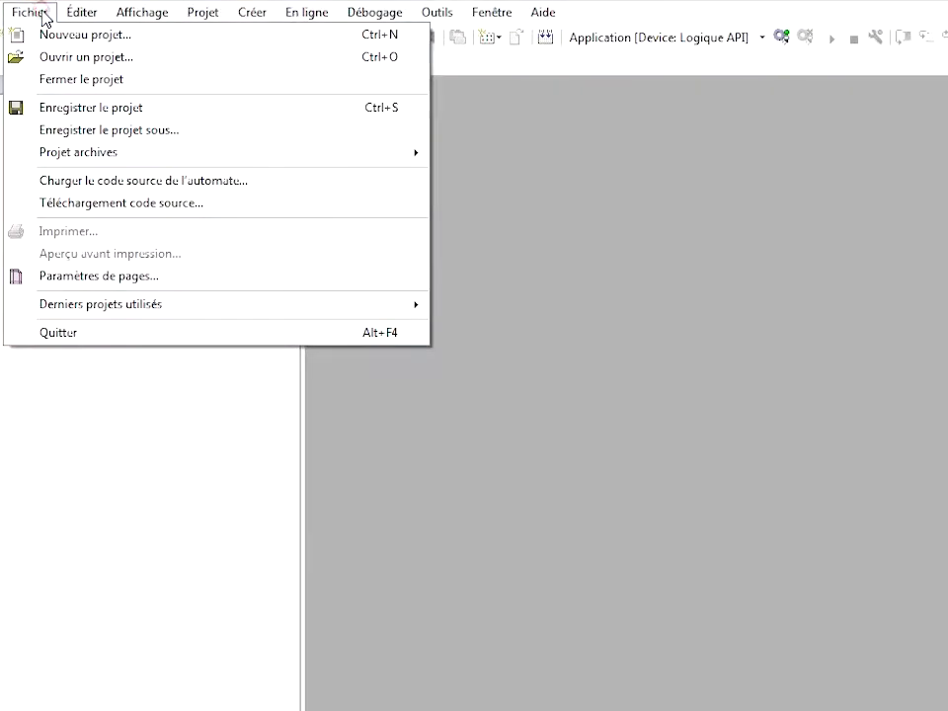
{"action": "left_click", "coordinate": [109, 132]}
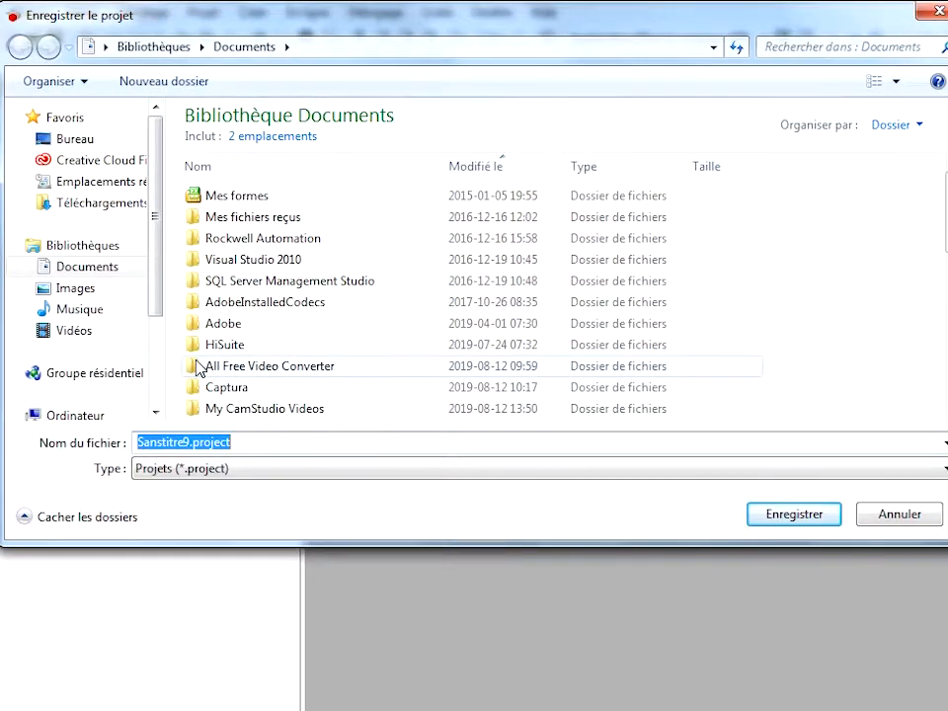
{"action": "type", "text": "ether"}
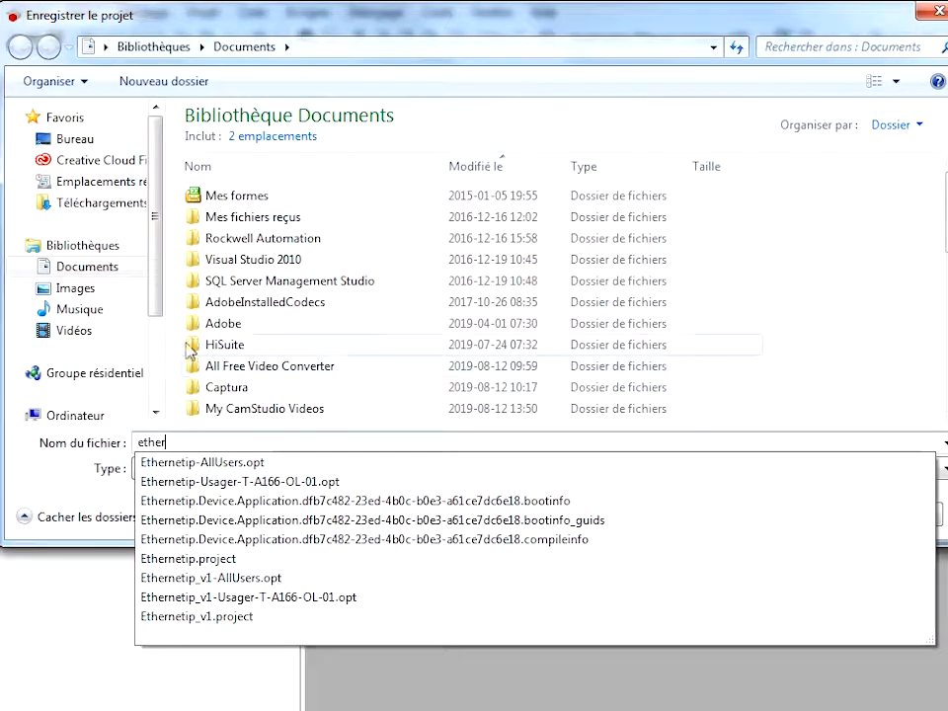
{"action": "type", "text": "net"}
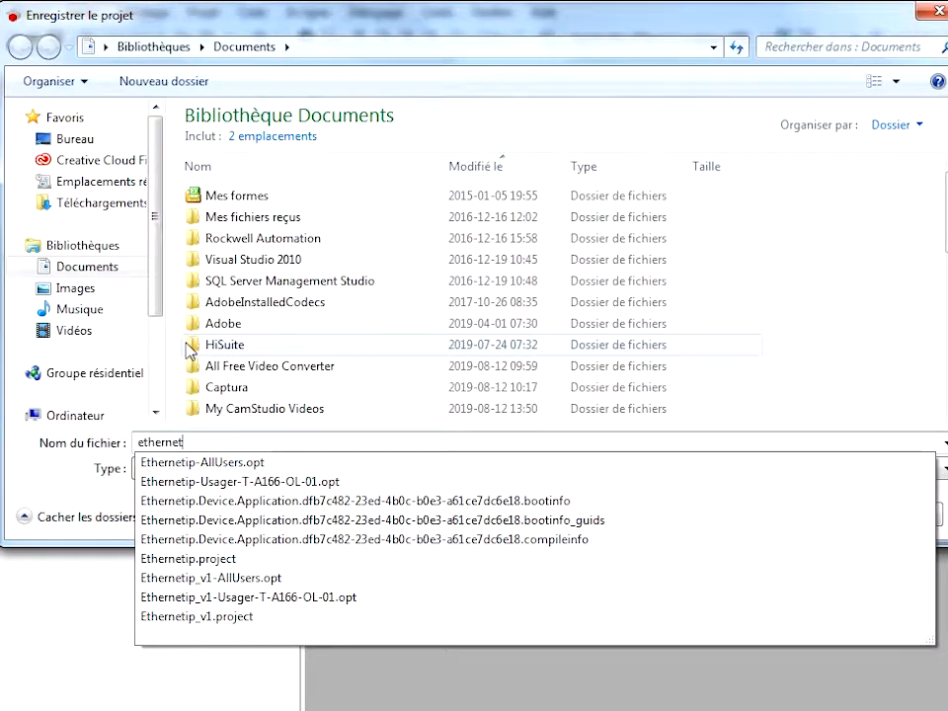
{"action": "type", "text": "ipv1"}
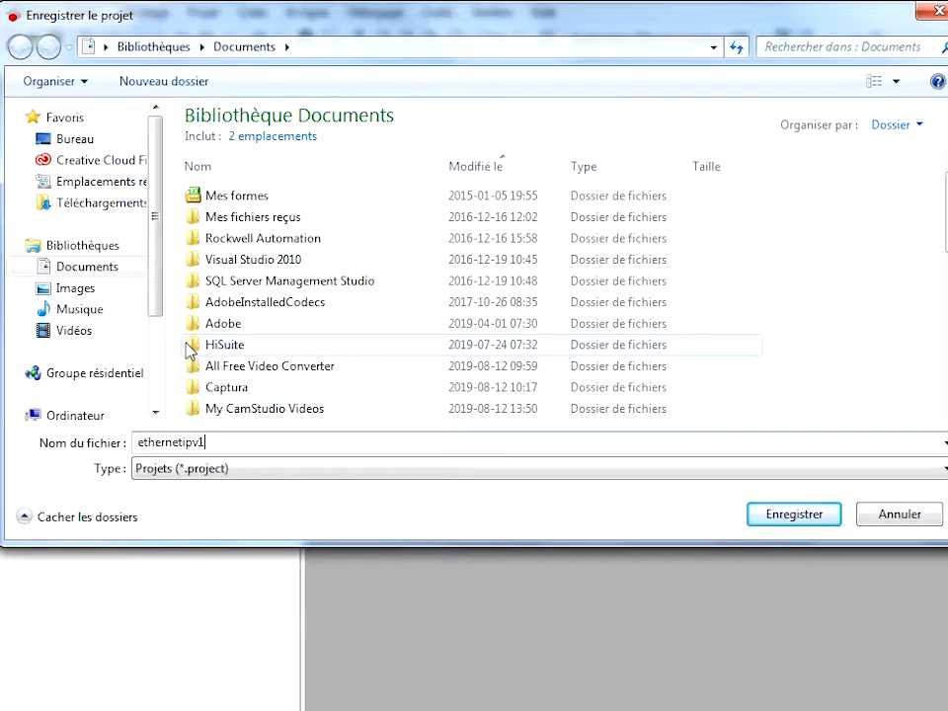
{"action": "left_click", "coordinate": [77, 138]}
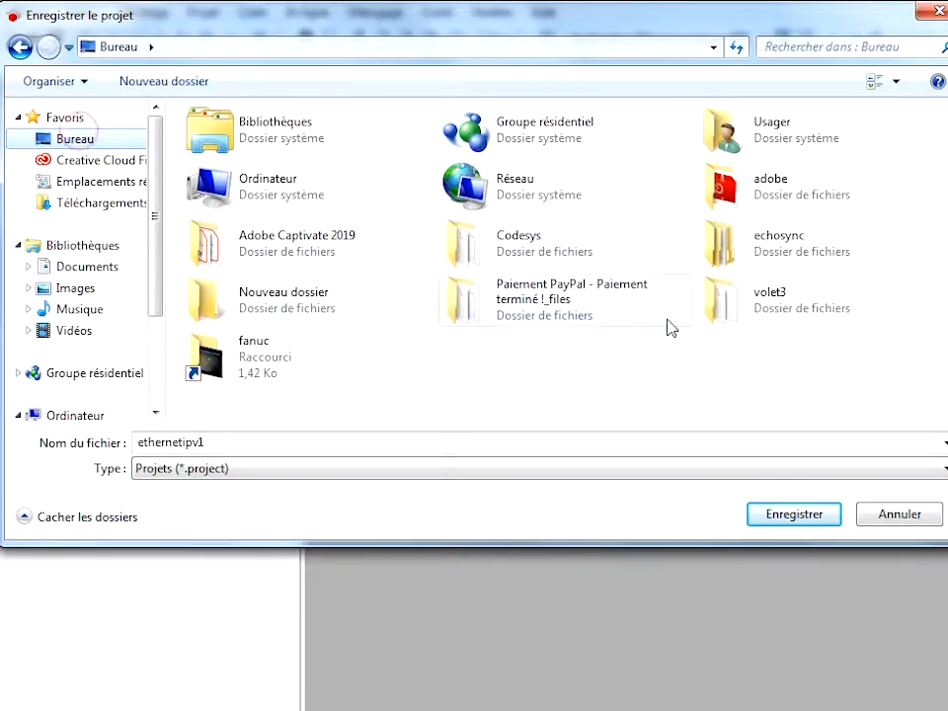
{"action": "double_click", "coordinate": [572, 255]}
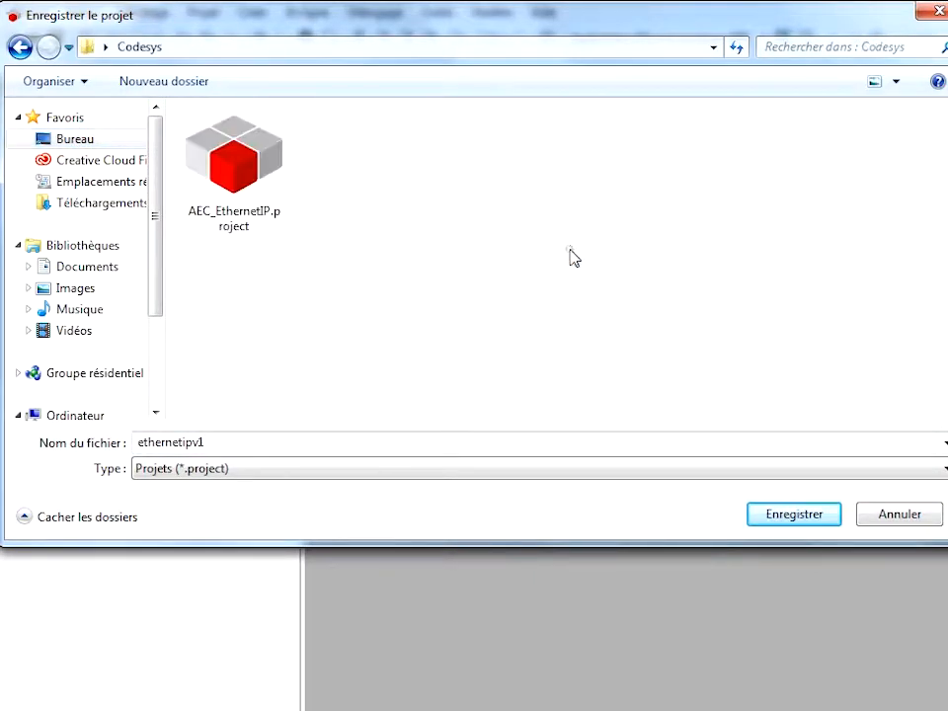
{"action": "left_click", "coordinate": [797, 512]}
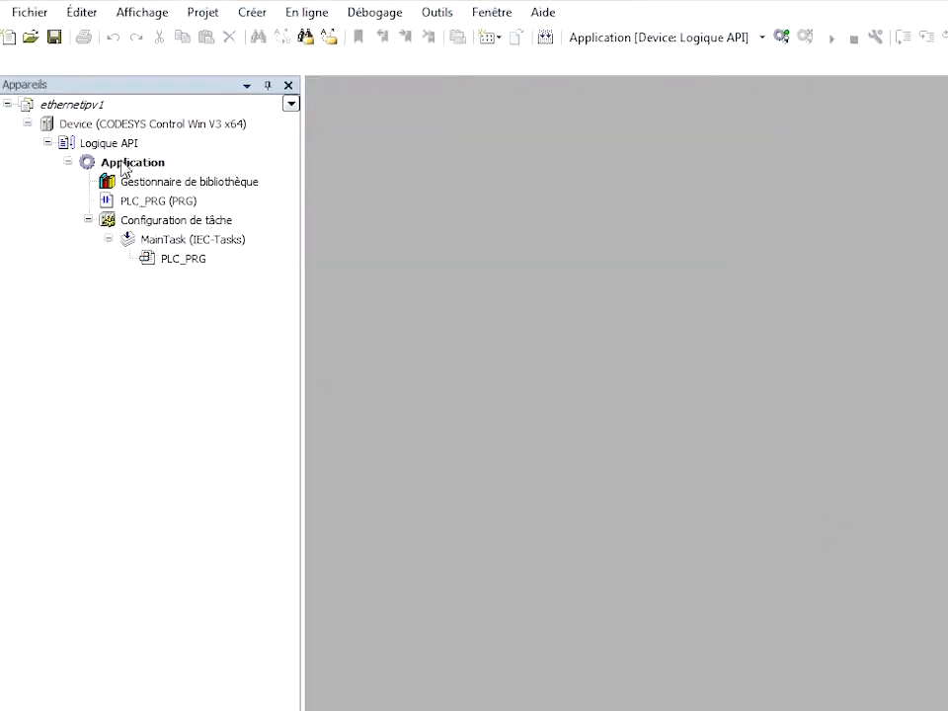
- Add an Ethernet adapter from the fieldbus devices to the CODESYS Control Win V3 x64 device
{"action": "left_click", "coordinate": [121, 127]}
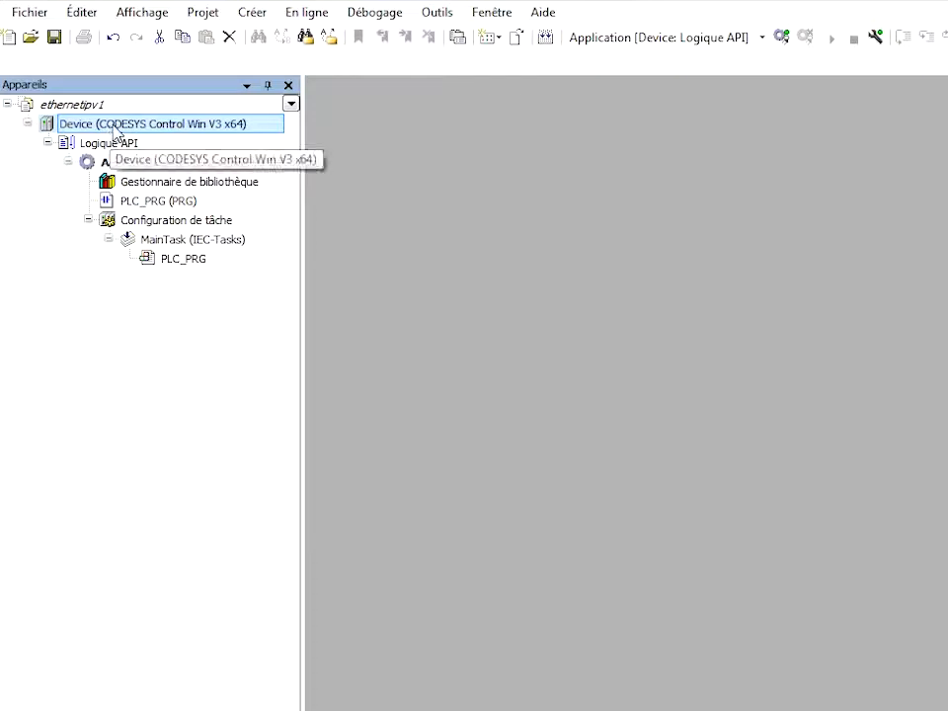
{"action": "right_click", "coordinate": [133, 129]}
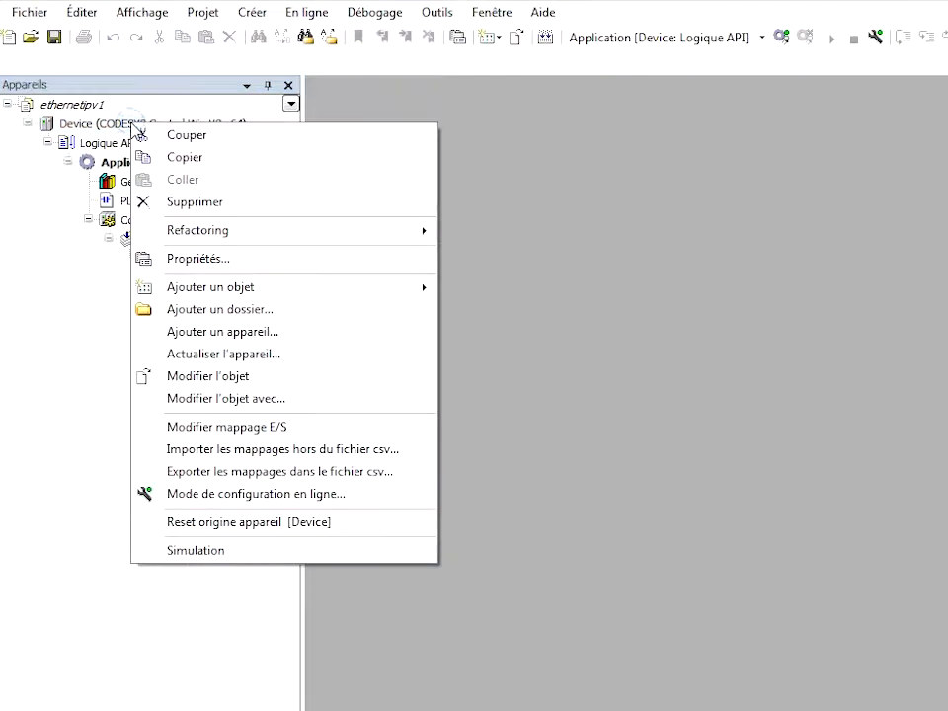
{"action": "left_click", "coordinate": [254, 335]}
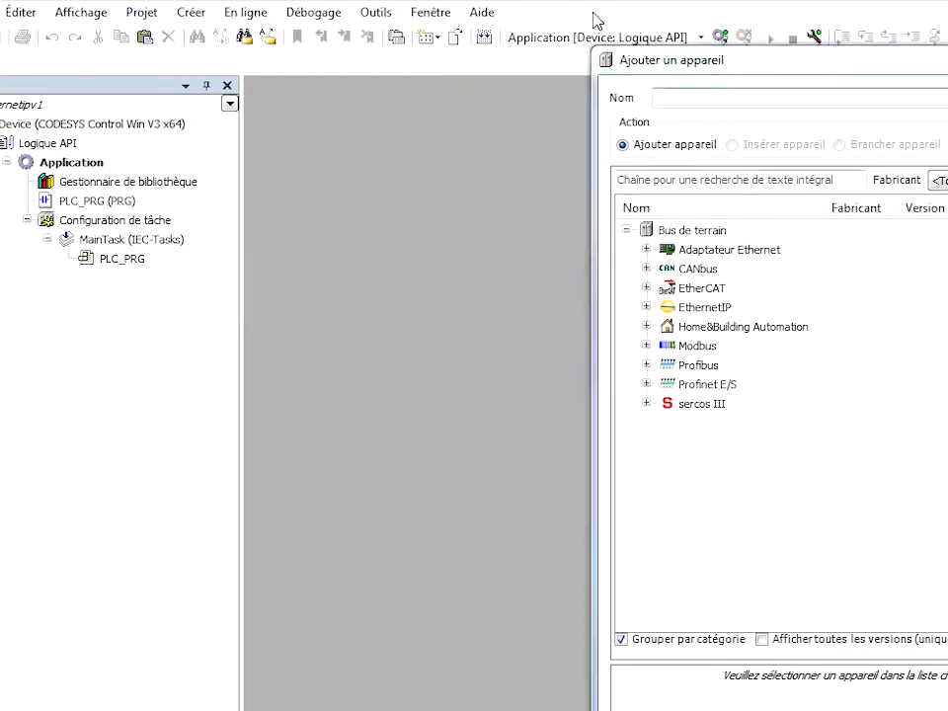
{"action": "left_click", "coordinate": [644, 250]}
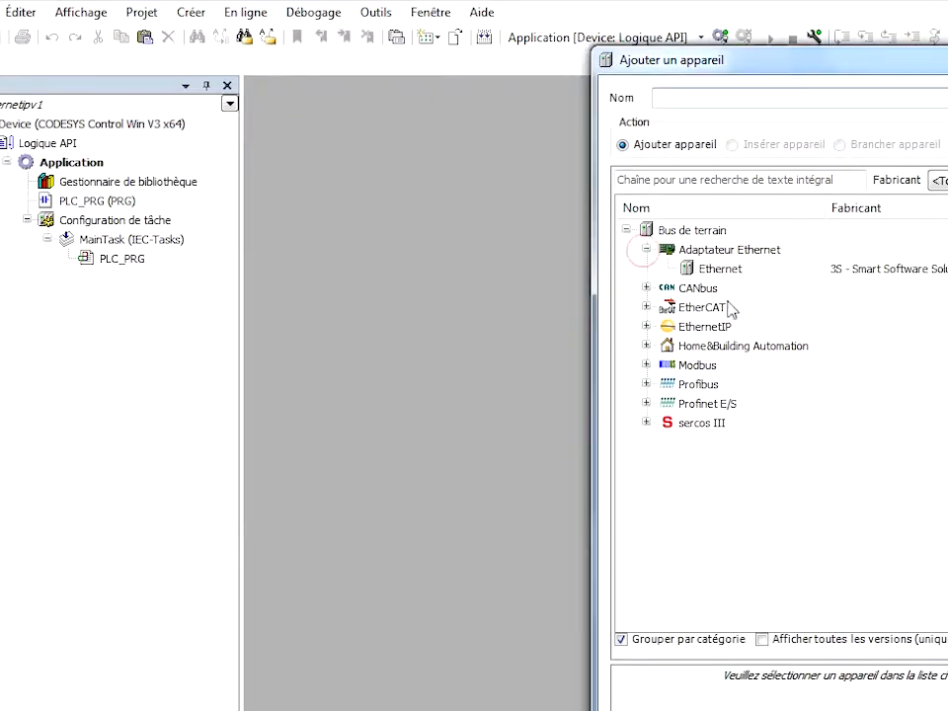
{"action": "left_click", "coordinate": [721, 273]}
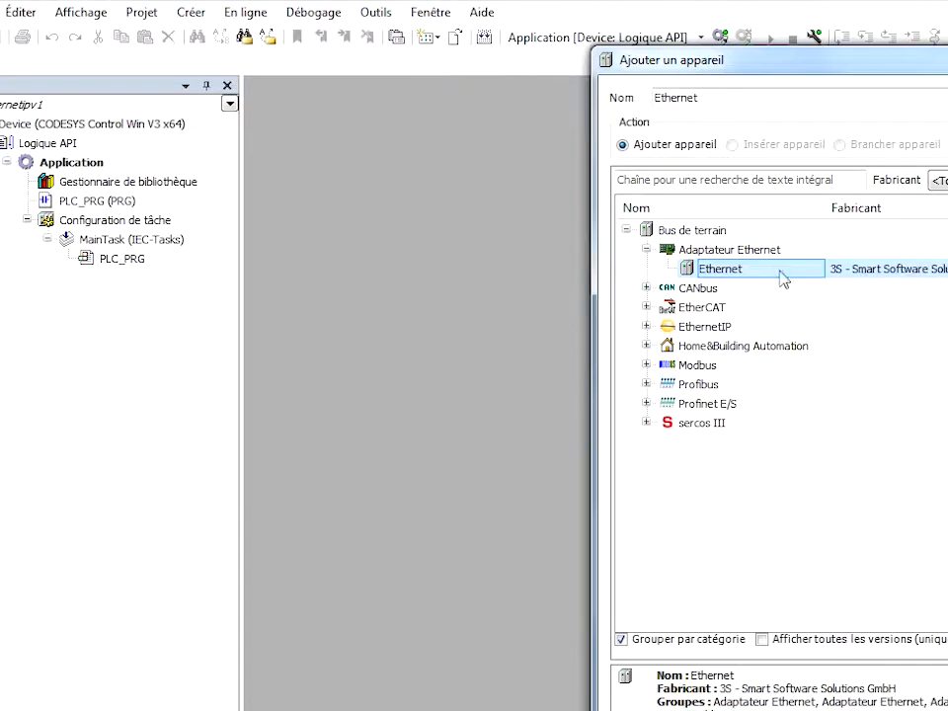
{"action": "double_click", "coordinate": [732, 271]}
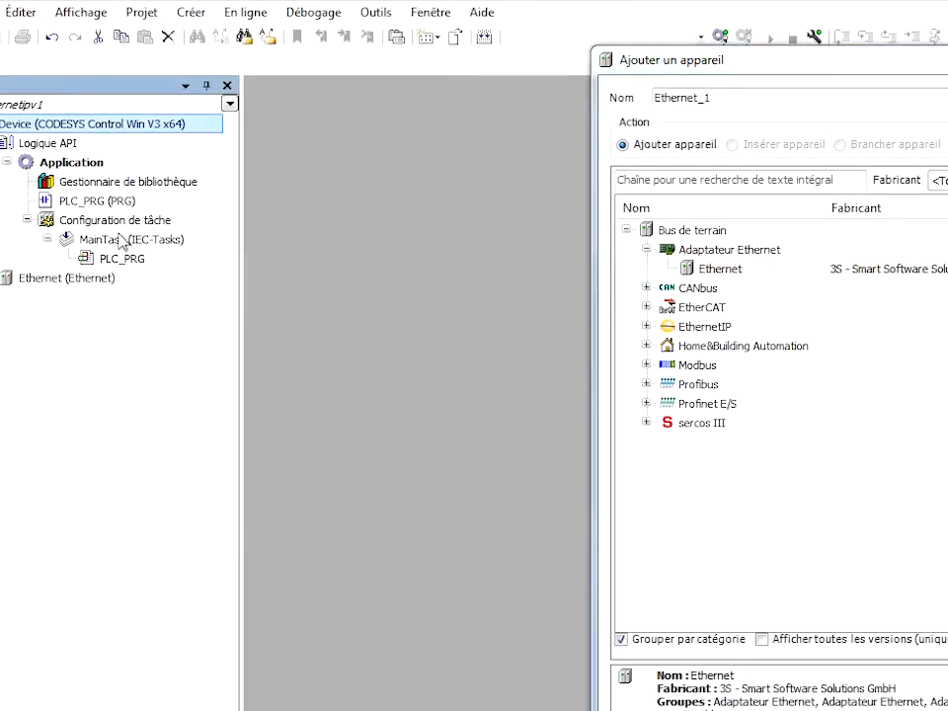
- Add an EtherNet/IP Scanner beneath the Ethernet adapter in the device tree
{"action": "left_click", "coordinate": [42, 282]}
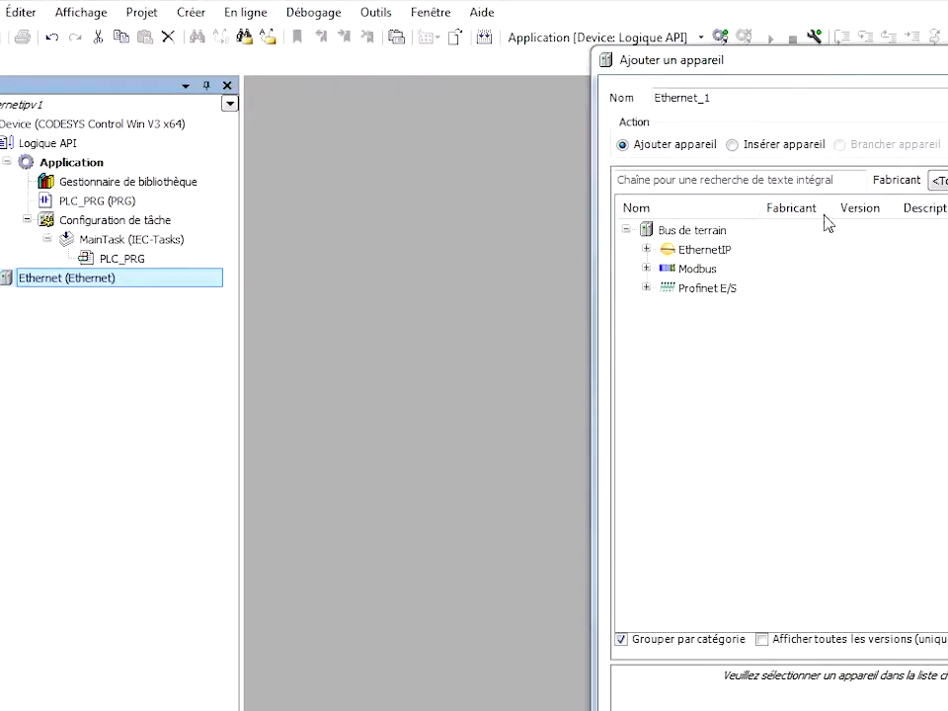
{"action": "left_click", "coordinate": [646, 251]}
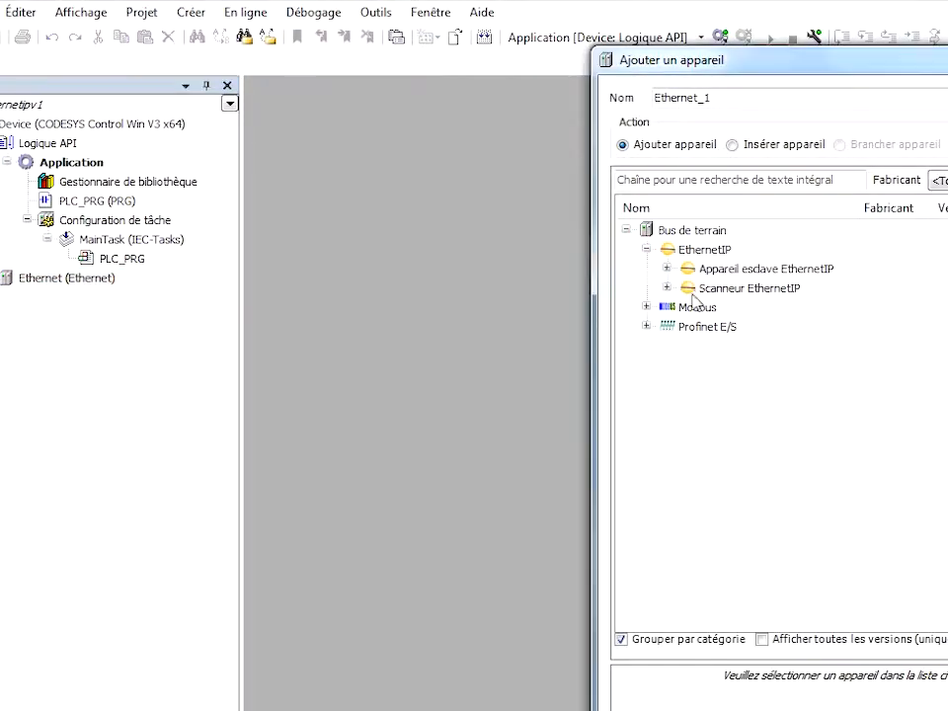
{"action": "left_click", "coordinate": [667, 287]}
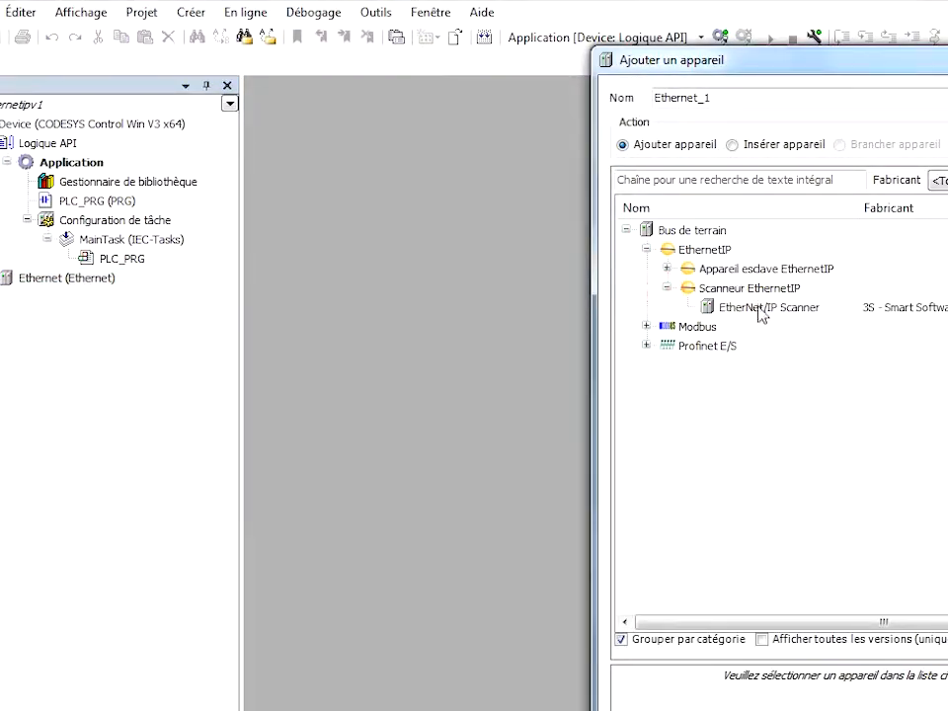
{"action": "left_click", "coordinate": [755, 307]}
{"action": "double_click", "coordinate": [758, 310]}
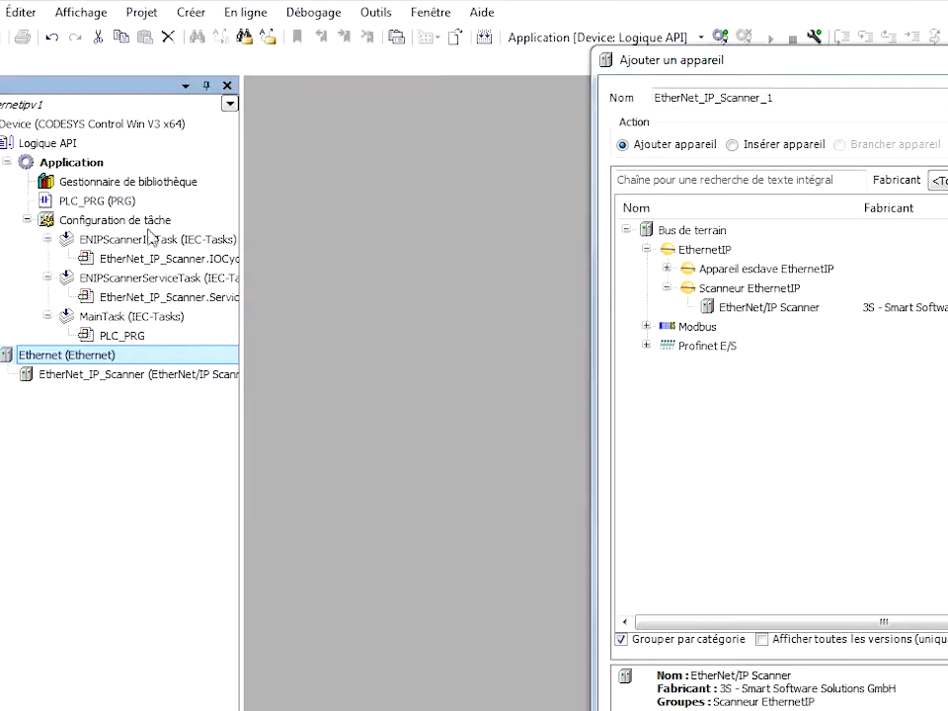
- Add a Generic EtherNet/IP device beneath the EtherNet/IP scanner and finish adding devices
{"action": "left_click", "coordinate": [113, 376]}
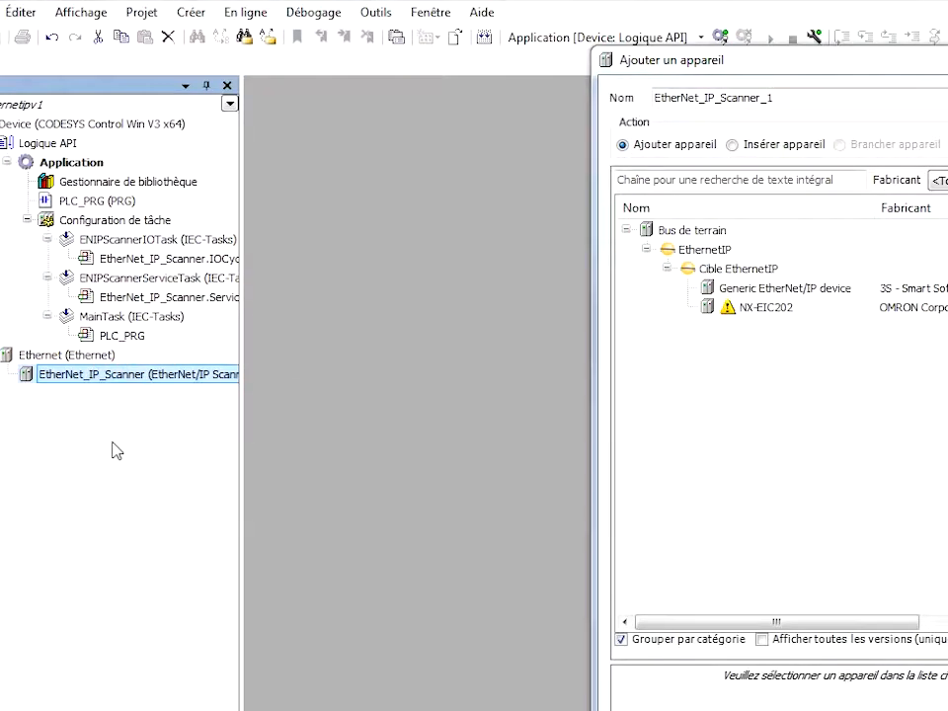
{"action": "left_click", "coordinate": [776, 288]}
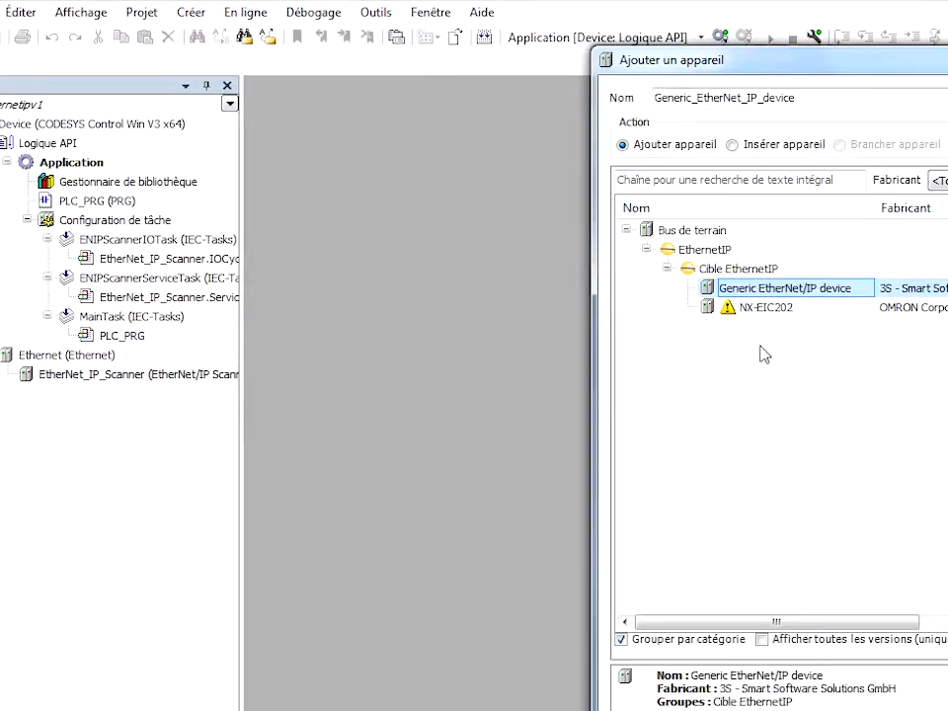
{"action": "left_click", "coordinate": [662, 36]}
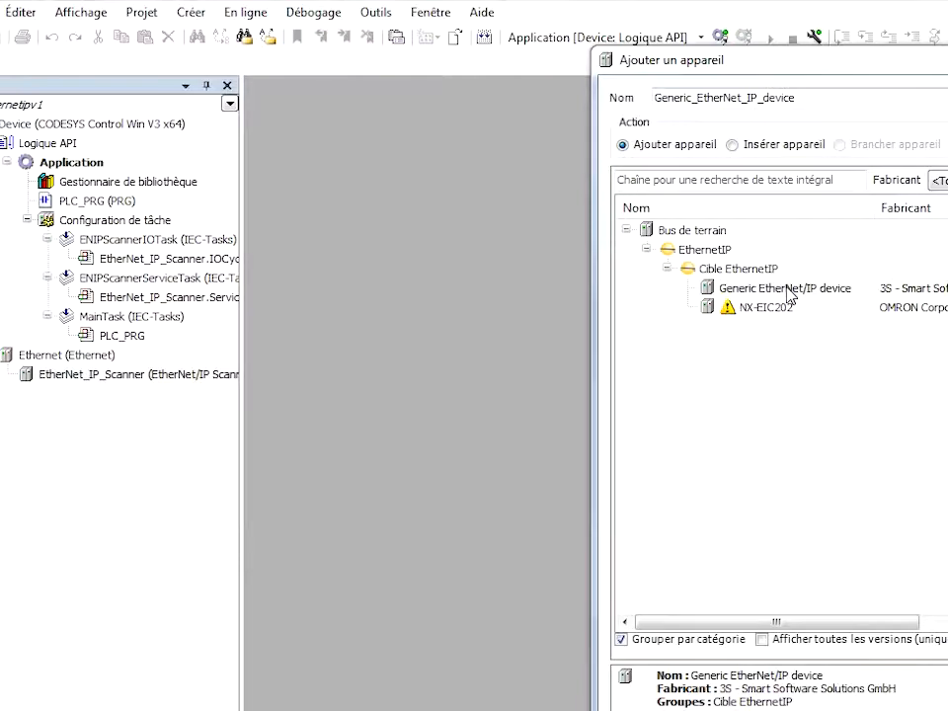
{"action": "double_click", "coordinate": [788, 288]}
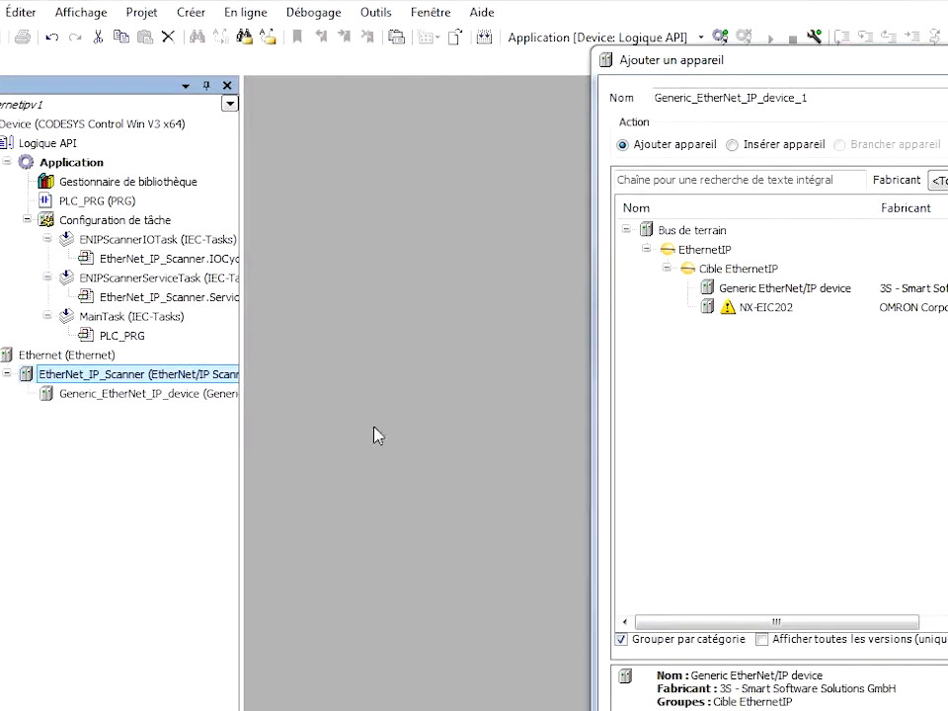
{"action": "left_click", "coordinate": [144, 393]}
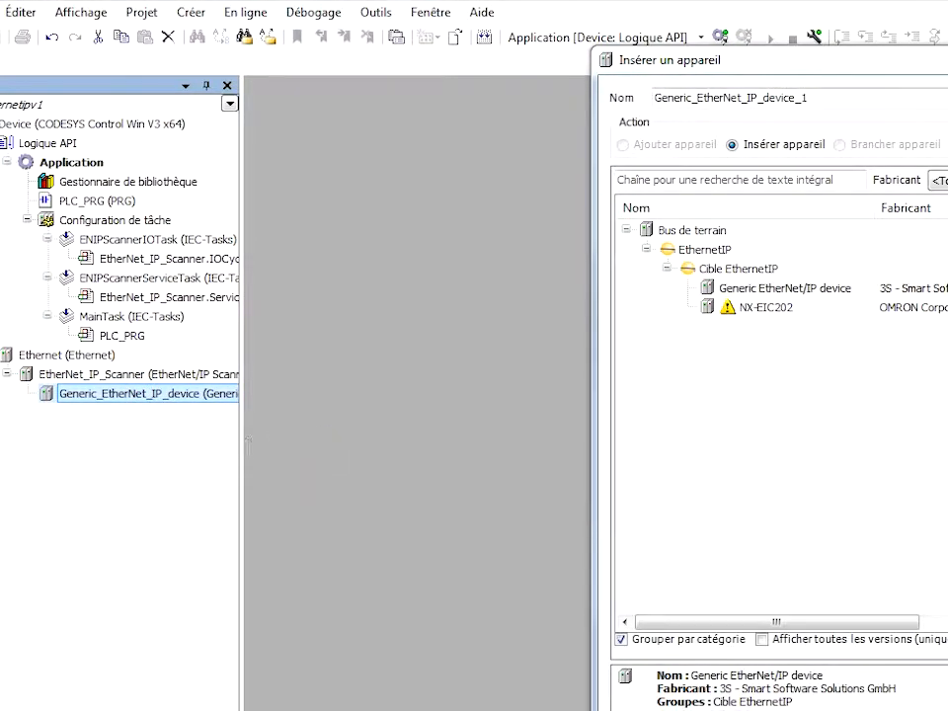
{"action": "key", "text": "Escape"}
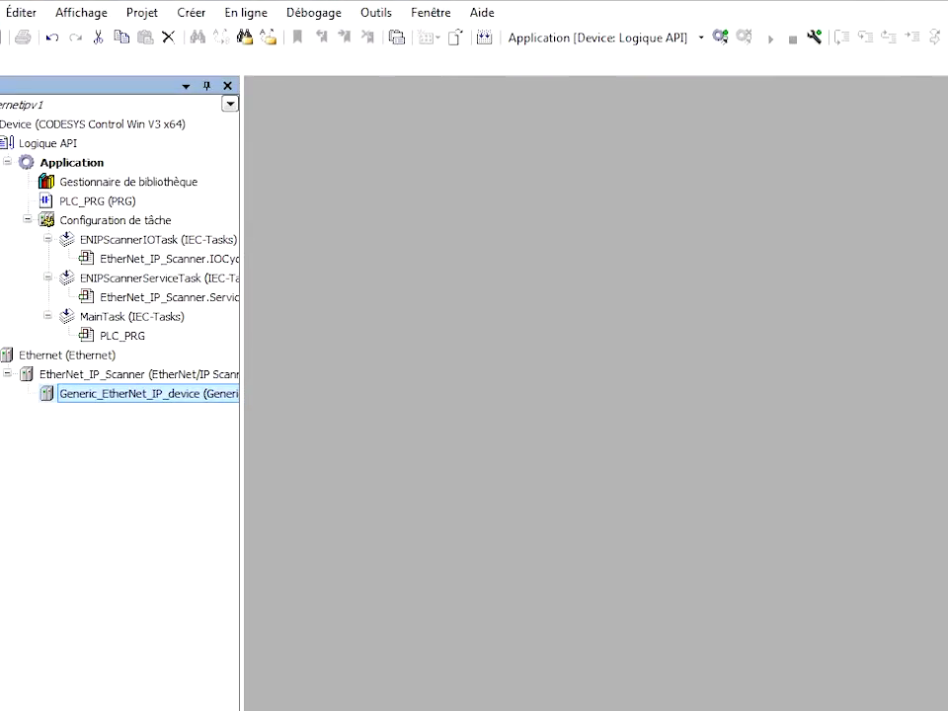
- Open the Ethernet adapter's configuration and start the CODESYS Control Win x64 soft PLC
{"action": "left_click", "coordinate": [39, 358]}
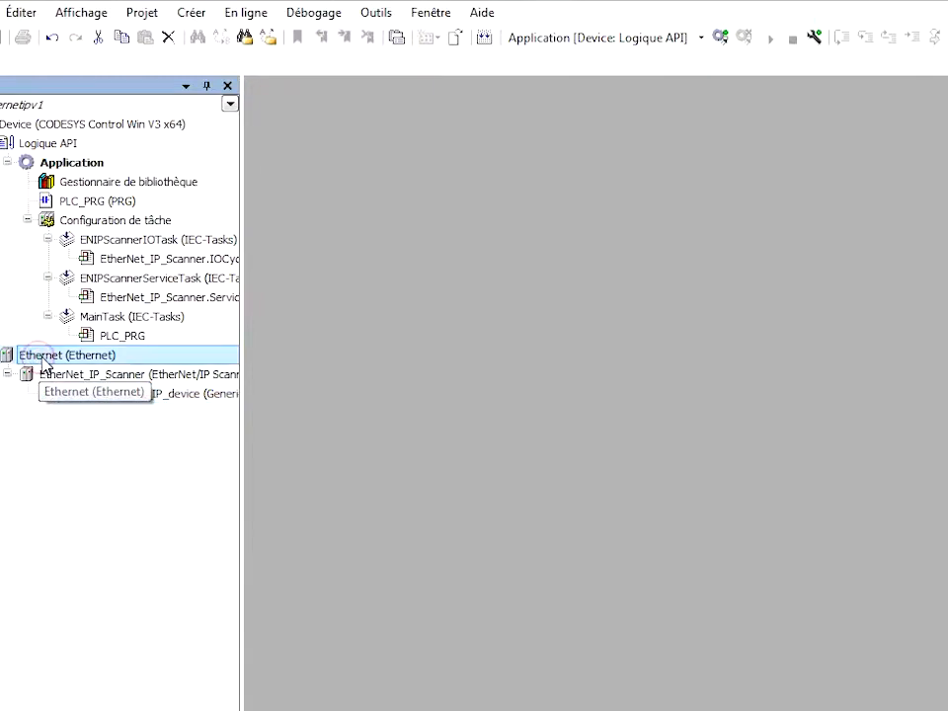
{"action": "double_click", "coordinate": [40, 353]}
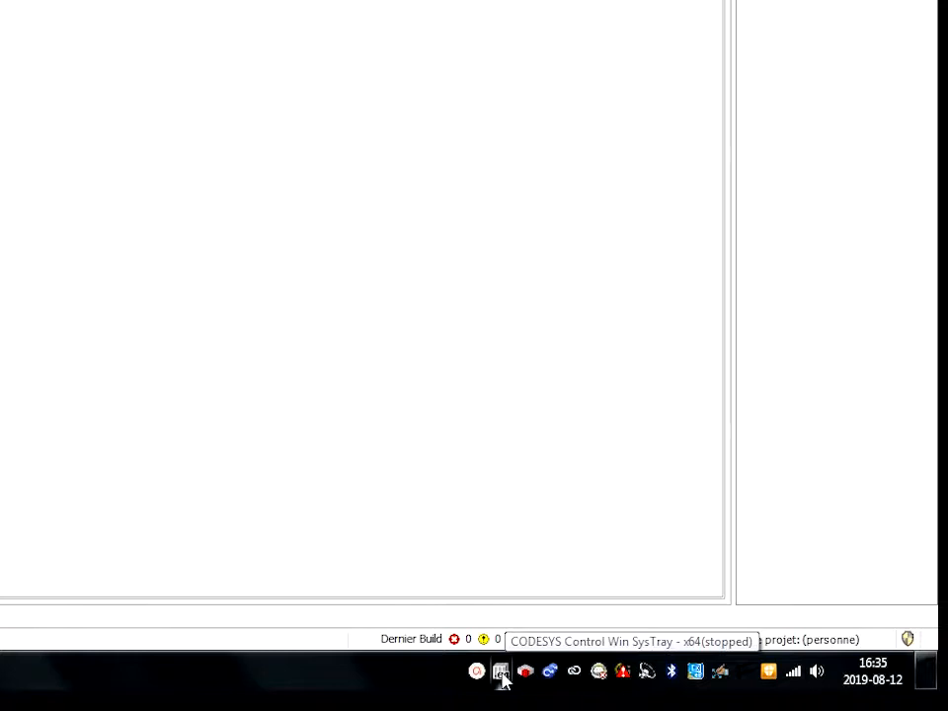
{"action": "right_click", "coordinate": [502, 676]}
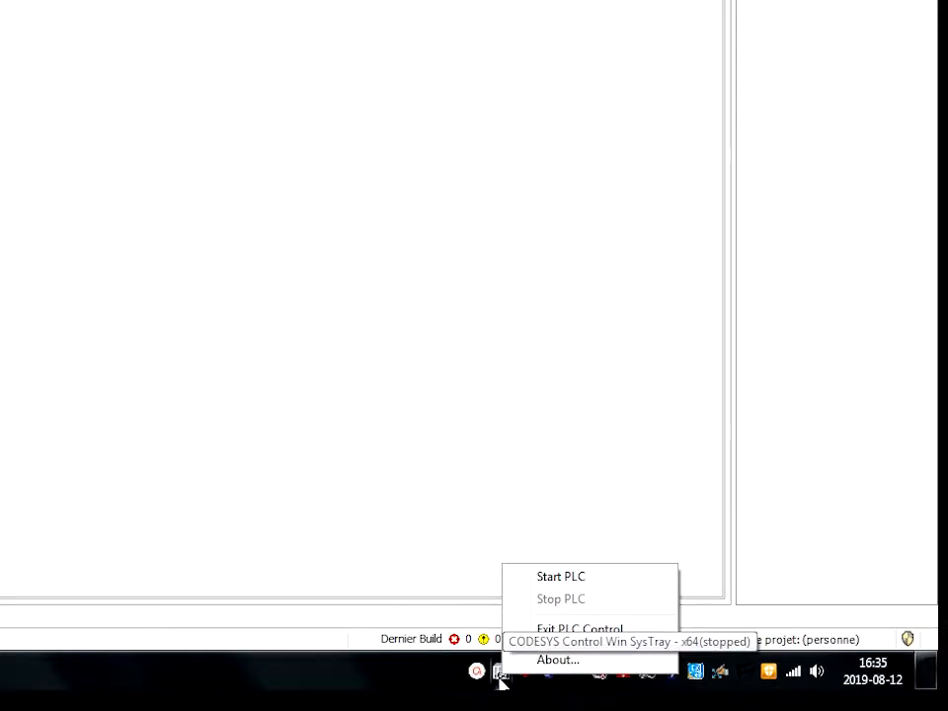
{"action": "left_click", "coordinate": [546, 578]}
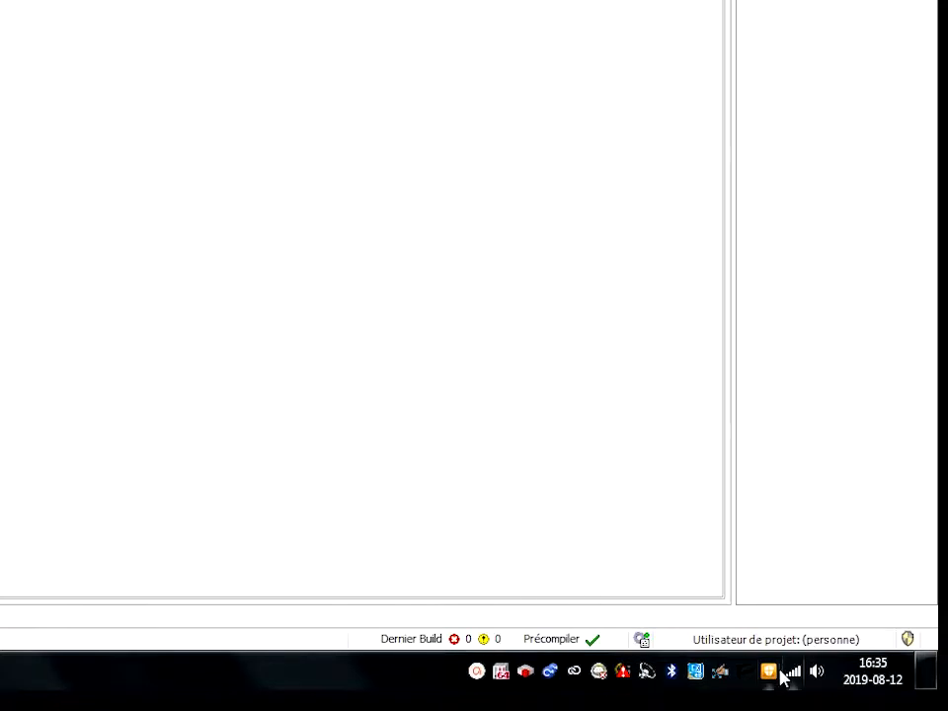
- Open the list of the computer's network connections from the Windows Network and Sharing Center
{"action": "mouse_move", "coordinate": [796, 681]}
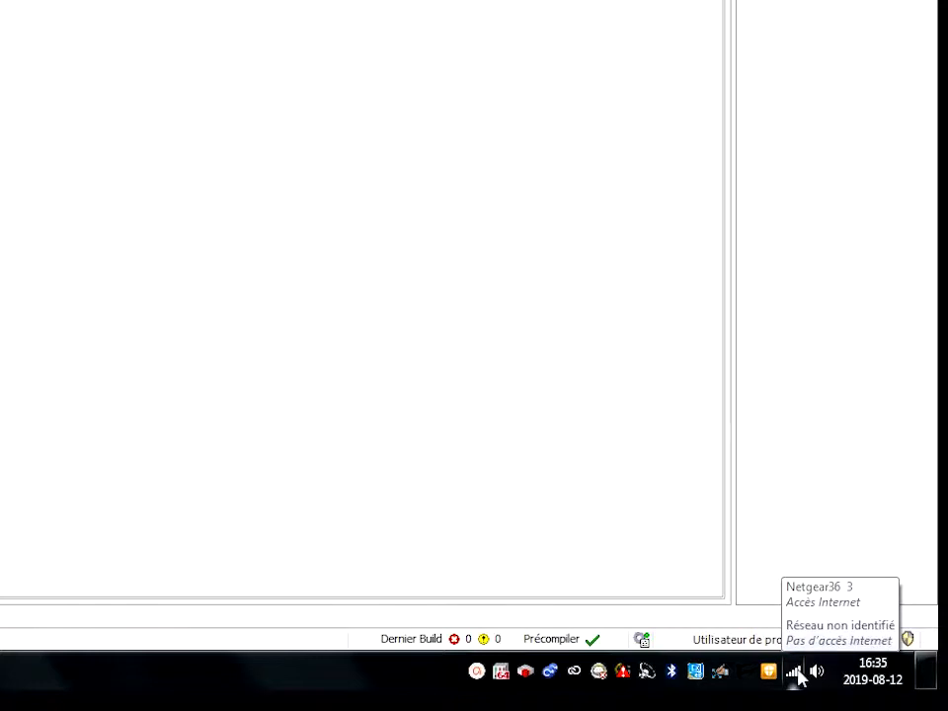
{"action": "left_click", "coordinate": [795, 677]}
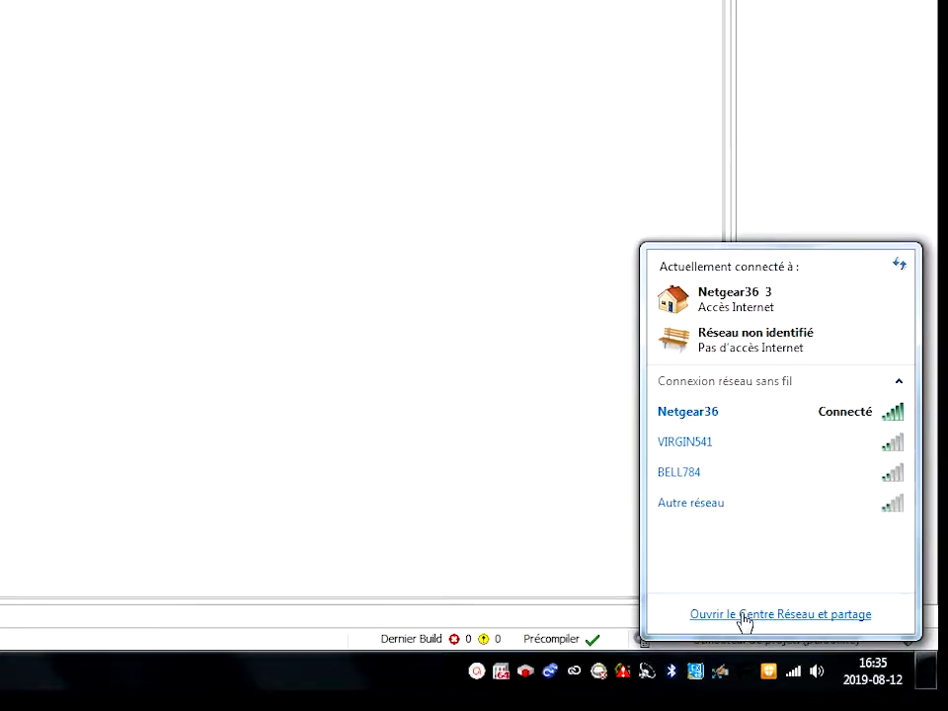
{"action": "left_click", "coordinate": [775, 617]}
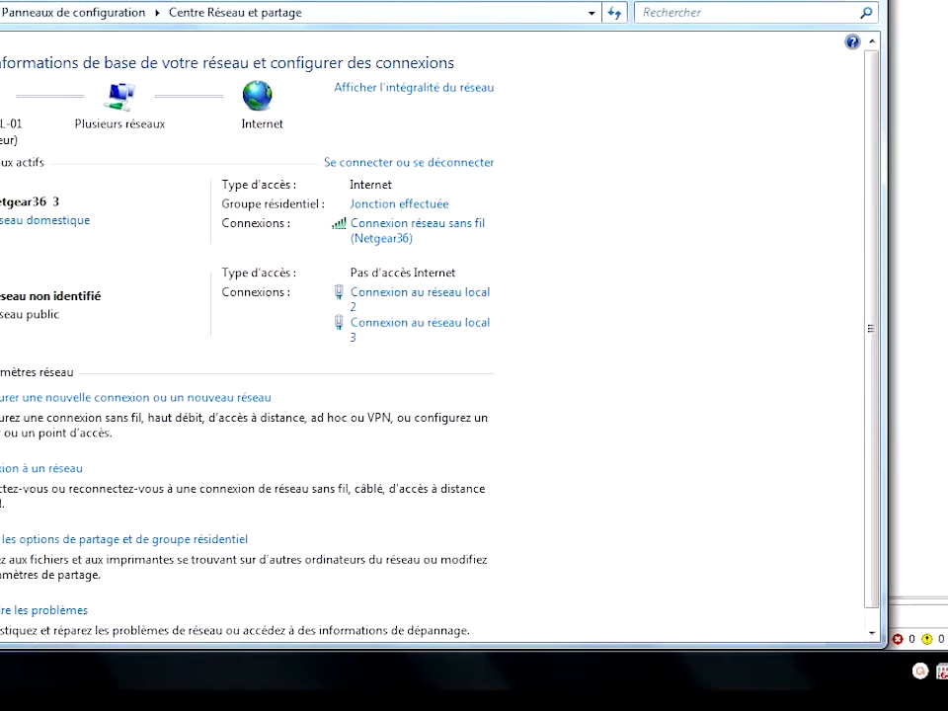
{"action": "left_click", "coordinate": [55, 137]}
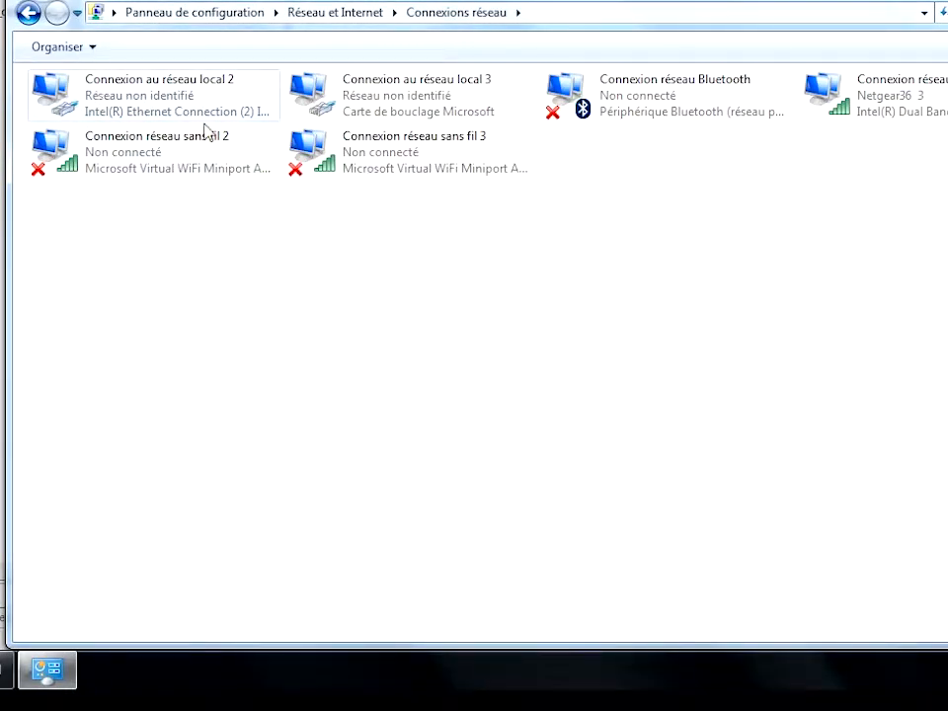
- Check the IPv4 address and subnet mask in the properties of Connexion au réseau local 2
{"action": "double_click", "coordinate": [146, 106]}
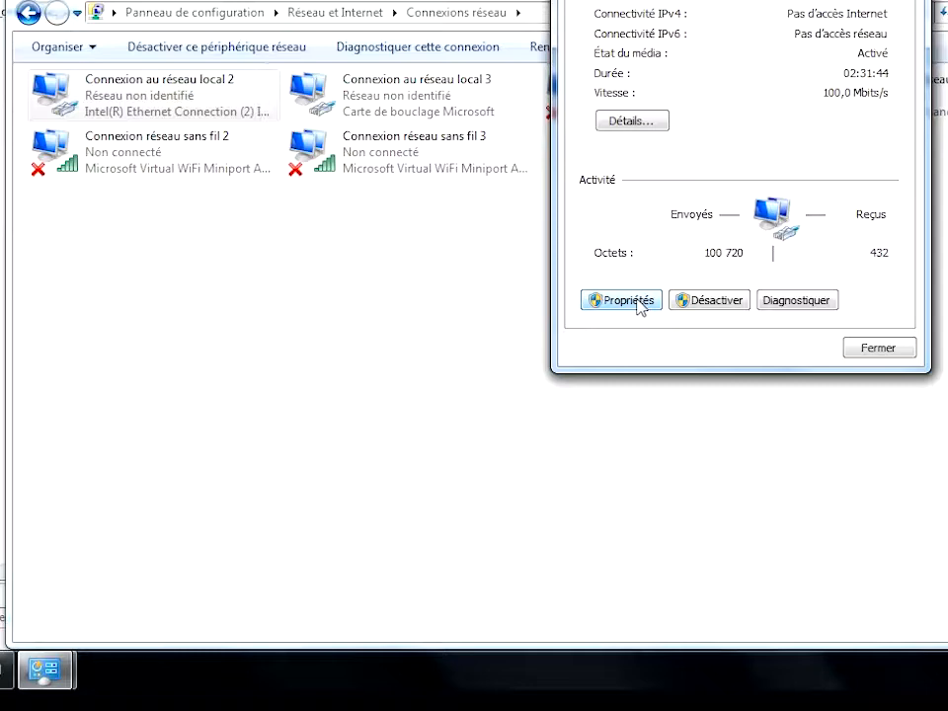
{"action": "left_click", "coordinate": [638, 302]}
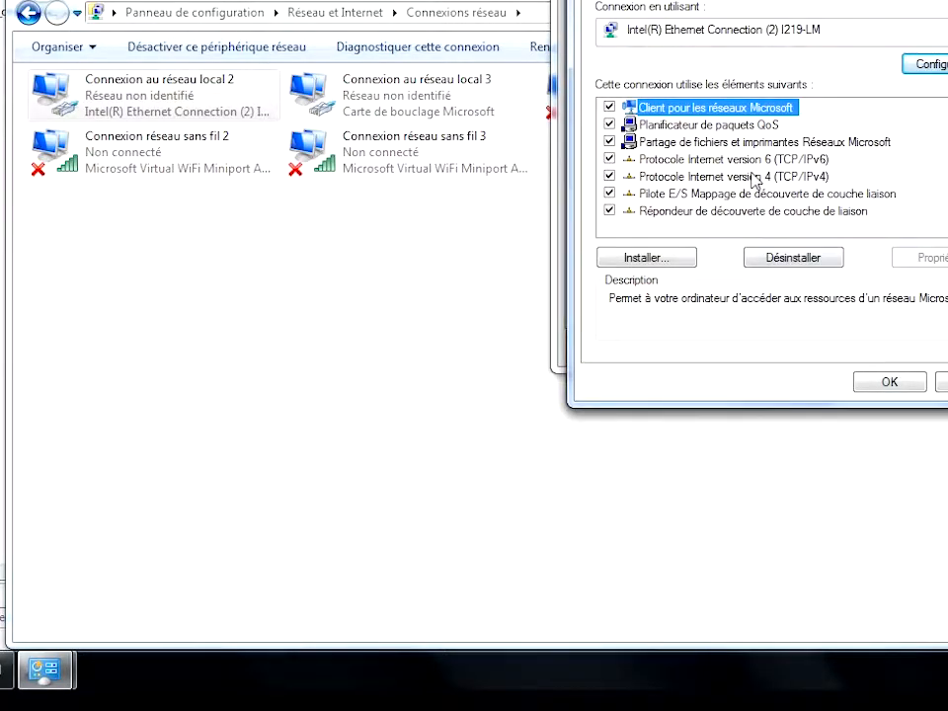
{"action": "double_click", "coordinate": [756, 177]}
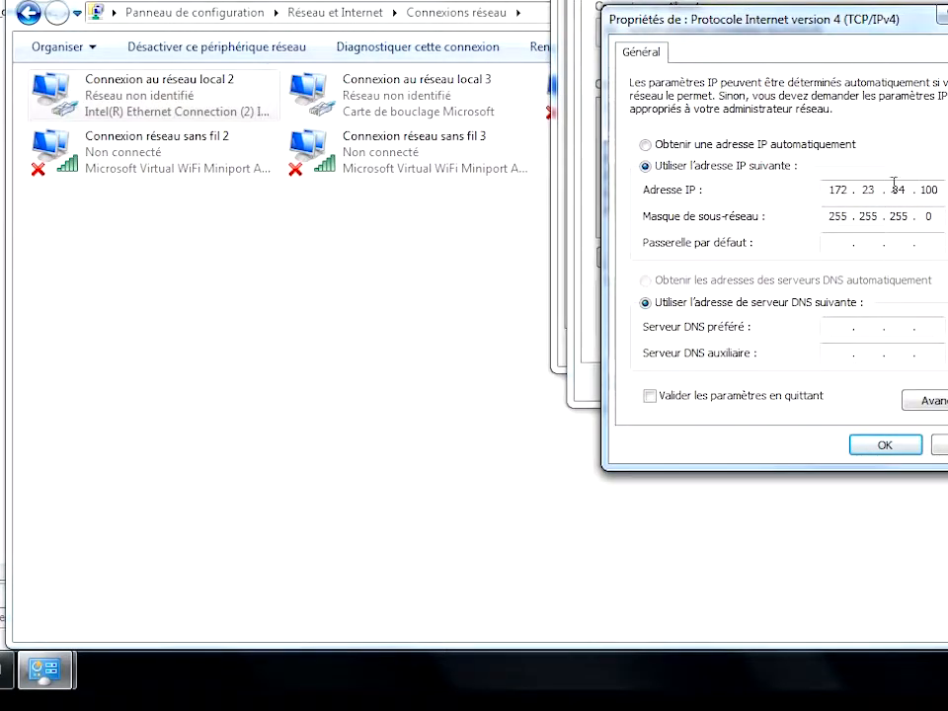
{"action": "left_click", "coordinate": [897, 450]}
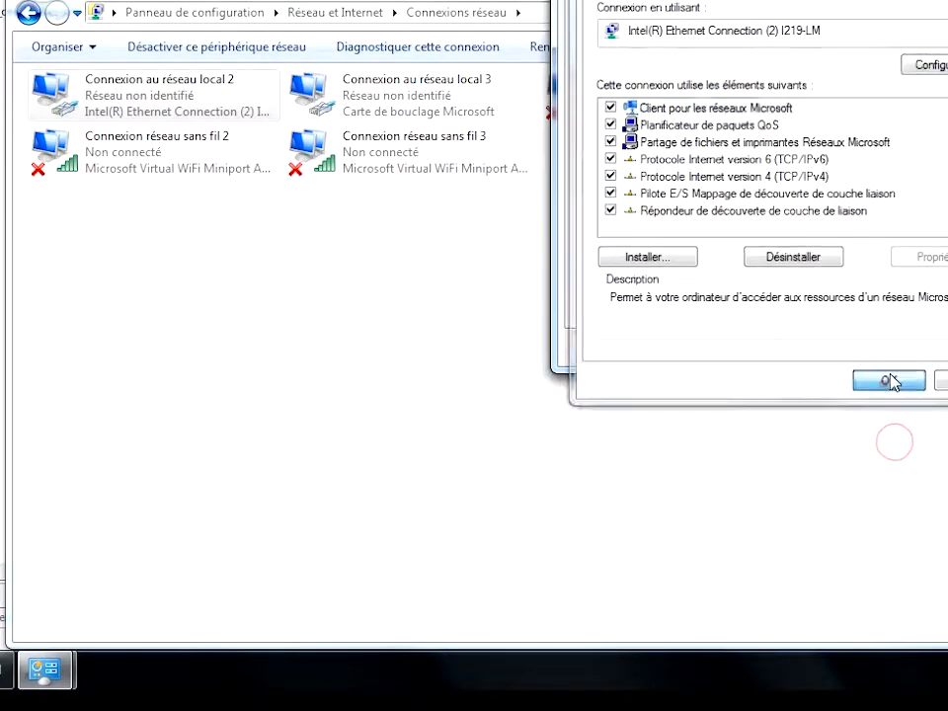
{"action": "left_click", "coordinate": [889, 381]}
{"action": "left_click", "coordinate": [885, 352]}
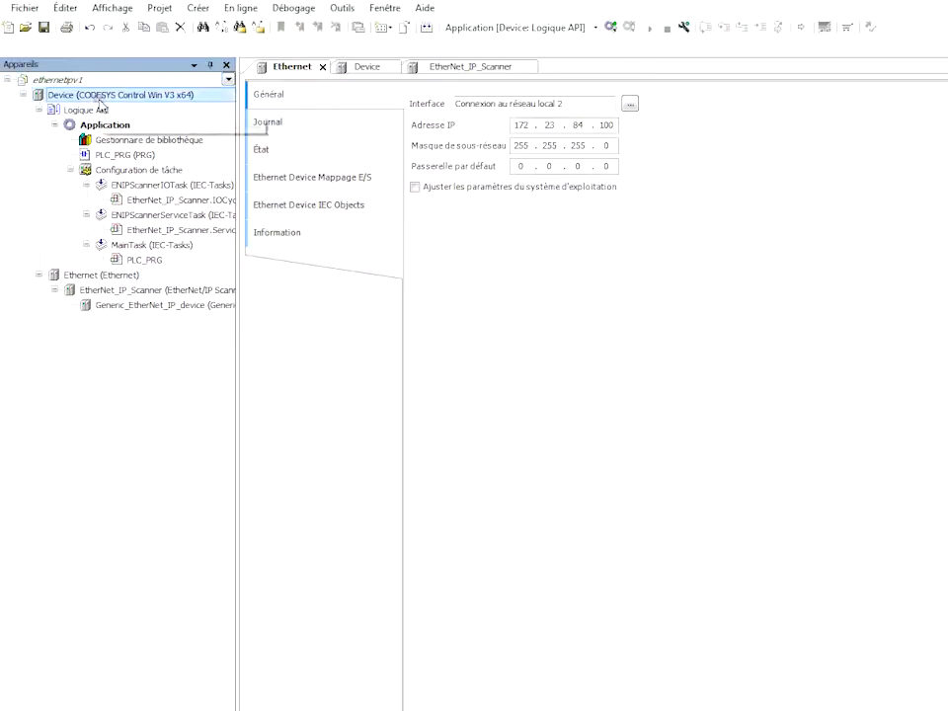
- In the Device's communication settings, set the active path to the PLC T-A166-OL-01 through Gateway-1
{"action": "double_click", "coordinate": [99, 96]}
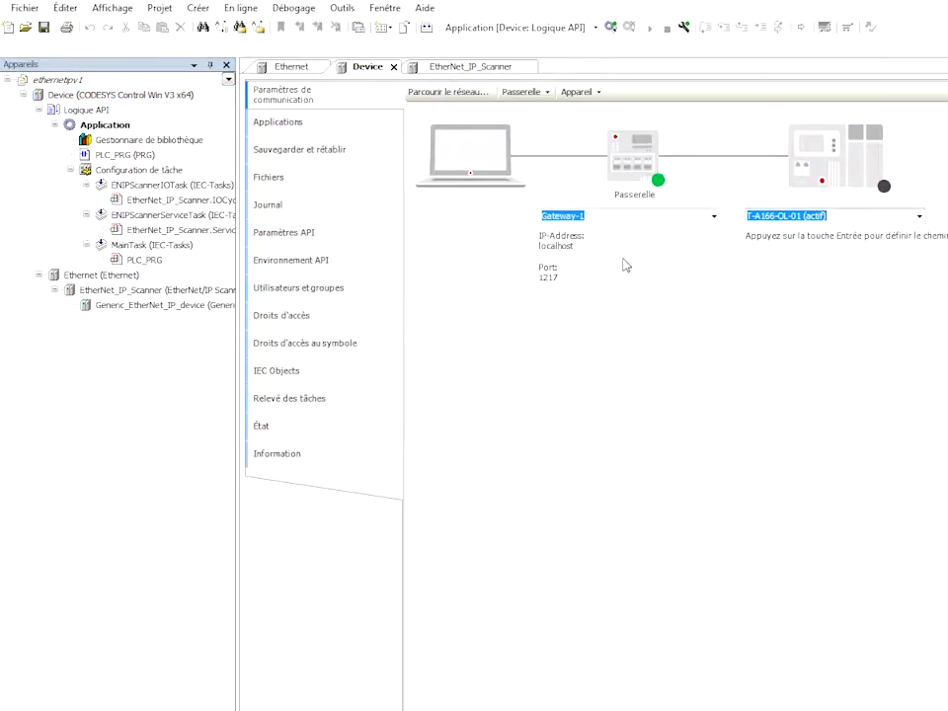
{"action": "left_click", "coordinate": [920, 216]}
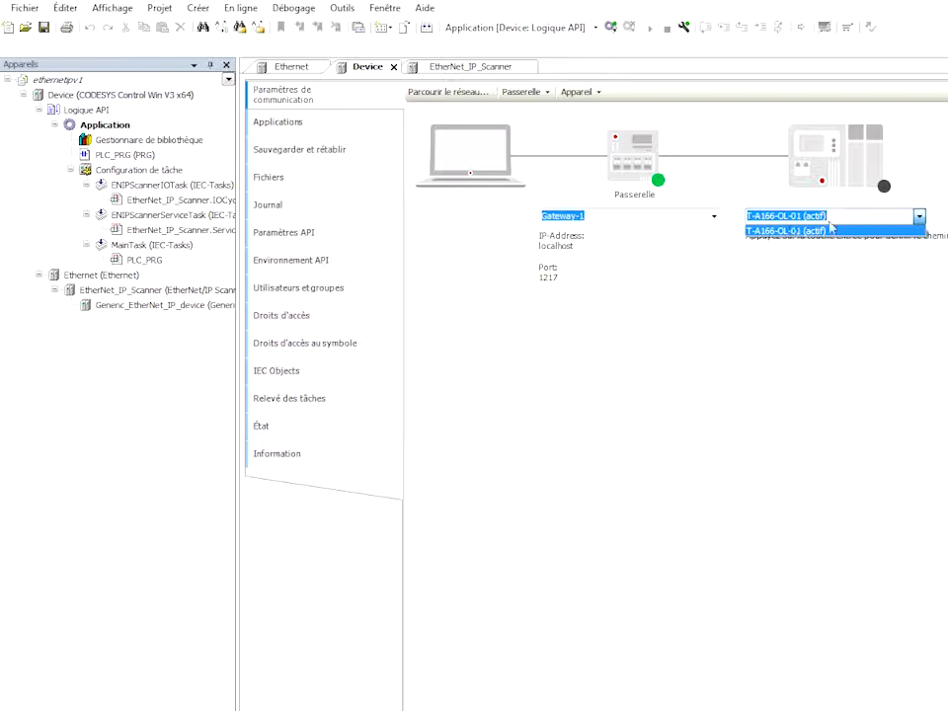
{"action": "left_click", "coordinate": [793, 229]}
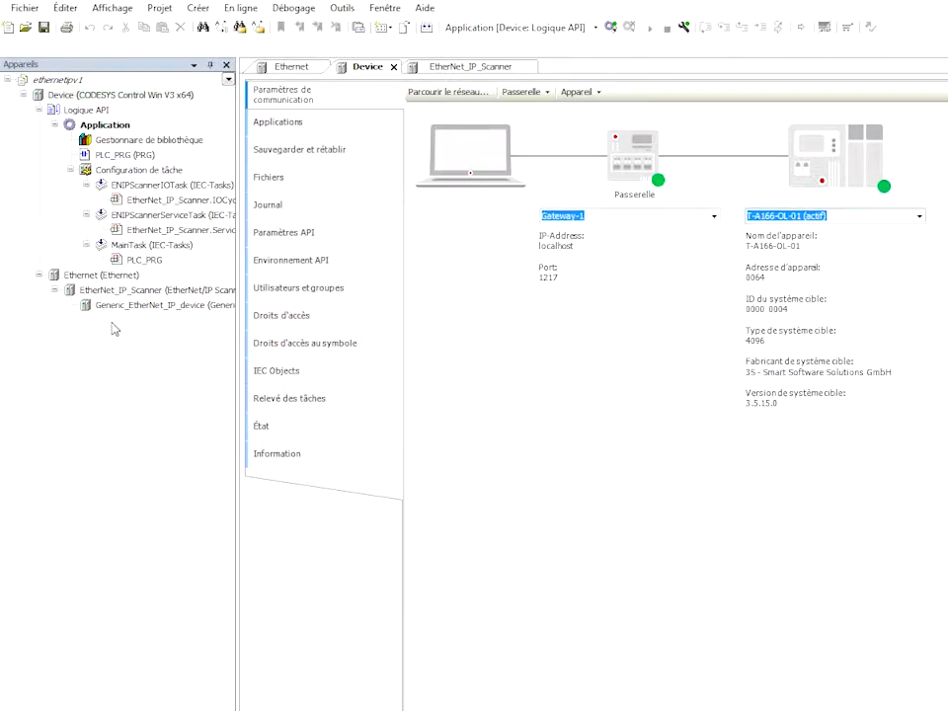
- Assign the network interface Connexion au réseau local 2, with address 172.23.84.100, to the Ethernet adapter
{"action": "left_click", "coordinate": [75, 276]}
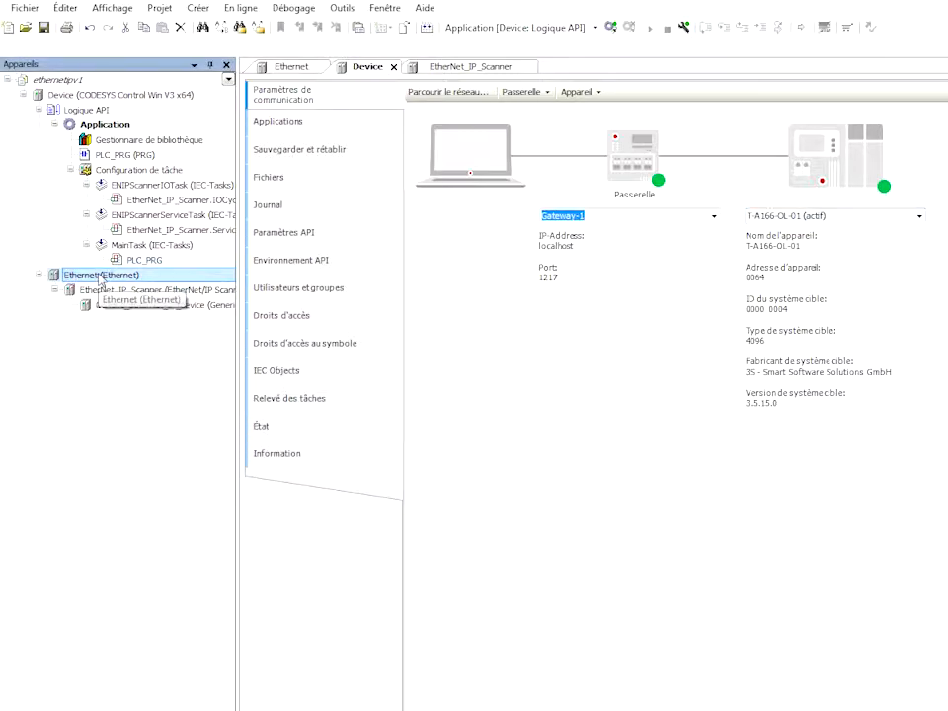
{"action": "double_click", "coordinate": [98, 278]}
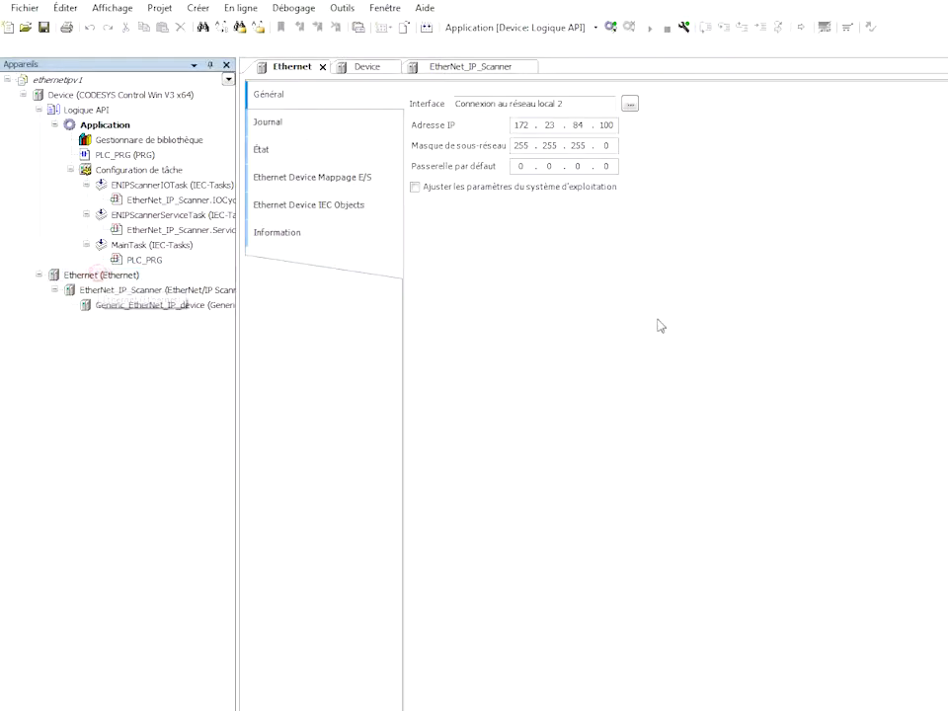
{"action": "left_click", "coordinate": [629, 105]}
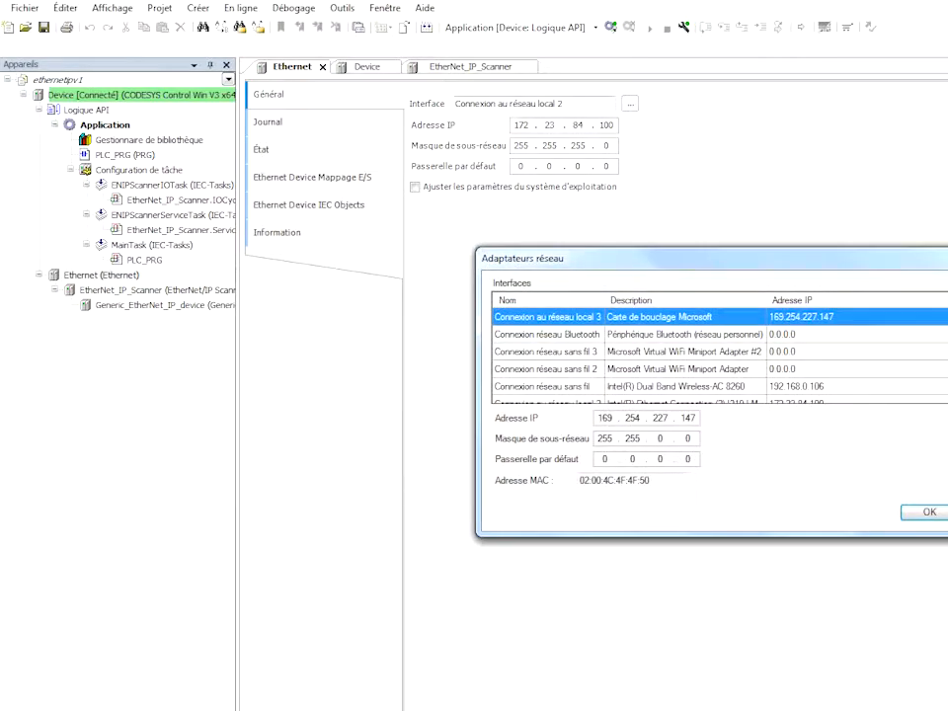
{"action": "scroll", "coordinate": [896, 396], "scroll_direction": "down", "scroll_amount": 1}
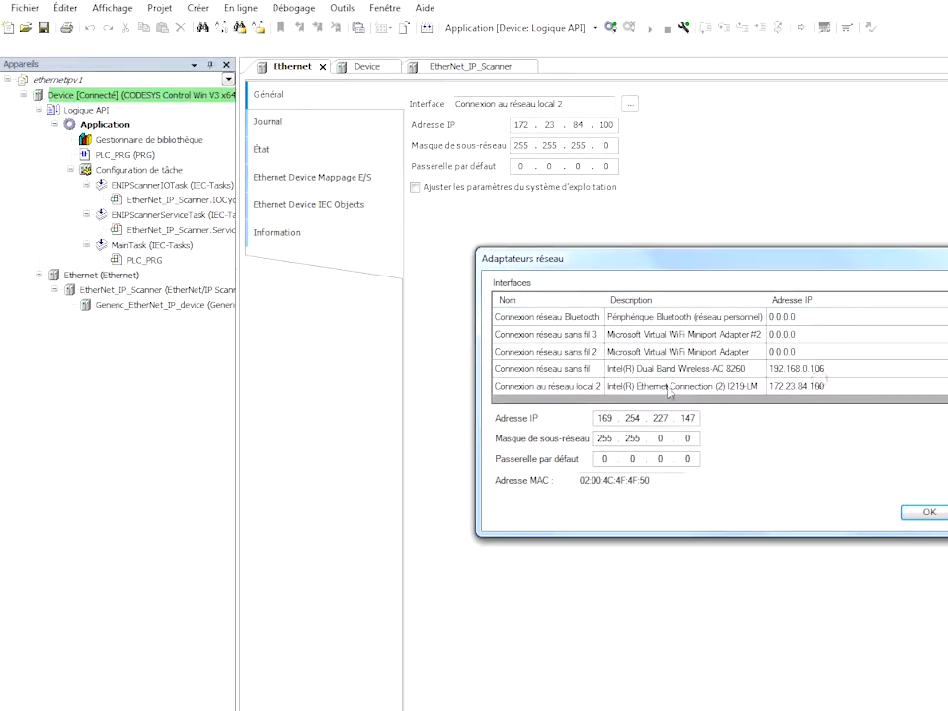
{"action": "left_click", "coordinate": [605, 386]}
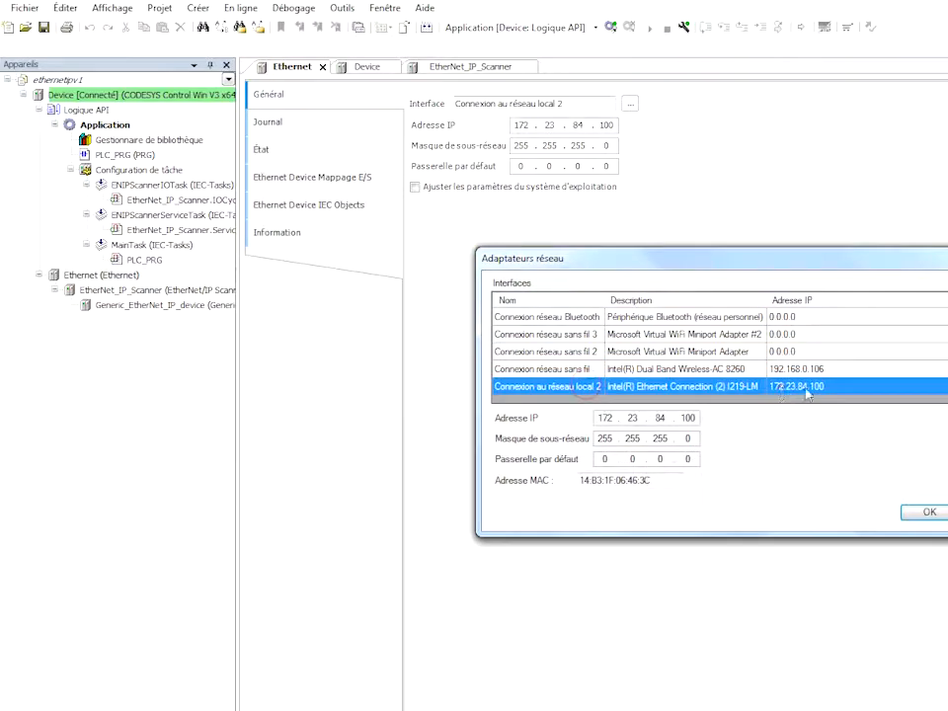
{"action": "left_click", "coordinate": [929, 512]}
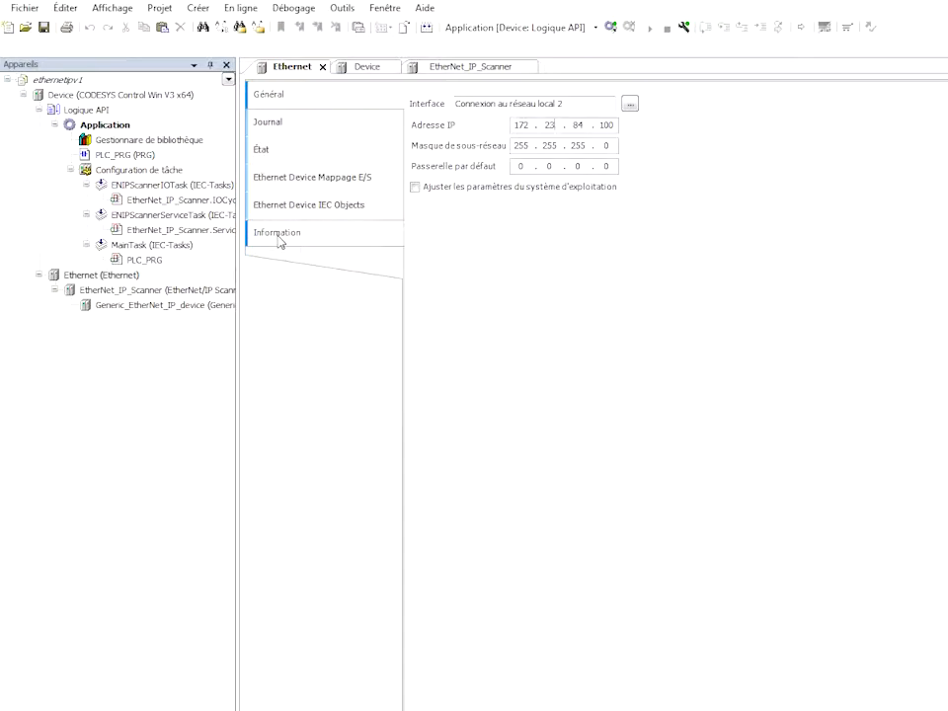
- Review the EtherNet/IP scanner's configuration and open the configuration of the generic EtherNet/IP device beneath it
{"action": "left_click", "coordinate": [161, 290]}
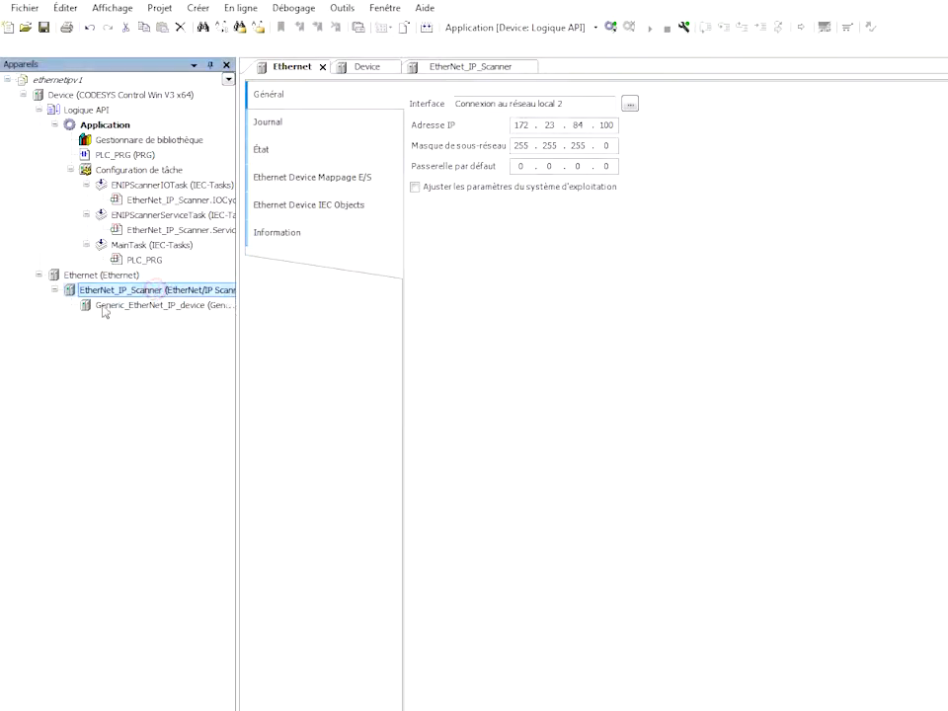
{"action": "double_click", "coordinate": [118, 293]}
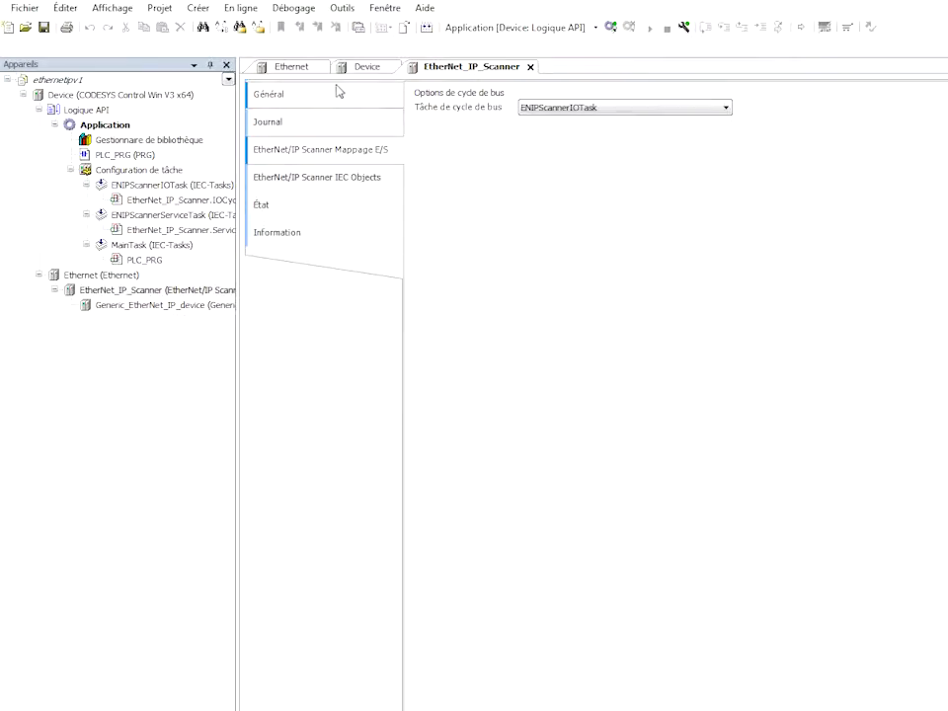
{"action": "double_click", "coordinate": [150, 305]}
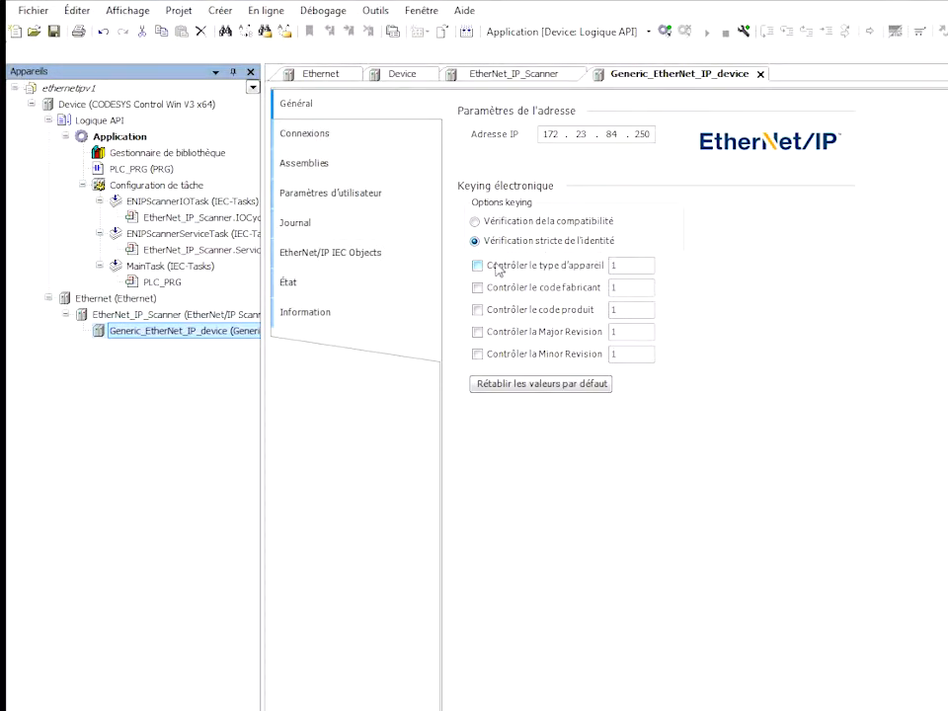
- Enable the strict identity checks for device type, vendor code, product code, major revision and minor revision on the generic device
{"action": "left_click", "coordinate": [478, 265]}
{"action": "left_click", "coordinate": [478, 287]}
{"action": "left_click", "coordinate": [478, 309]}
{"action": "left_click", "coordinate": [480, 332]}
{"action": "left_click", "coordinate": [478, 353]}
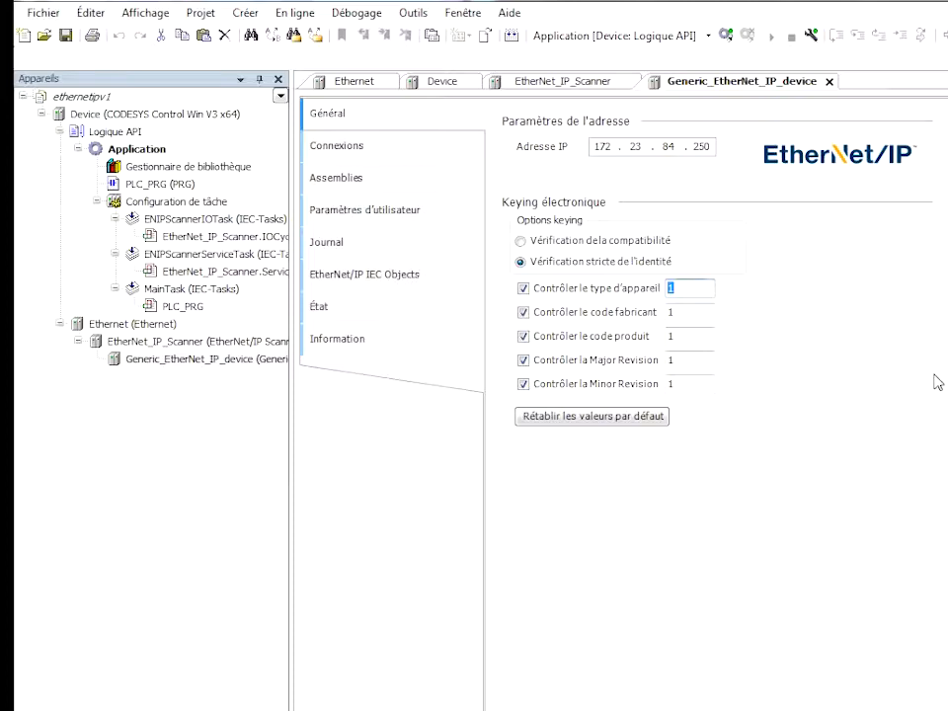
- Set the keying values to device type 12, vendor code 47, product code 1660, major revision 1 and minor revision 2
{"action": "type", "text": "2"}
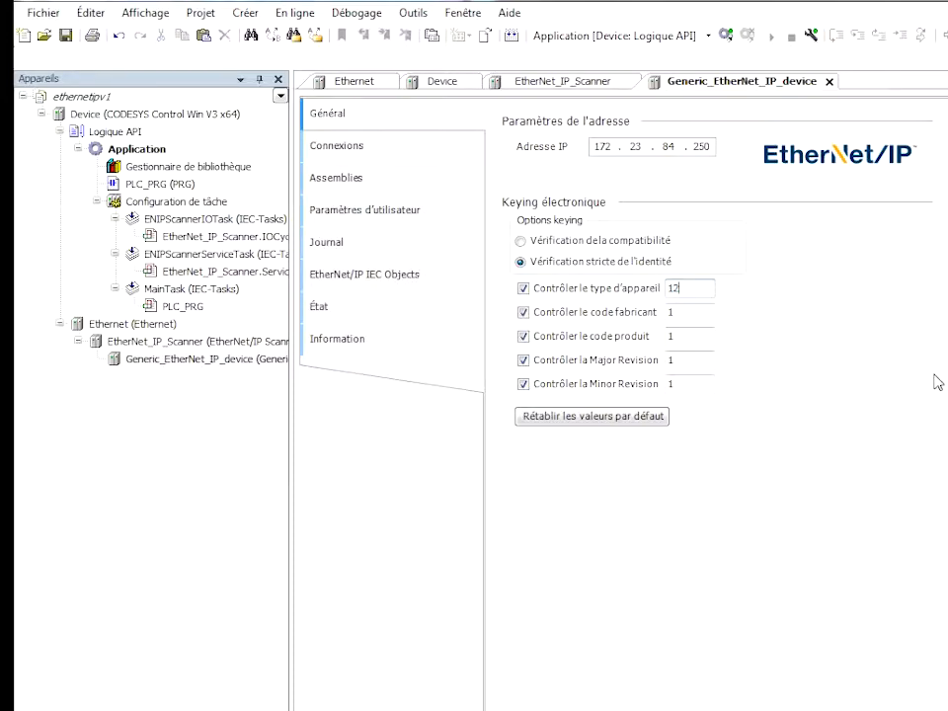
{"action": "left_click", "coordinate": [684, 313]}
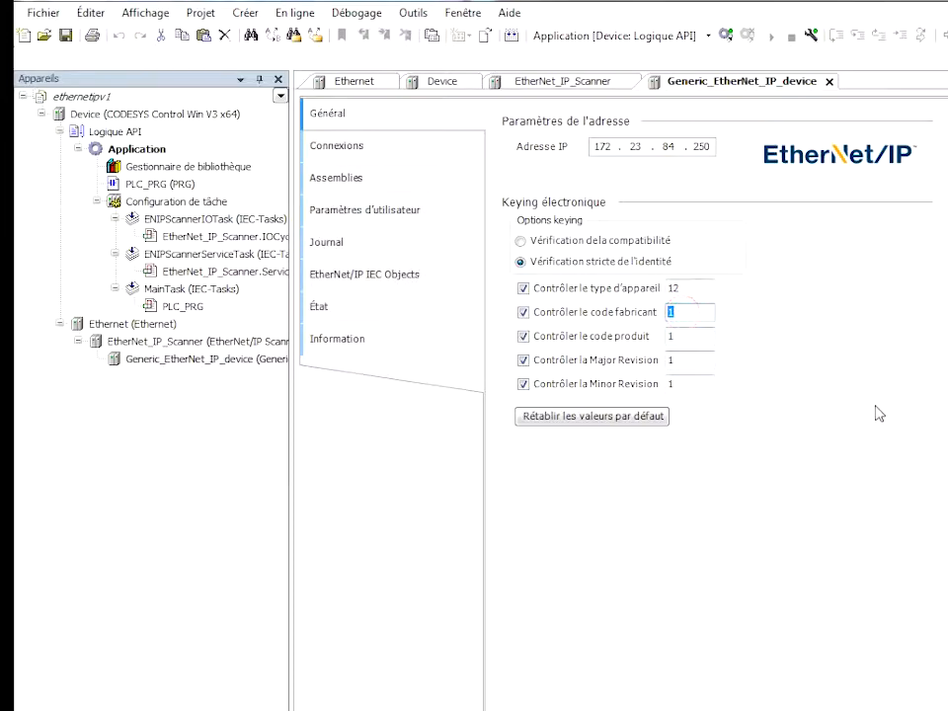
{"action": "type", "text": "47"}
{"action": "left_click", "coordinate": [683, 336]}
{"action": "type", "text": "1660"}
{"action": "double_click", "coordinate": [675, 362]}
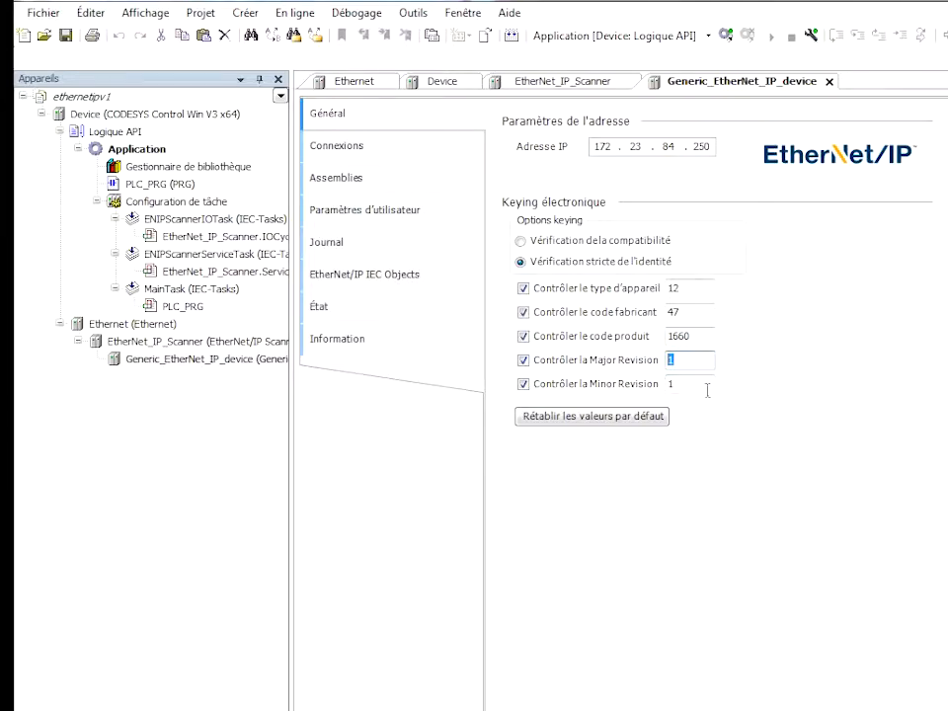
{"action": "double_click", "coordinate": [679, 385]}
{"action": "type", "text": "2"}
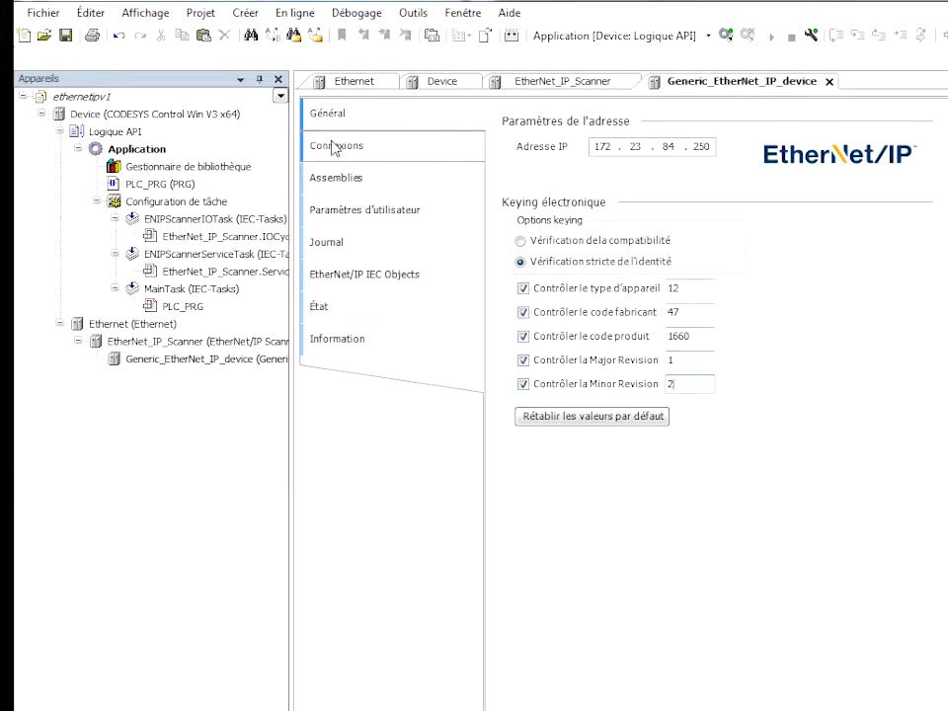
- Start a new generic connection for the device with the user-defined connection path 20 04 24 C7 2C 94 2C 64
{"action": "left_click", "coordinate": [331, 146]}
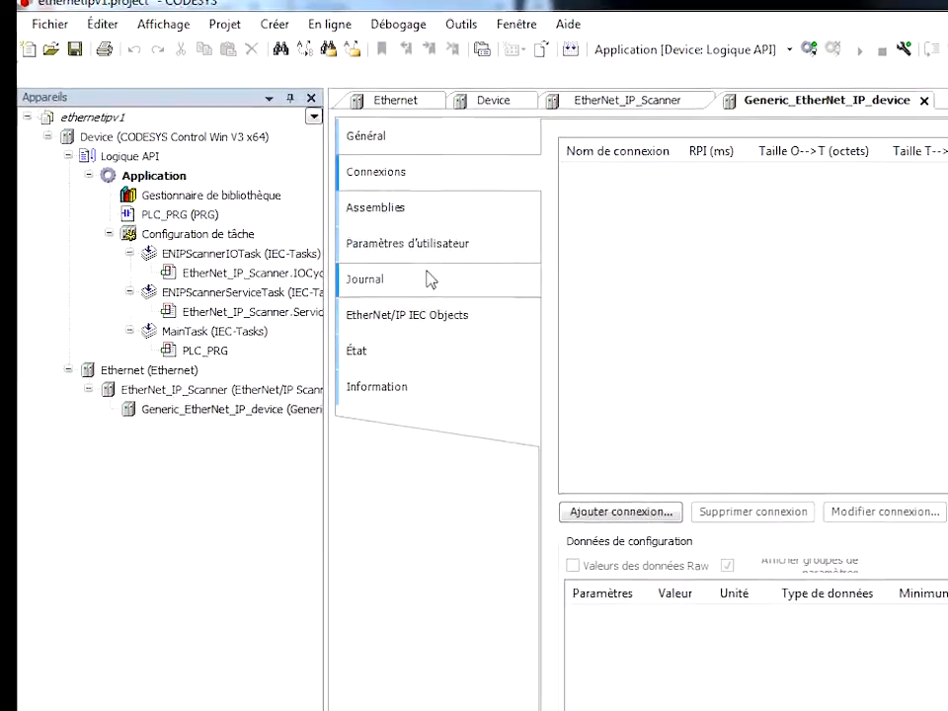
{"action": "left_click", "coordinate": [628, 517]}
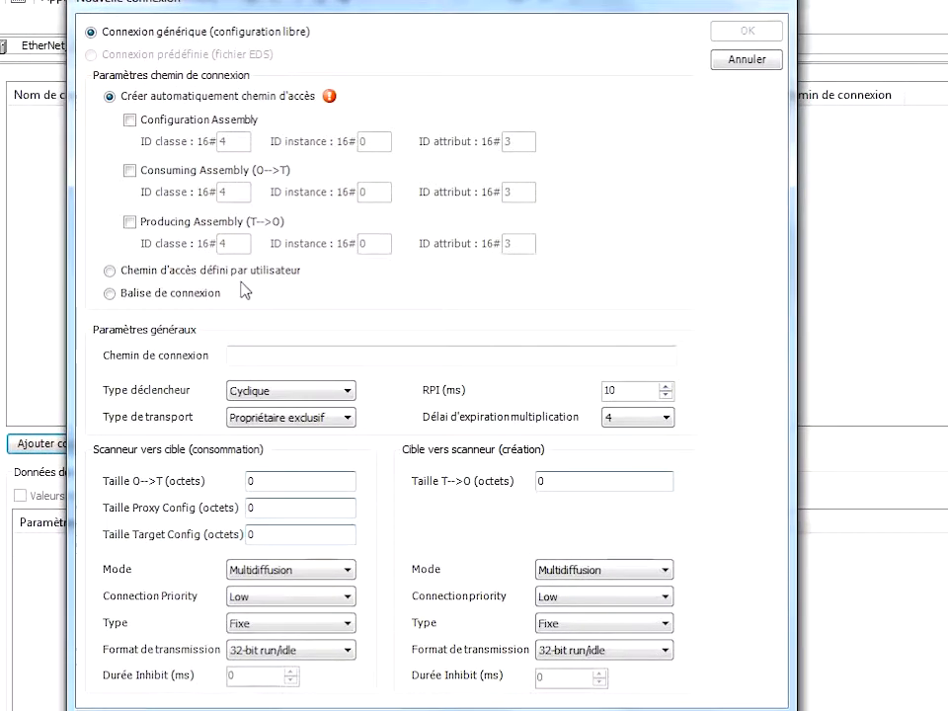
{"action": "left_click", "coordinate": [109, 270]}
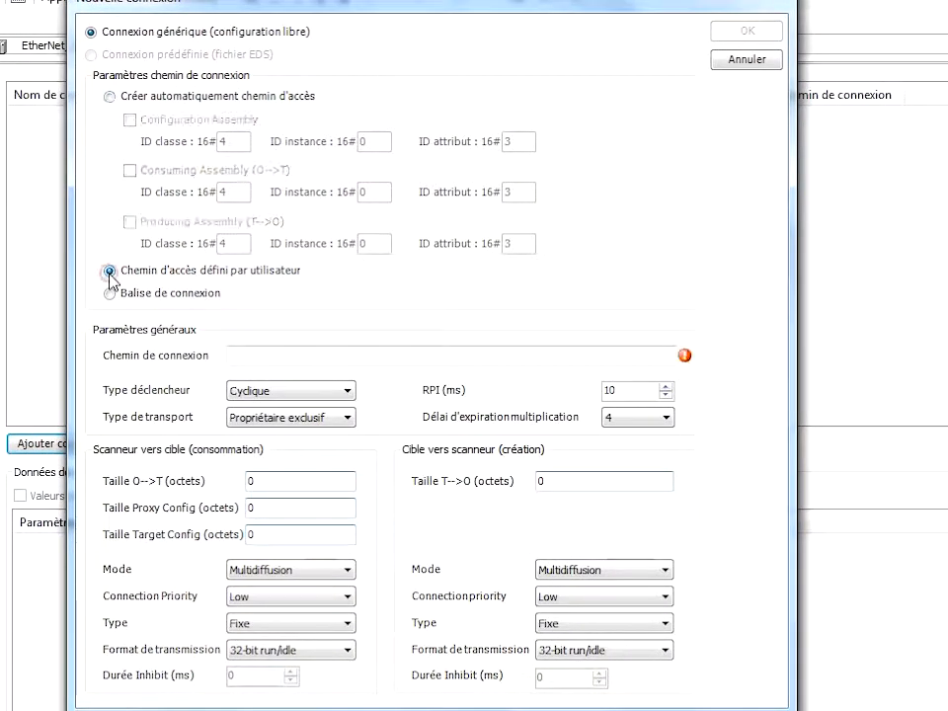
{"action": "left_click", "coordinate": [321, 358]}
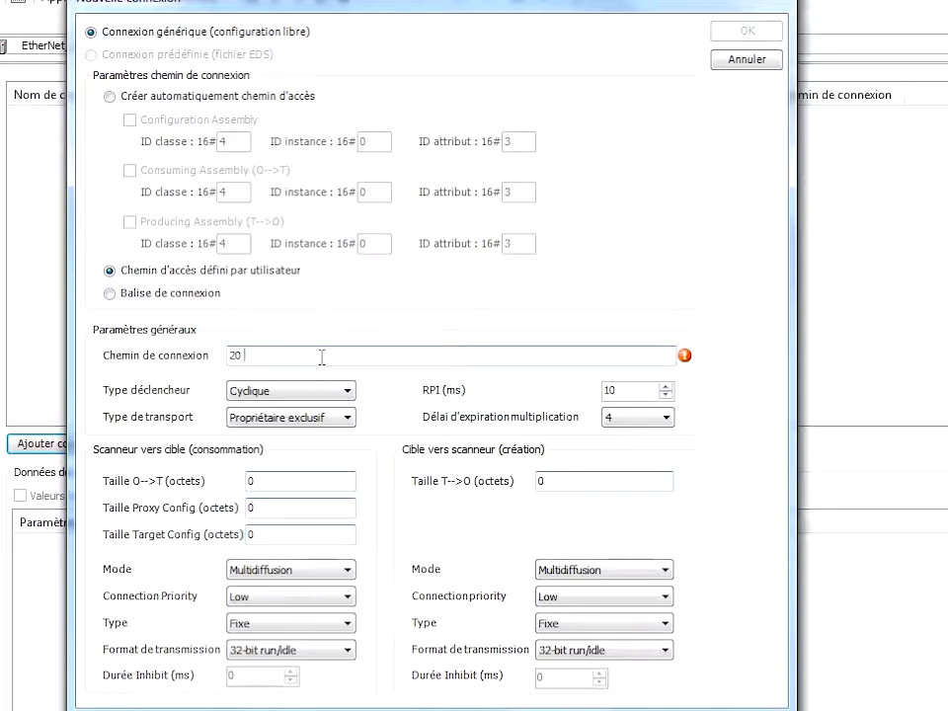
{"action": "type", "text": "20 04"}
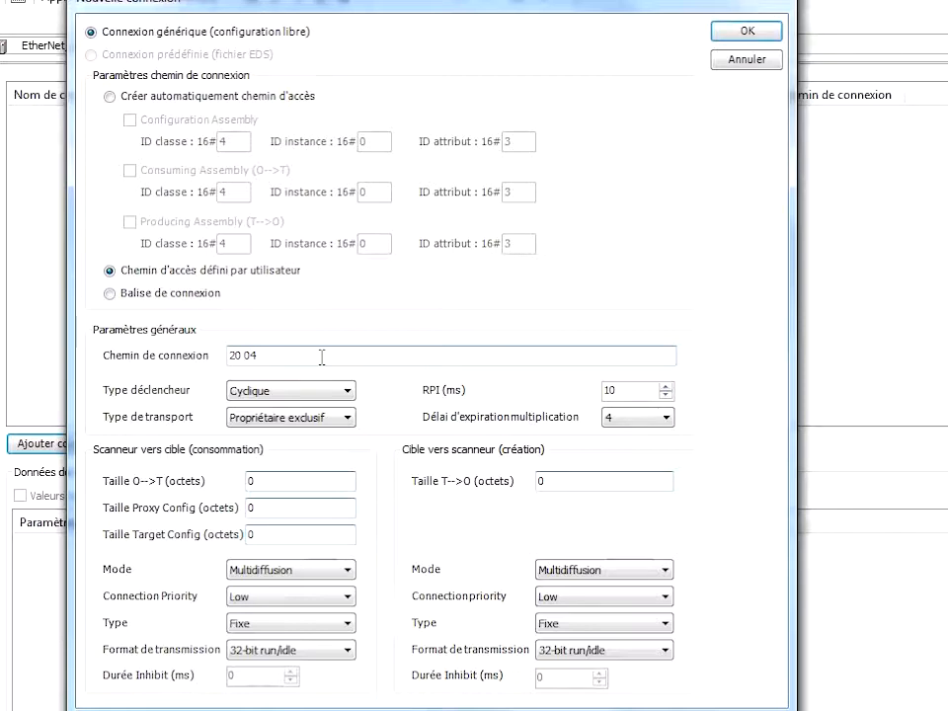
{"action": "type", "text": " 24"}
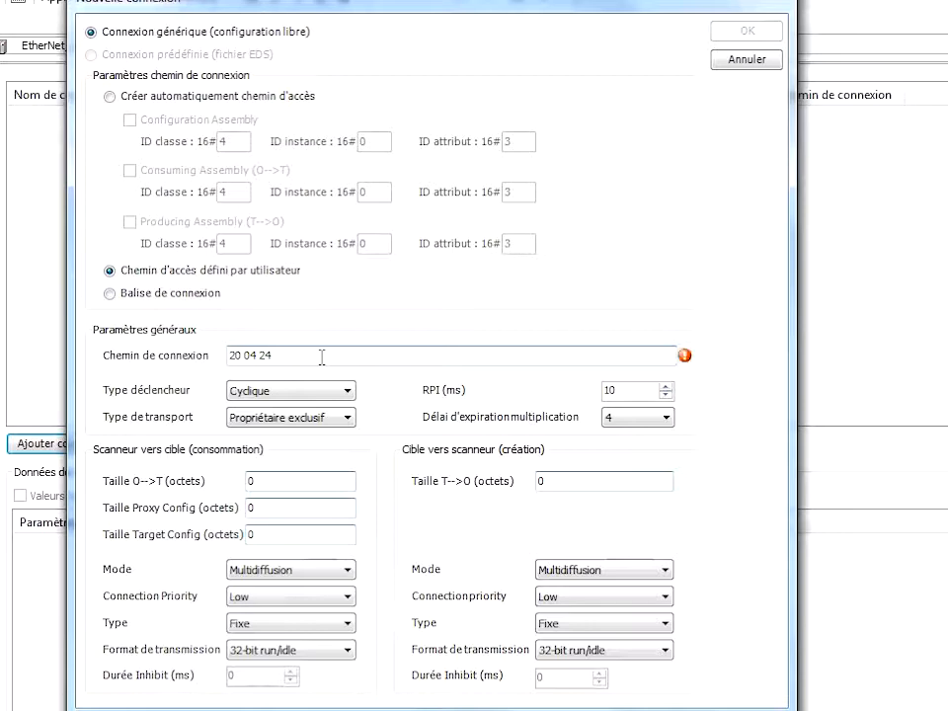
{"action": "type", "text": " C7 2C 9"}
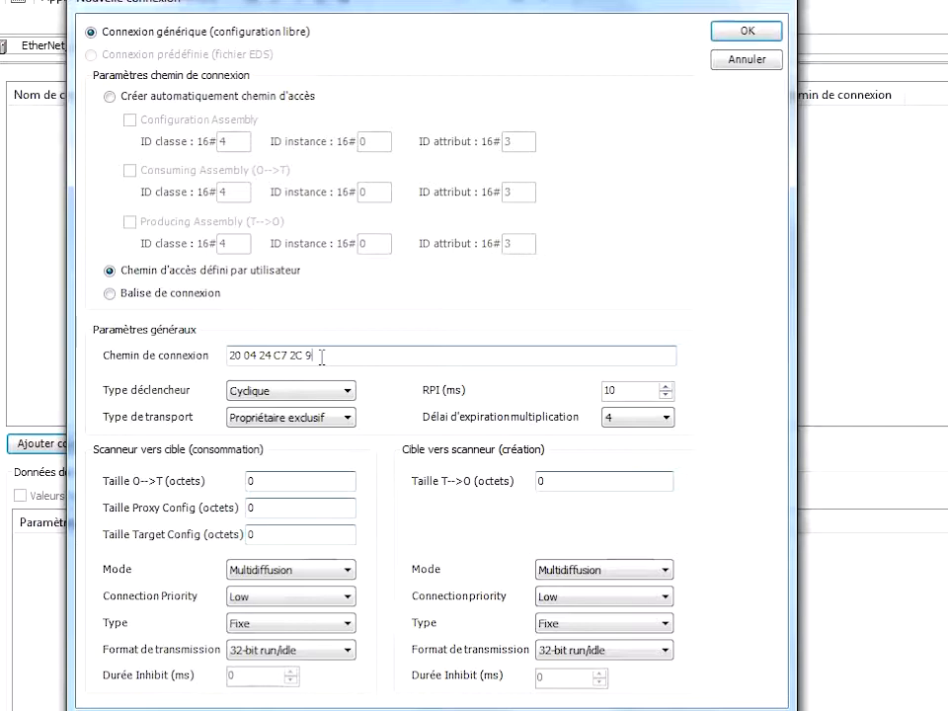
{"action": "type", "text": "4 0C"}
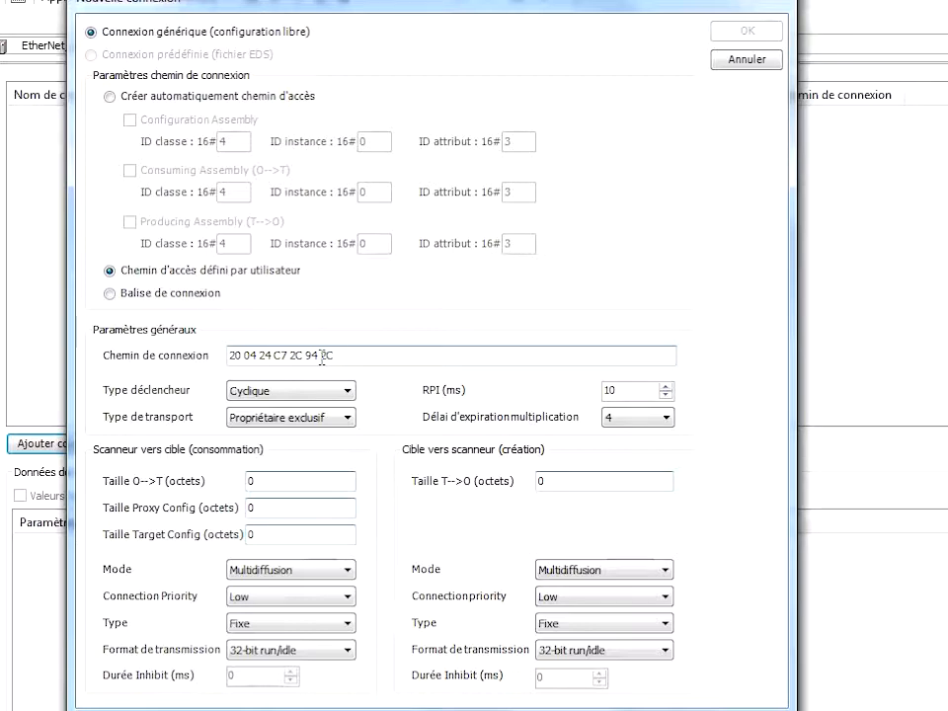
{"action": "type", "text": " 64"}
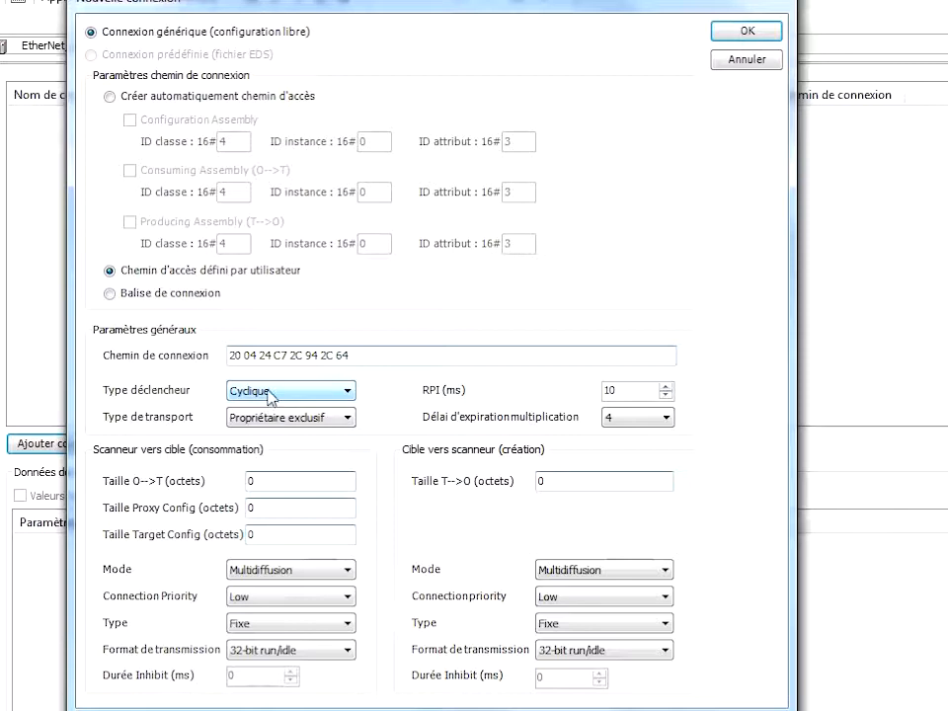
- Set the connection's RPI to 20 ms, O-->T size to 18 bytes, T-->O size to 20 bytes and scanner-to-target mode to Point à point
{"action": "double_click", "coordinate": [613, 390]}
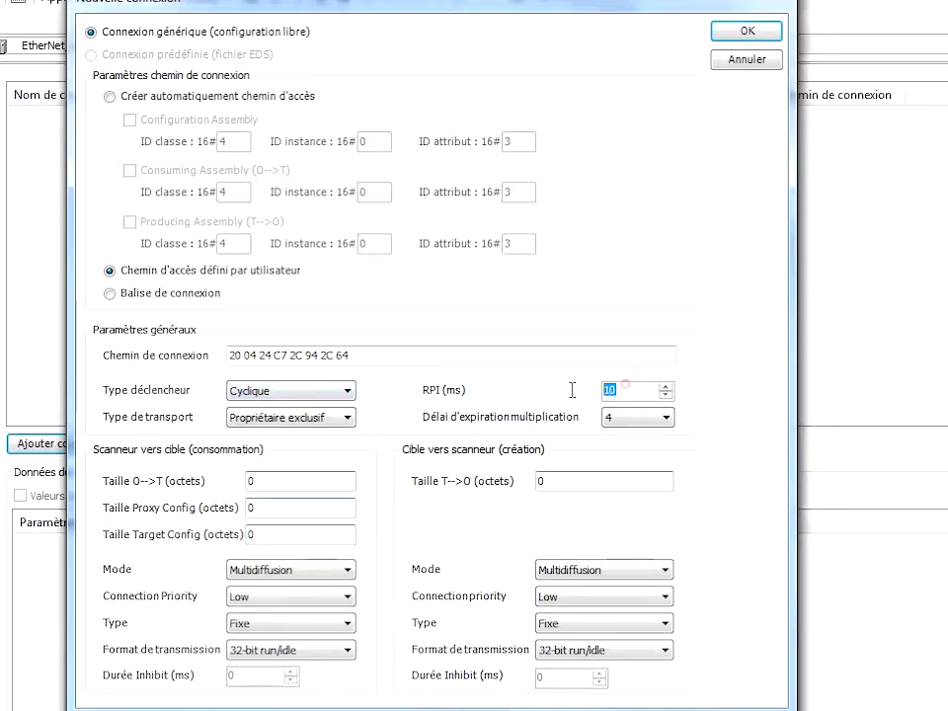
{"action": "type", "text": "2"}
{"action": "double_click", "coordinate": [265, 481]}
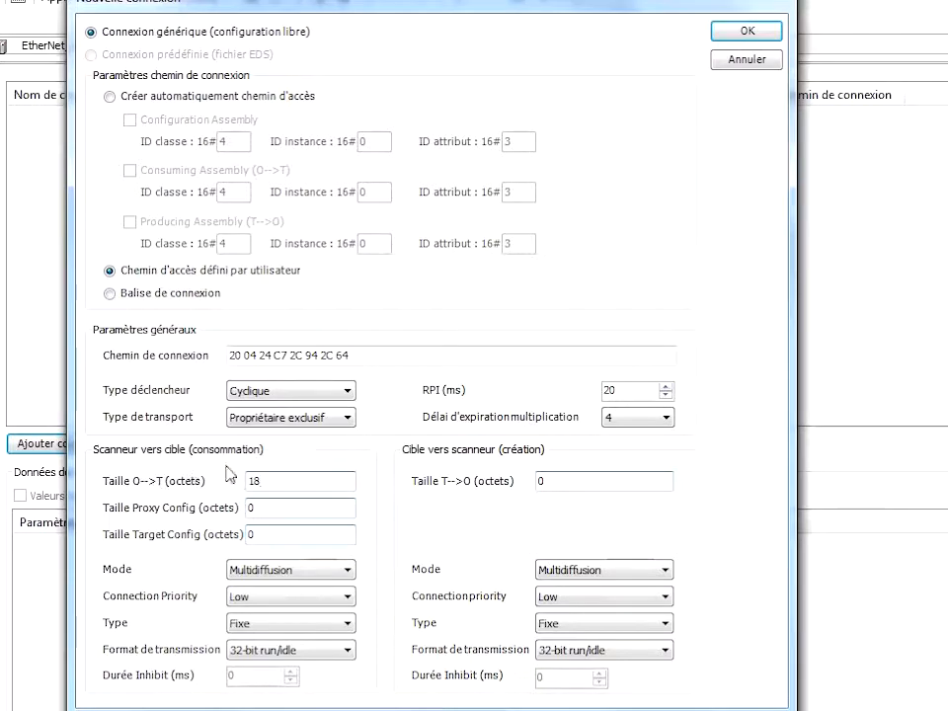
{"action": "double_click", "coordinate": [575, 480]}
{"action": "left_click", "coordinate": [284, 572]}
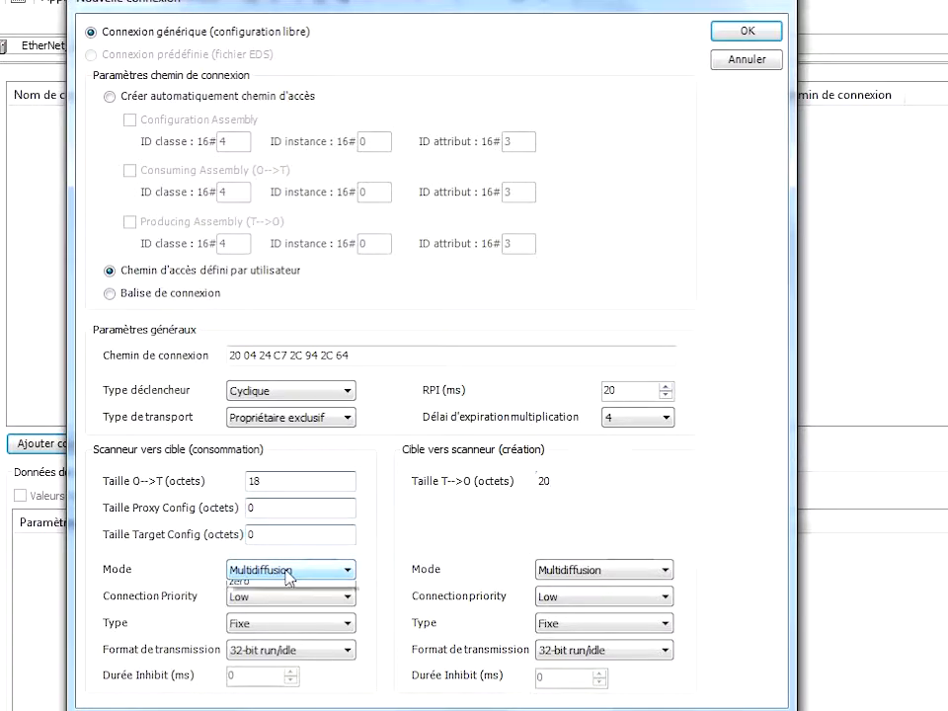
{"action": "left_click", "coordinate": [279, 602]}
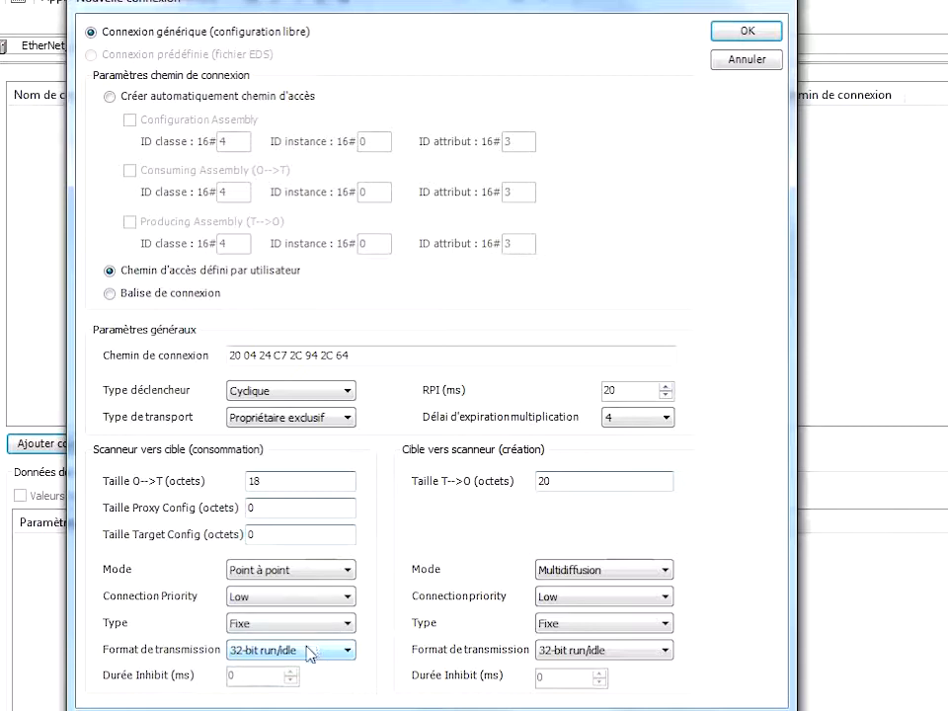
- Set the transmission format to Données pures in both connection directions and create the generic connection
{"action": "left_click", "coordinate": [277, 644]}
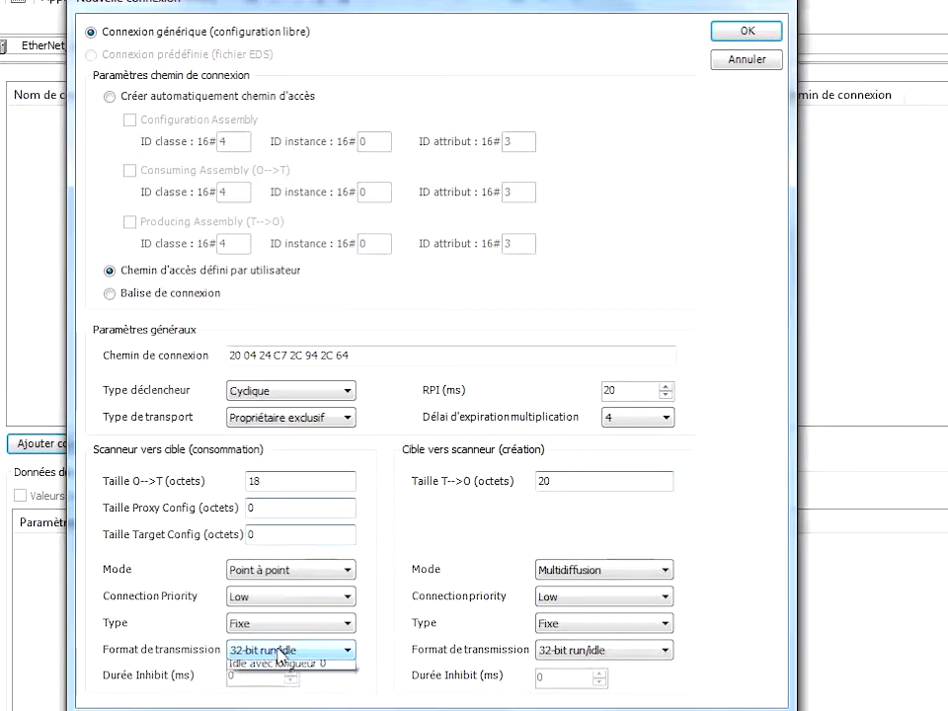
{"action": "left_click", "coordinate": [274, 681]}
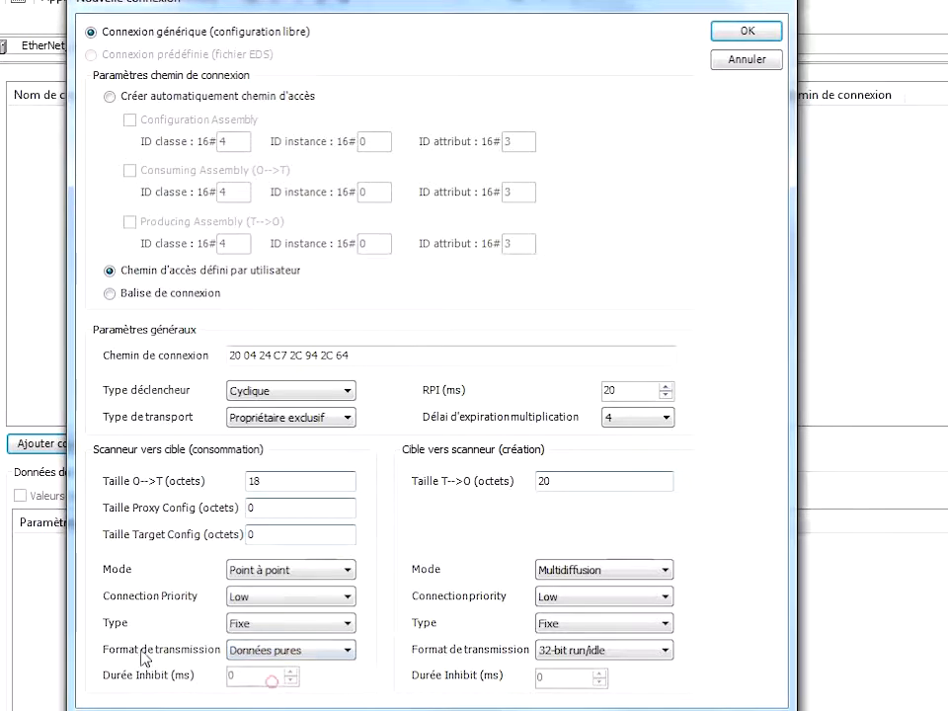
{"action": "left_click", "coordinate": [543, 654]}
{"action": "left_click", "coordinate": [564, 675]}
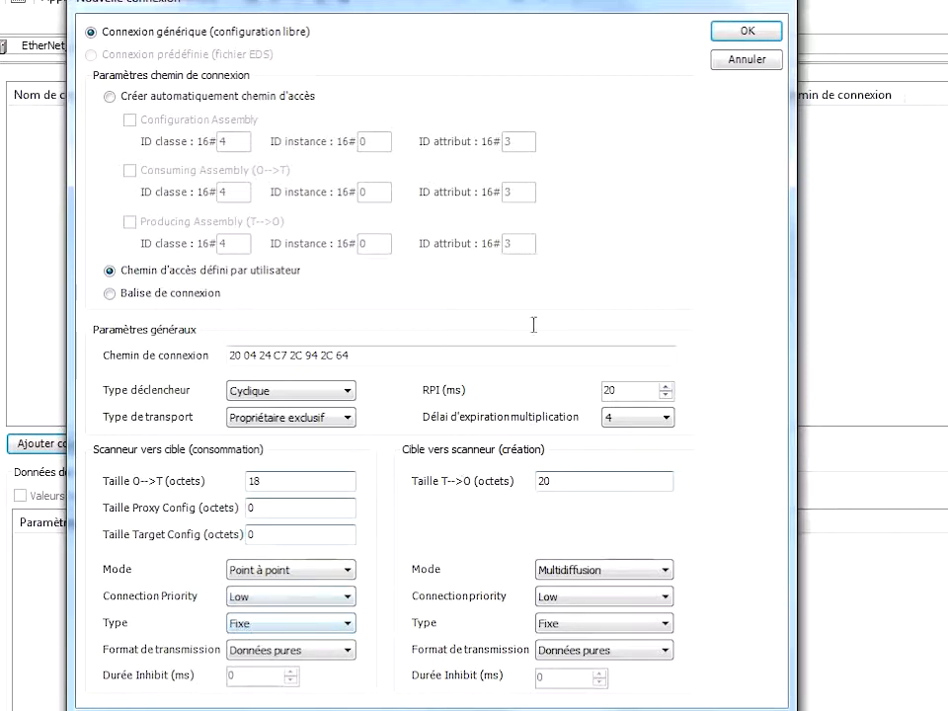
{"action": "left_click", "coordinate": [738, 33]}
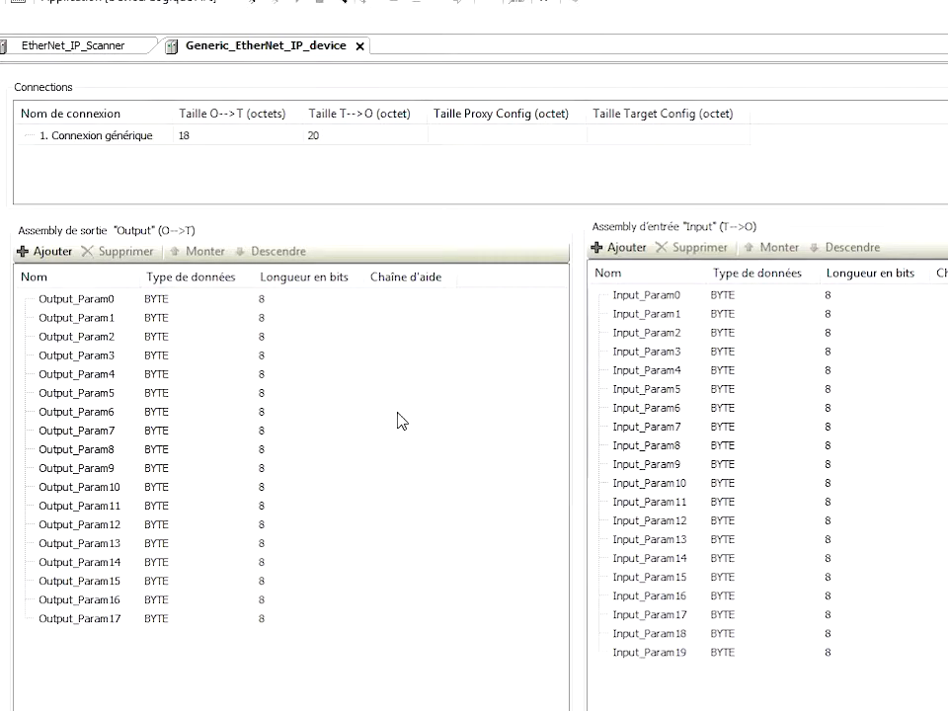
- Change the data type of Output_Param0, Output_Param1 and Output_Param2 to INT in the output assembly
{"action": "left_click", "coordinate": [162, 300]}
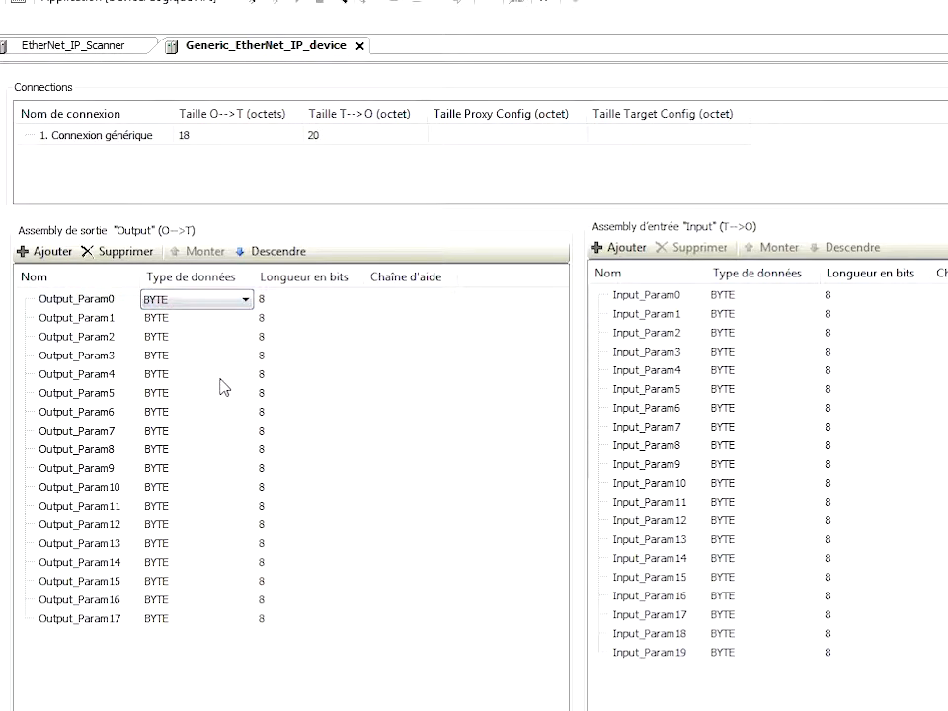
{"action": "left_click", "coordinate": [168, 322]}
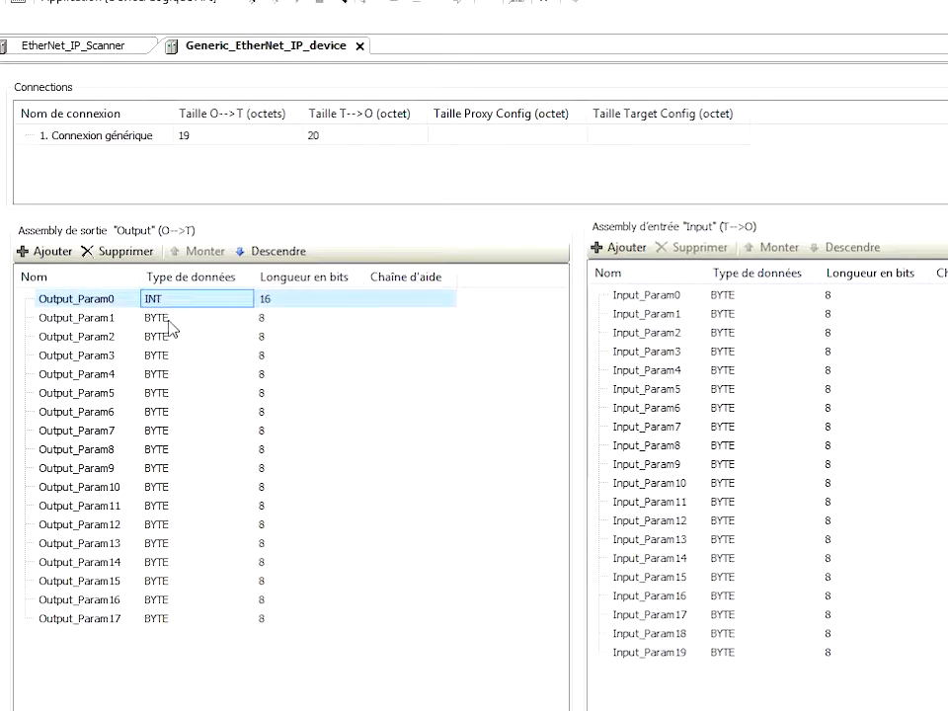
{"action": "left_click", "coordinate": [169, 326]}
{"action": "left_click", "coordinate": [217, 366]}
{"action": "double_click", "coordinate": [178, 342]}
{"action": "key", "text": "i"}
{"action": "key", "text": "Return"}
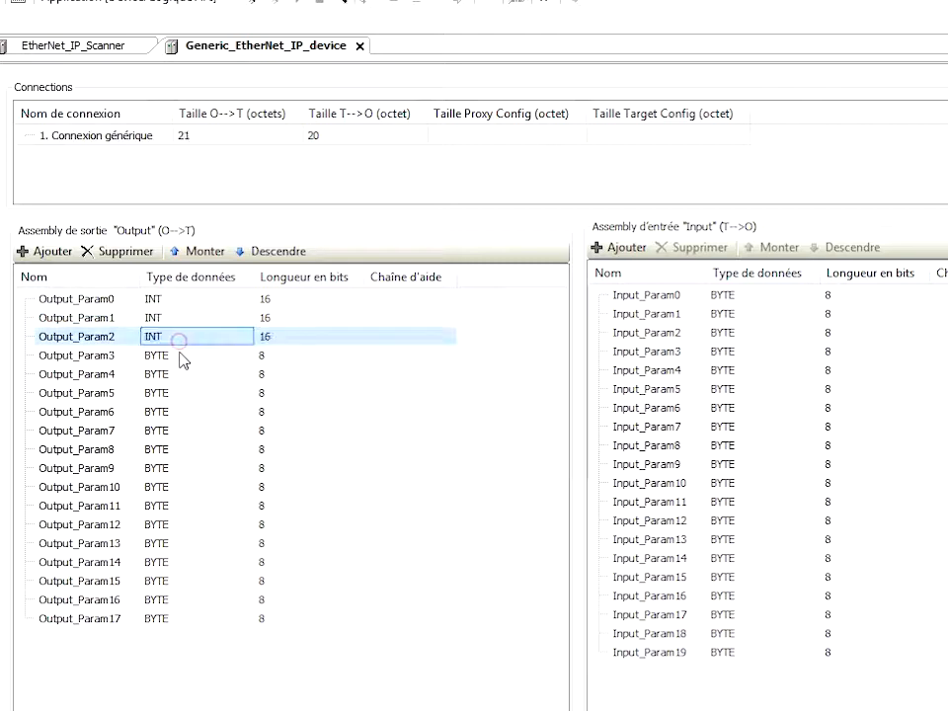
- Change the data type of Output_Param3 through Output_Param6 to INT
{"action": "double_click", "coordinate": [160, 355]}
{"action": "key", "text": "i"}
{"action": "key", "text": "Return"}
{"action": "double_click", "coordinate": [154, 374]}
{"action": "key", "text": "i"}
{"action": "key", "text": "Return"}
{"action": "double_click", "coordinate": [180, 393]}
{"action": "key", "text": "i"}
{"action": "key", "text": "Return"}
{"action": "double_click", "coordinate": [164, 413]}
{"action": "key", "text": "i"}
{"action": "key", "text": "Return"}
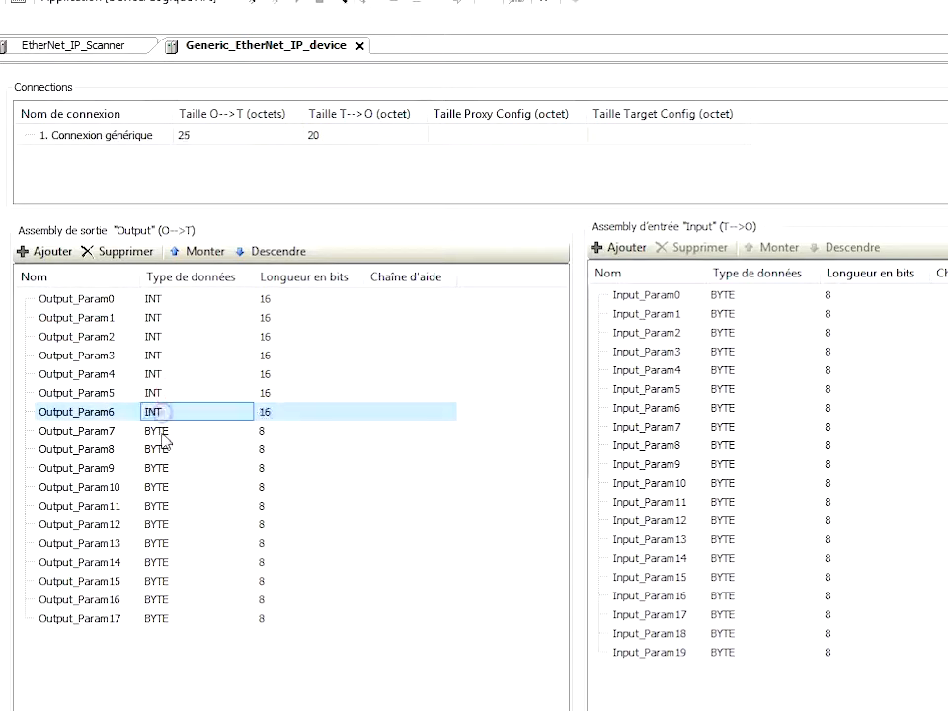
- Change the data type of Output_Param7, Output_Param8 and Output_Param9 to INT
{"action": "double_click", "coordinate": [166, 432]}
{"action": "key", "text": "i"}
{"action": "key", "text": "Return"}
{"action": "left_click", "coordinate": [157, 450]}
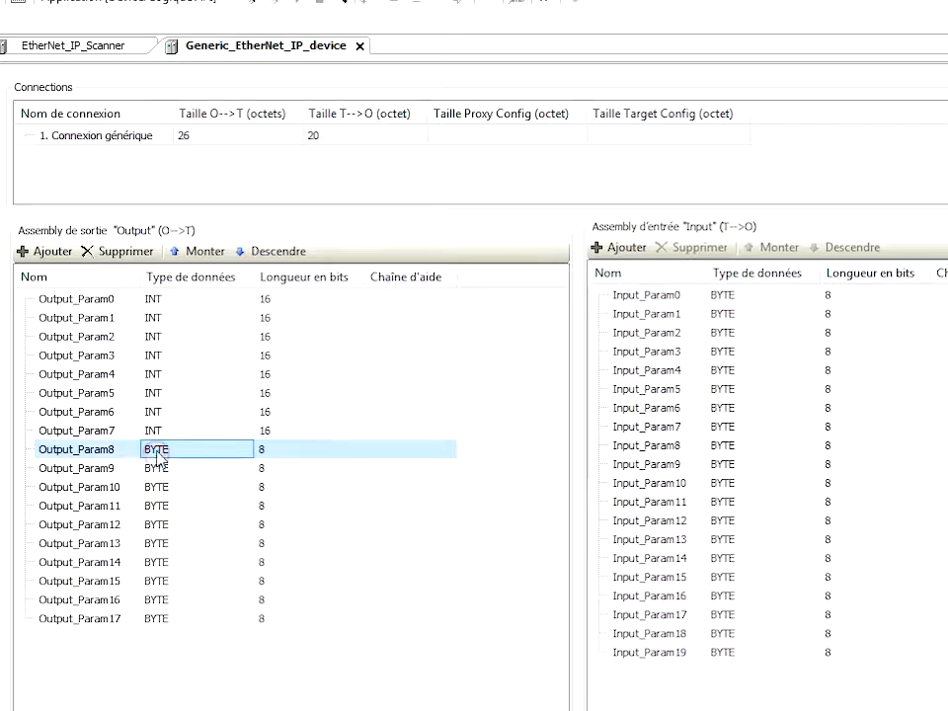
{"action": "double_click", "coordinate": [159, 452]}
{"action": "key", "text": "i"}
{"action": "key", "text": "Return"}
{"action": "left_click", "coordinate": [159, 469]}
{"action": "double_click", "coordinate": [160, 470]}
{"action": "key", "text": "i"}
{"action": "key", "text": "Return"}
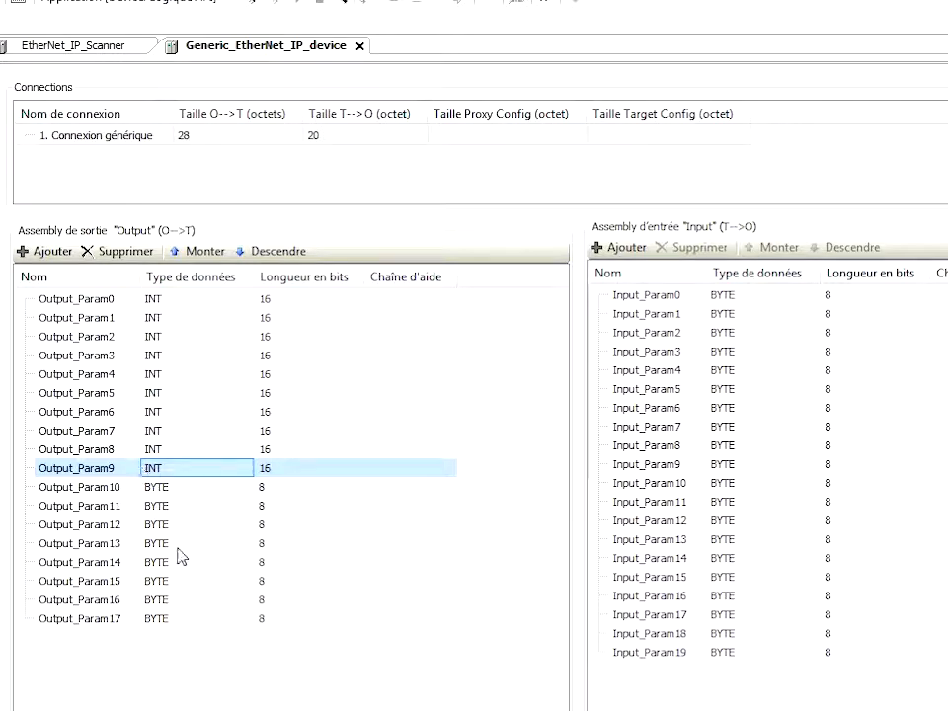
- Delete the remaining BYTE parameters Output_Param10 through Output_Param17 from the output assembly
{"action": "left_click", "coordinate": [164, 487]}
{"action": "key", "text": "Delete"}
{"action": "key", "text": "Delete"}
{"action": "key", "text": "Delete"}
{"action": "key", "text": "Delete"}
{"action": "key", "text": "Delete"}
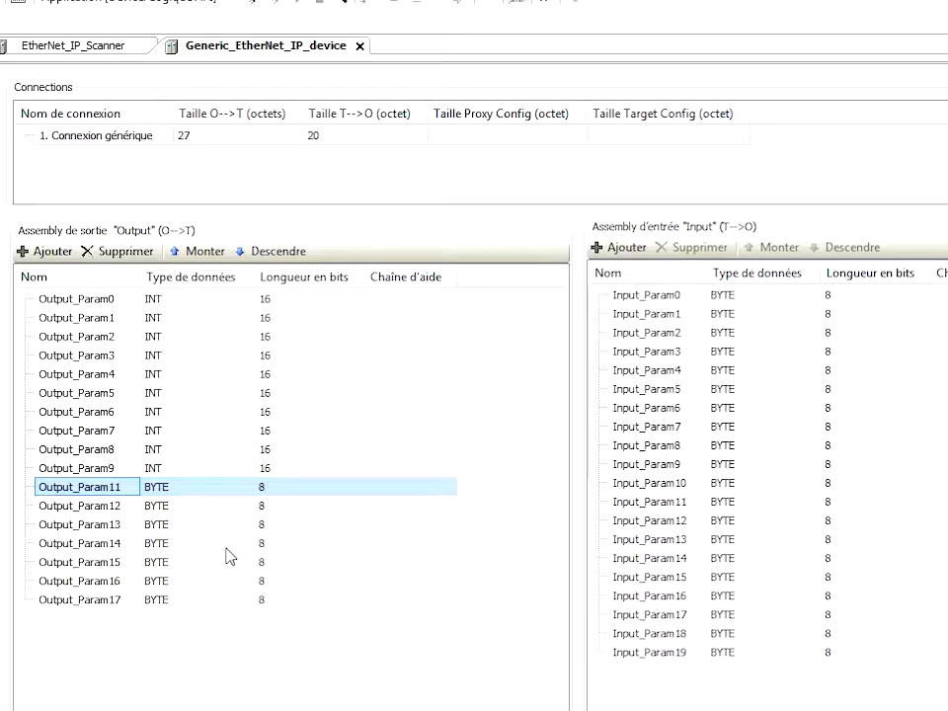
{"action": "key", "text": "Delete"}
{"action": "key", "text": "Delete"}
{"action": "key", "text": "Delete"}
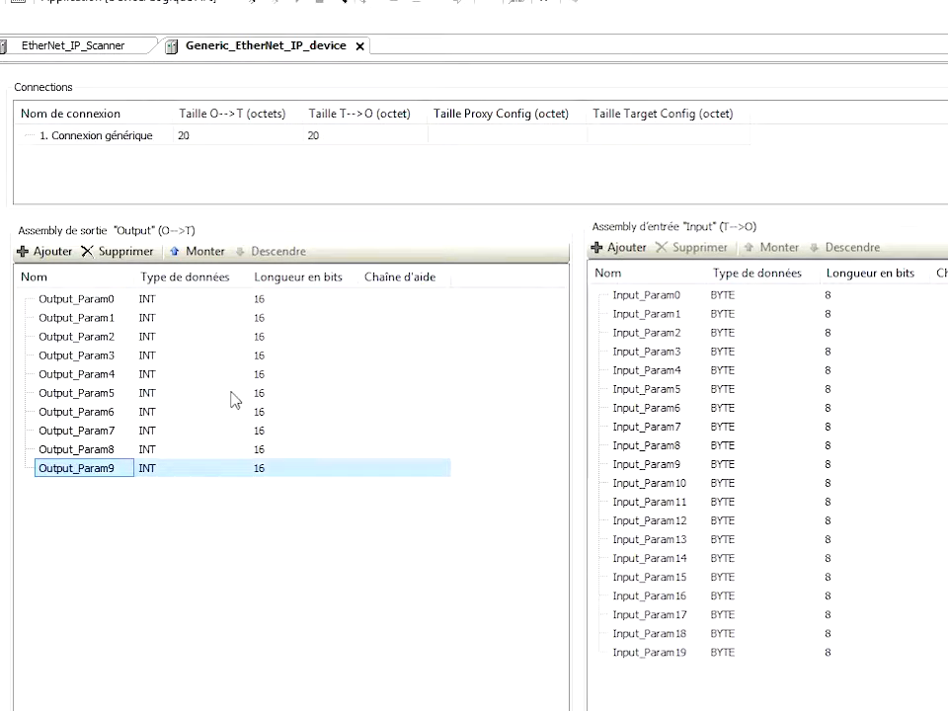
- Delete the surplus Output_Param9 from the output assembly
{"action": "left_click", "coordinate": [93, 472]}
{"action": "key", "text": "BackSpace"}
{"action": "key", "text": "Return"}
{"action": "left_click", "coordinate": [145, 472]}
{"action": "key", "text": "Delete"}
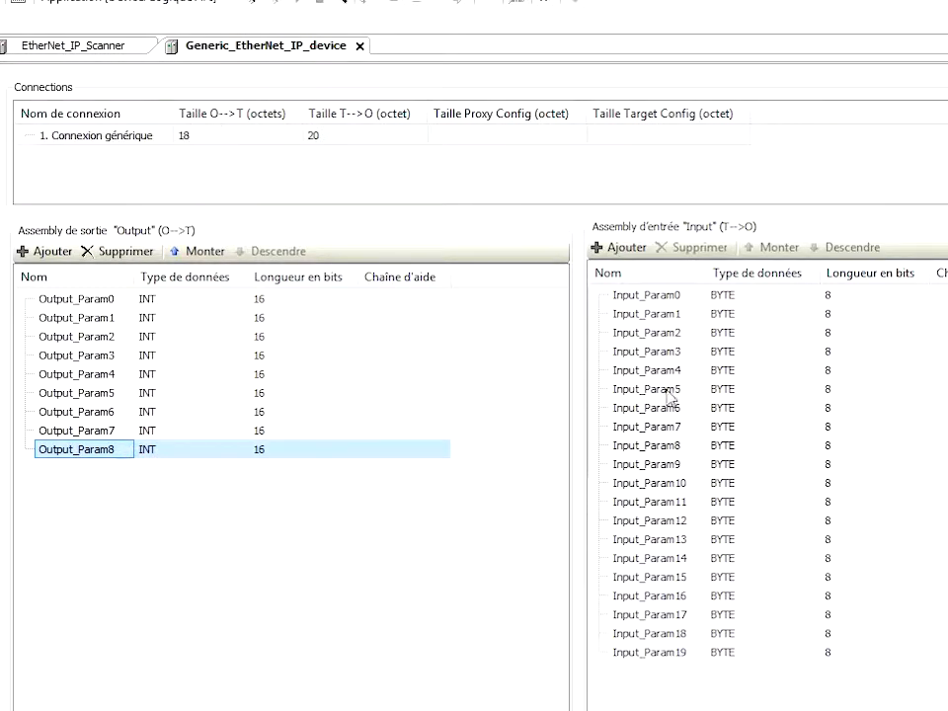
- Change the data type of Input_Param0 through Input_Param3 to INT in the input assembly
{"action": "left_click", "coordinate": [738, 298]}
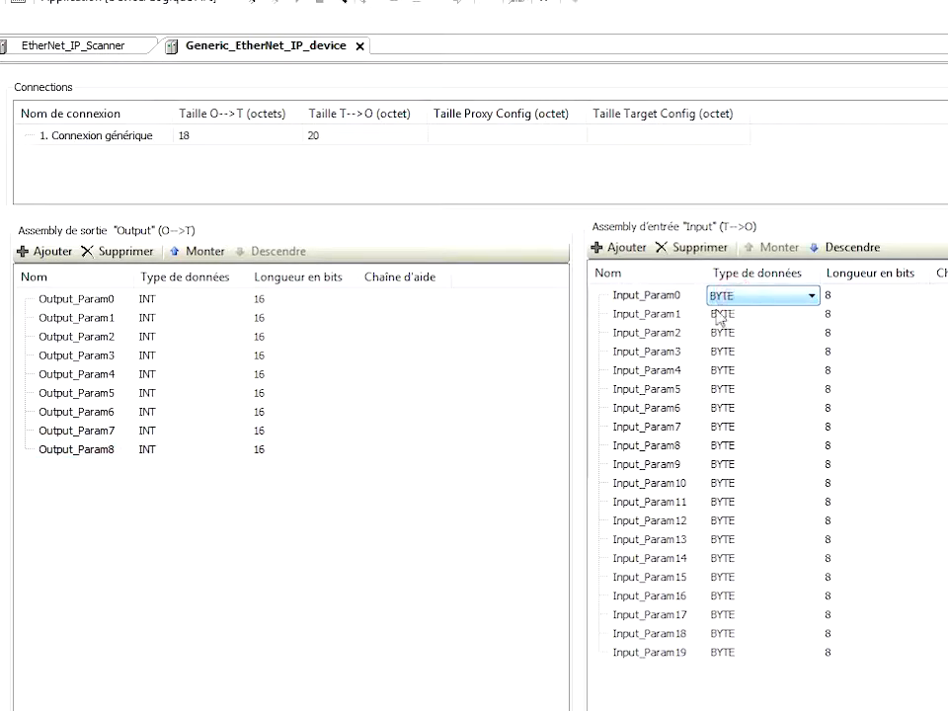
{"action": "left_click", "coordinate": [714, 377]}
{"action": "double_click", "coordinate": [727, 313]}
{"action": "left_click", "coordinate": [728, 330]}
{"action": "left_click", "coordinate": [729, 315]}
{"action": "left_click", "coordinate": [728, 316]}
{"action": "key", "text": "i"}
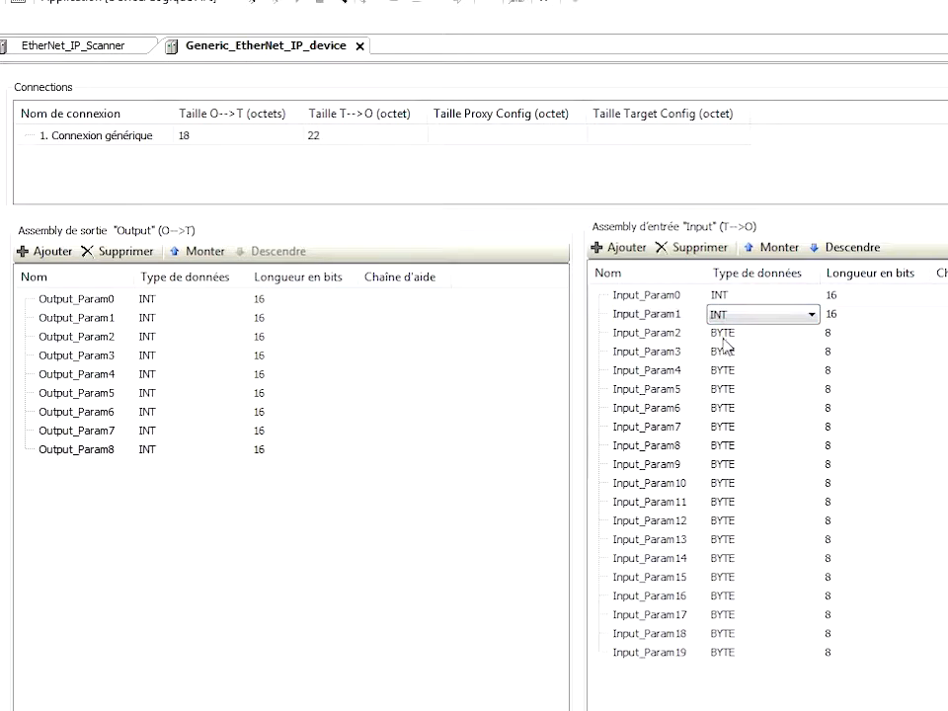
{"action": "left_click", "coordinate": [723, 334]}
{"action": "key", "text": "i"}
{"action": "left_click", "coordinate": [731, 353]}
{"action": "key", "text": "i"}
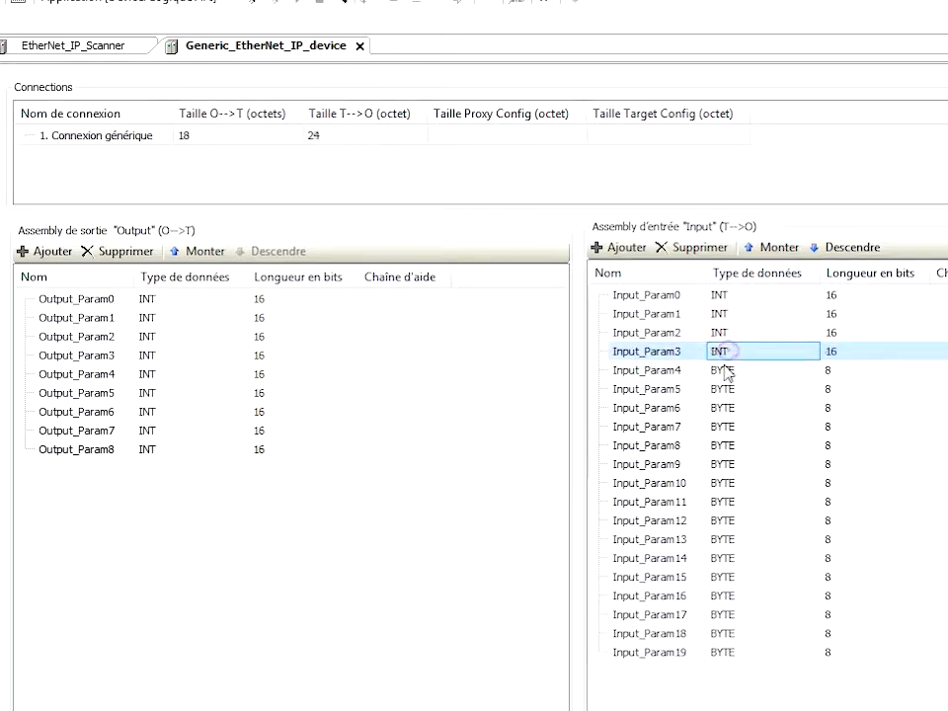
- Change the data type of Input_Param4 through Input_Param9 to INT
{"action": "left_click", "coordinate": [726, 370]}
{"action": "key", "text": "i"}
{"action": "left_click", "coordinate": [728, 389]}
{"action": "key", "text": "i"}
{"action": "left_click", "coordinate": [729, 408]}
{"action": "key", "text": "i"}
{"action": "left_click", "coordinate": [732, 428]}
{"action": "key", "text": "i"}
{"action": "left_click", "coordinate": [731, 445]}
{"action": "key", "text": "i"}
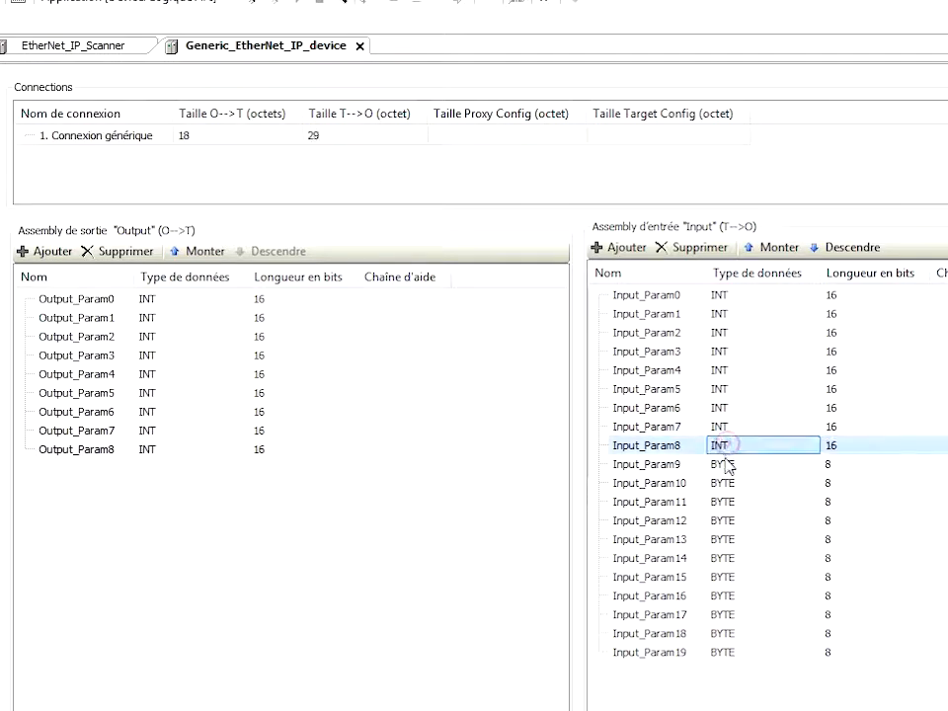
{"action": "left_click", "coordinate": [727, 465]}
{"action": "key", "text": "i"}
- Delete the remaining BYTE parameters Input_Param10 through Input_Param19 from the input assembly
{"action": "left_click", "coordinate": [649, 486]}
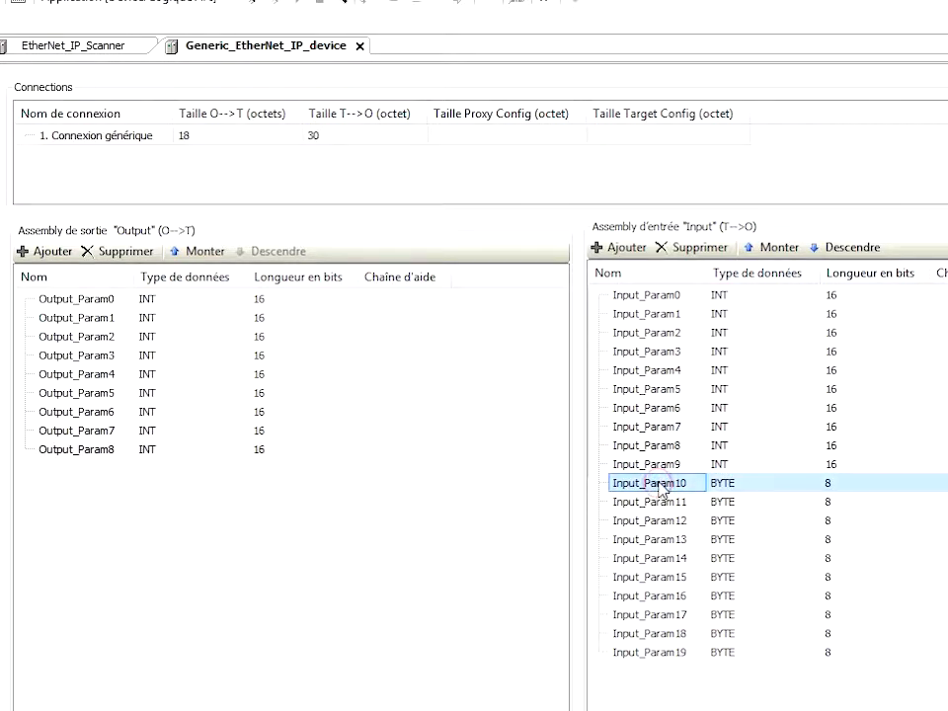
{"action": "key", "text": "Delete"}
{"action": "key", "text": "Delete"}
{"action": "key", "text": "Delete"}
{"action": "key", "text": "Delete"}
{"action": "key", "text": "Delete"}
{"action": "key", "text": "Delete"}
{"action": "key", "text": "Delete"}
{"action": "key", "text": "Delete"}
{"action": "key", "text": "Delete"}
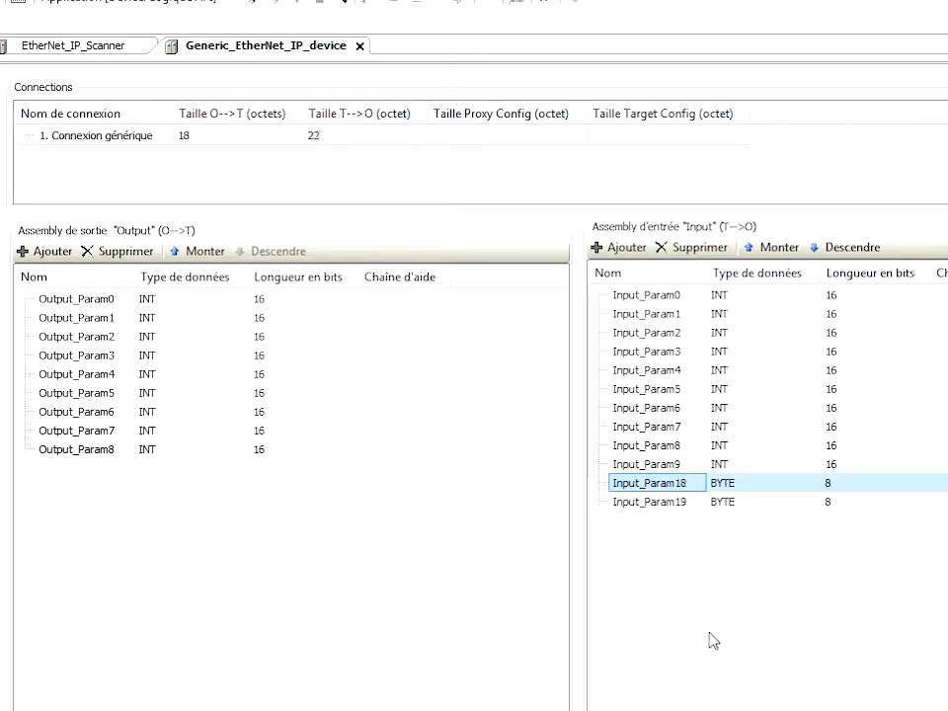
{"action": "key", "text": "Delete"}
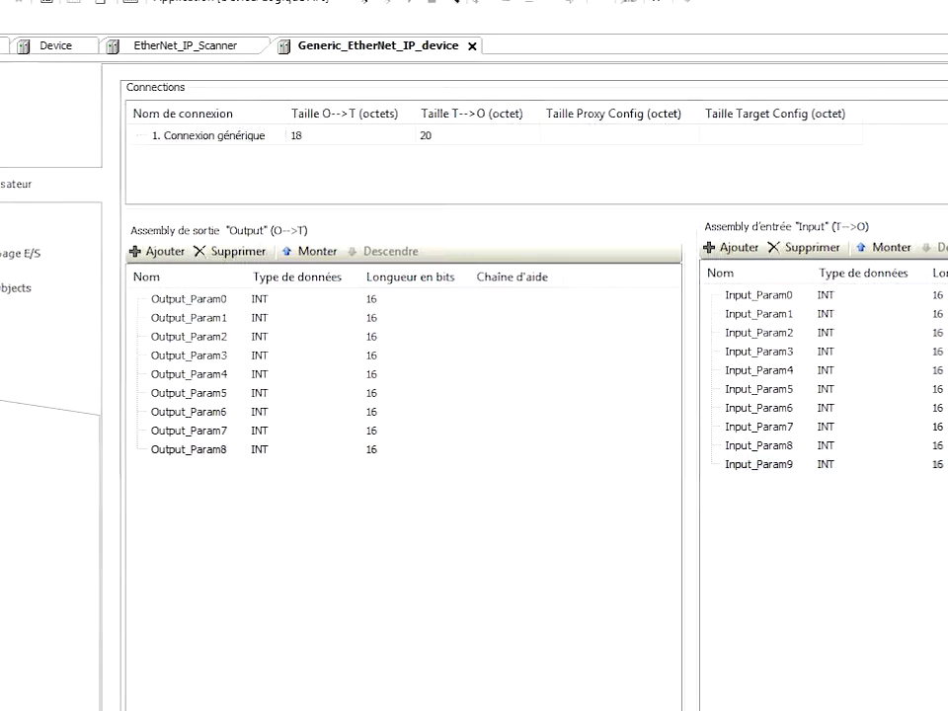
- Review the generic device's log, the channels in its I/O mapping, its IEC objects, its status and its information
{"action": "left_click", "coordinate": [15, 212]}
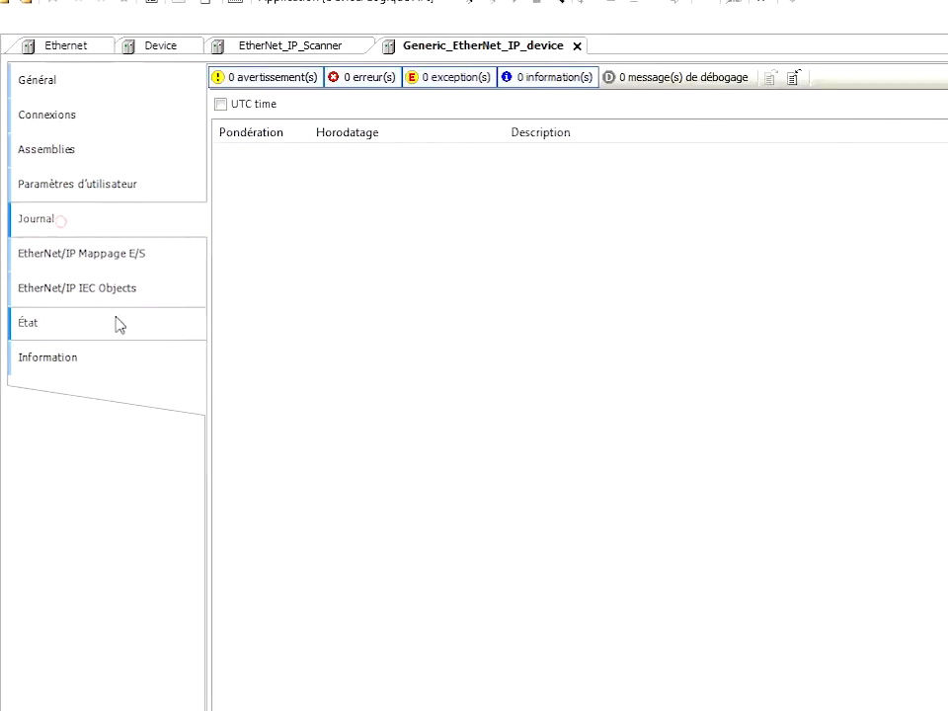
{"action": "left_click", "coordinate": [74, 264]}
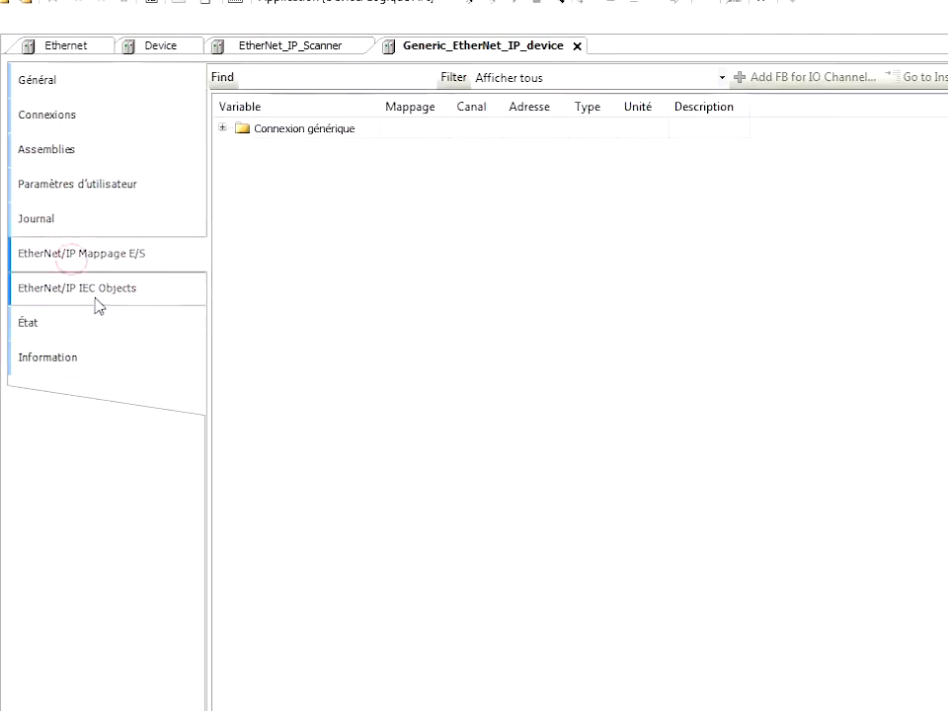
{"action": "left_click", "coordinate": [222, 128]}
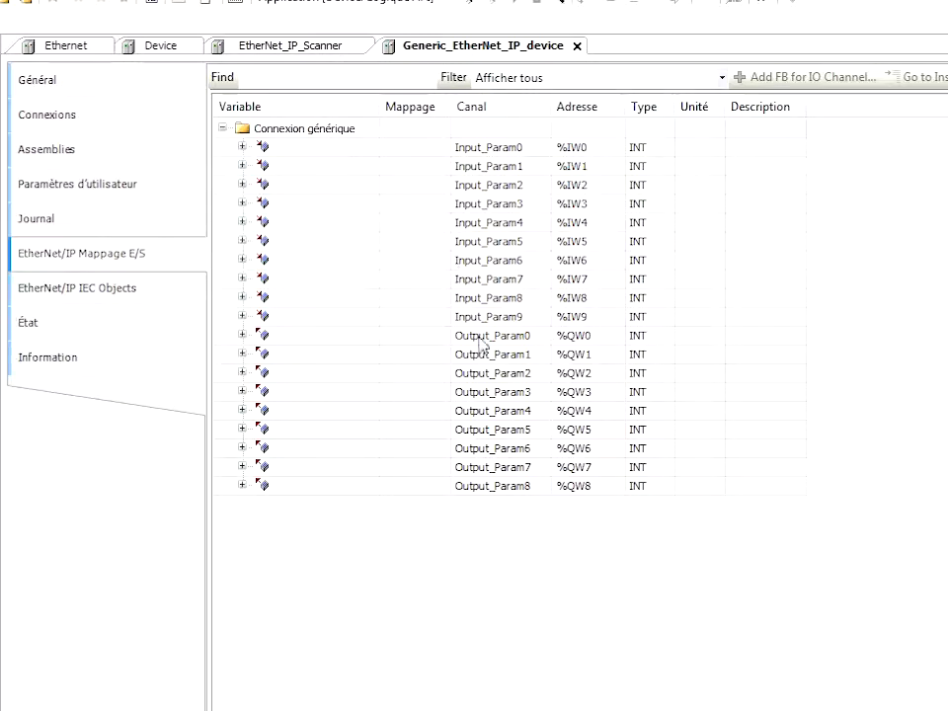
{"action": "left_click", "coordinate": [95, 290]}
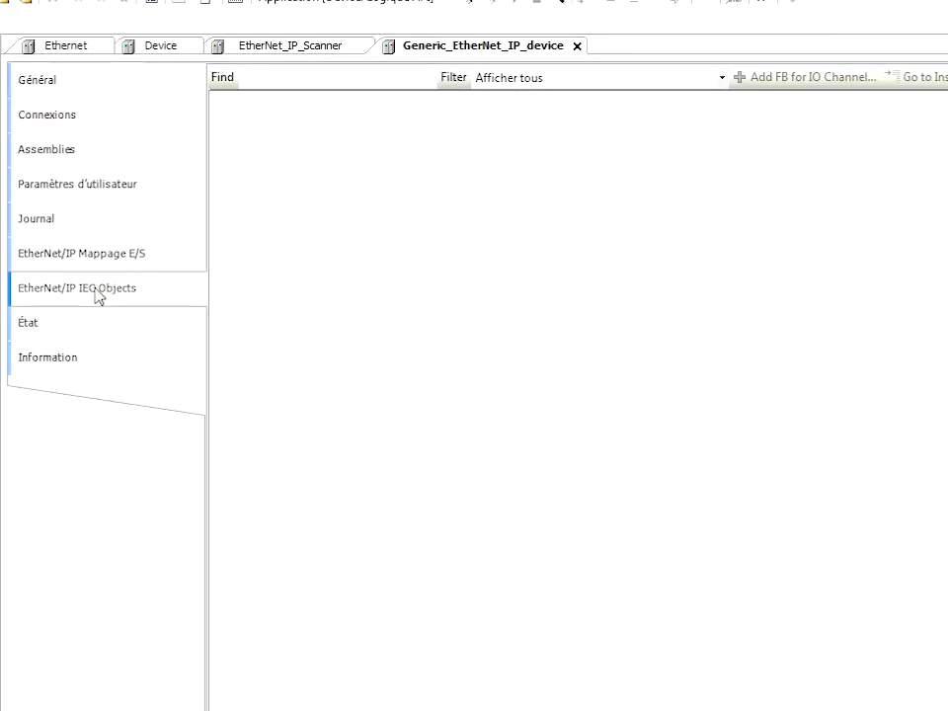
{"action": "left_click", "coordinate": [59, 327]}
{"action": "left_click", "coordinate": [59, 358]}
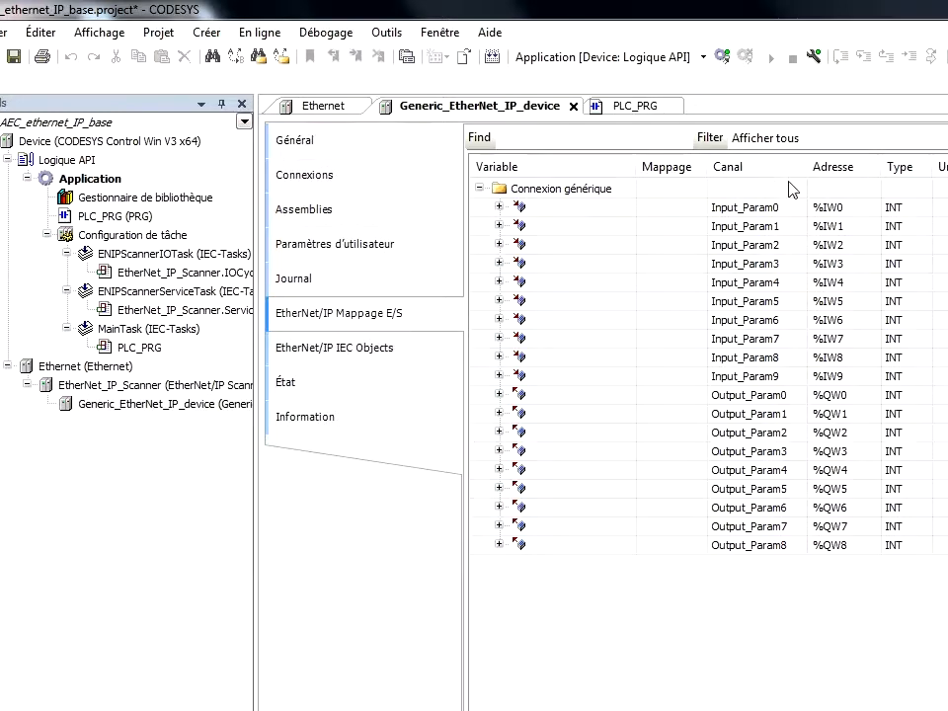
- Map a new variable BP_depart to Bit0 (%IX2.0) of Input_Param1 in the EtherNet/IP I/O mapping
{"action": "left_click", "coordinate": [500, 226]}
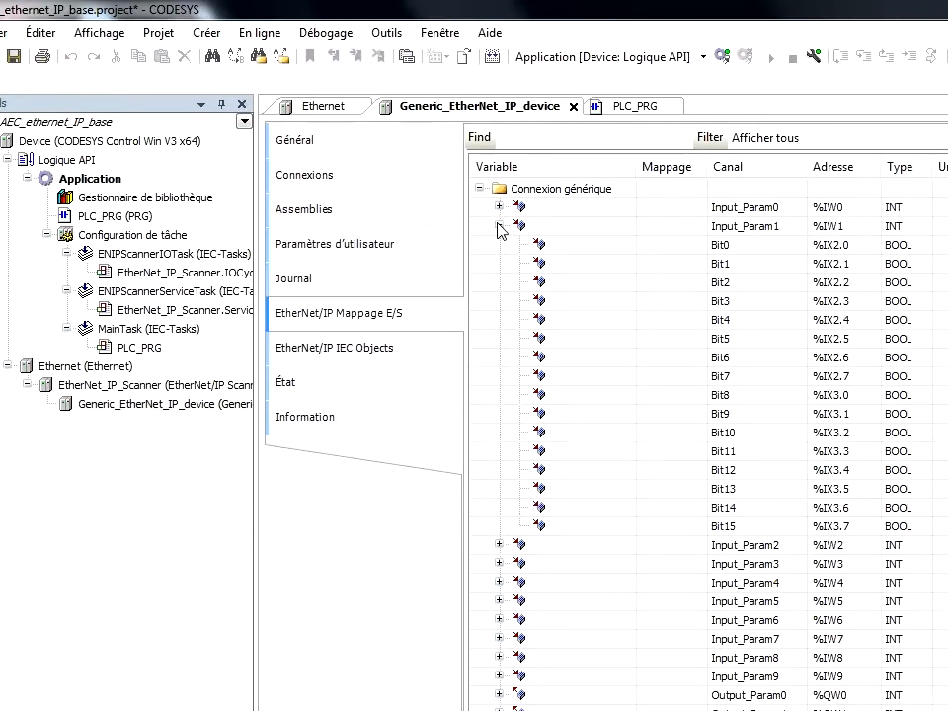
{"action": "left_click", "coordinate": [500, 226]}
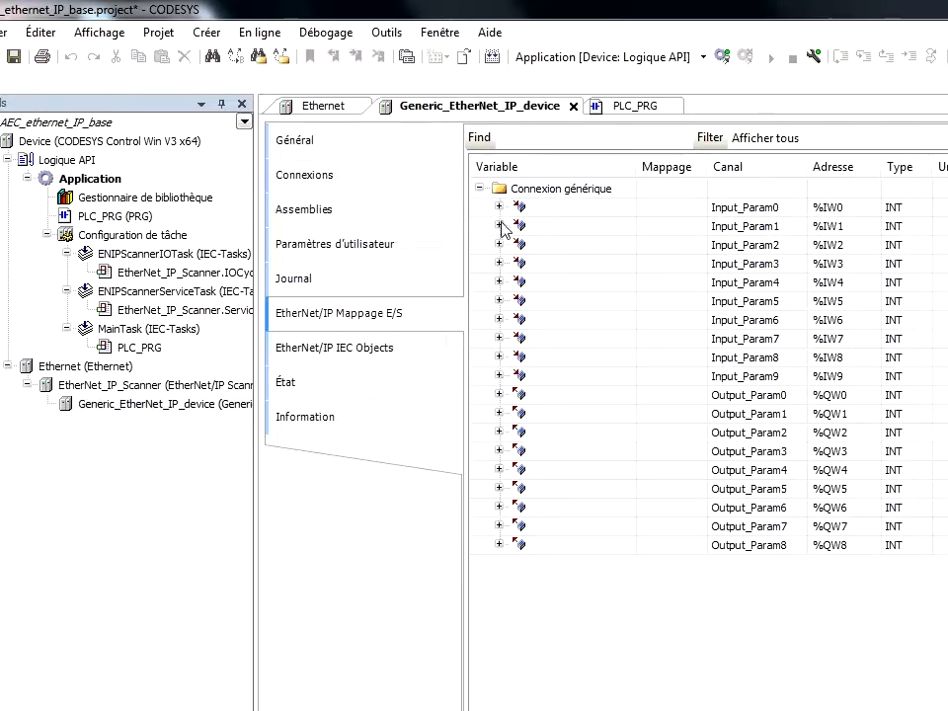
{"action": "left_click", "coordinate": [499, 226]}
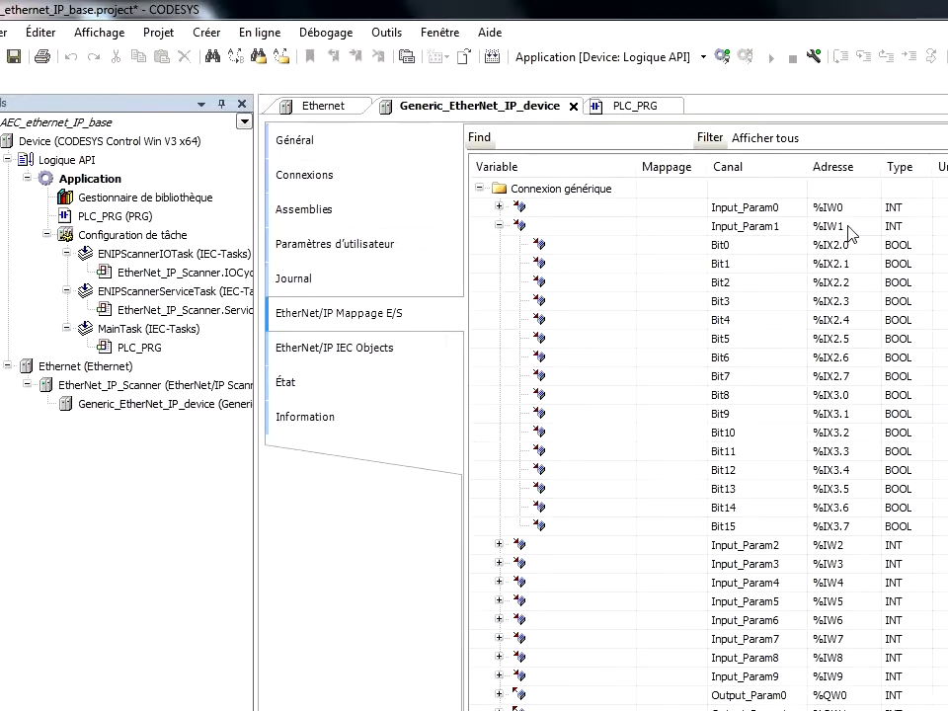
{"action": "left_click", "coordinate": [593, 247]}
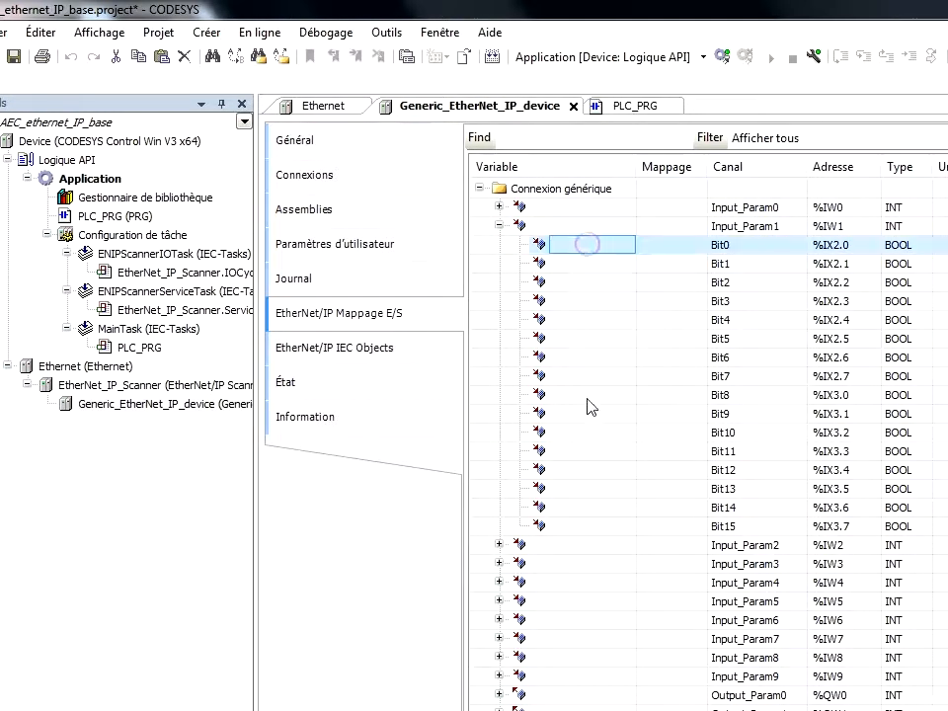
{"action": "left_click", "coordinate": [582, 250]}
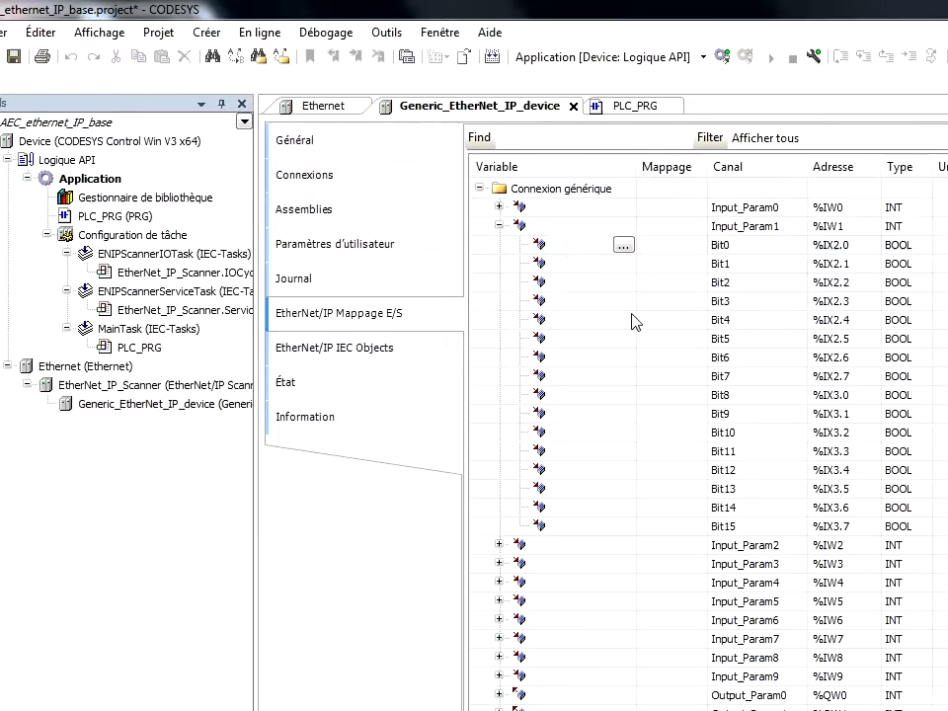
{"action": "type", "text": "BP"}
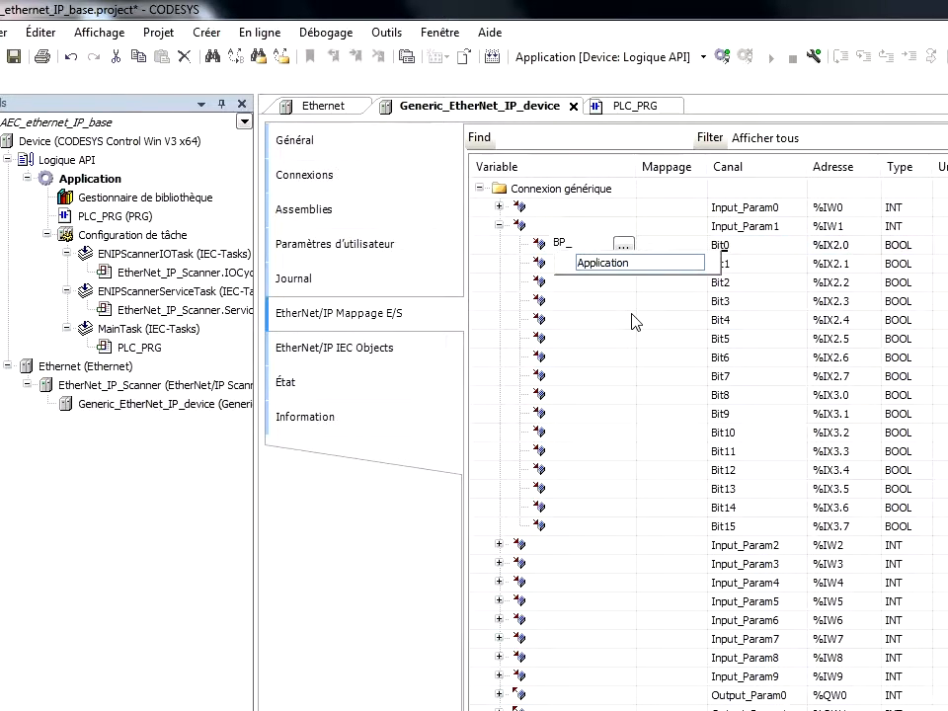
{"action": "type", "text": "_depart"}
{"action": "left_click", "coordinate": [632, 321]}
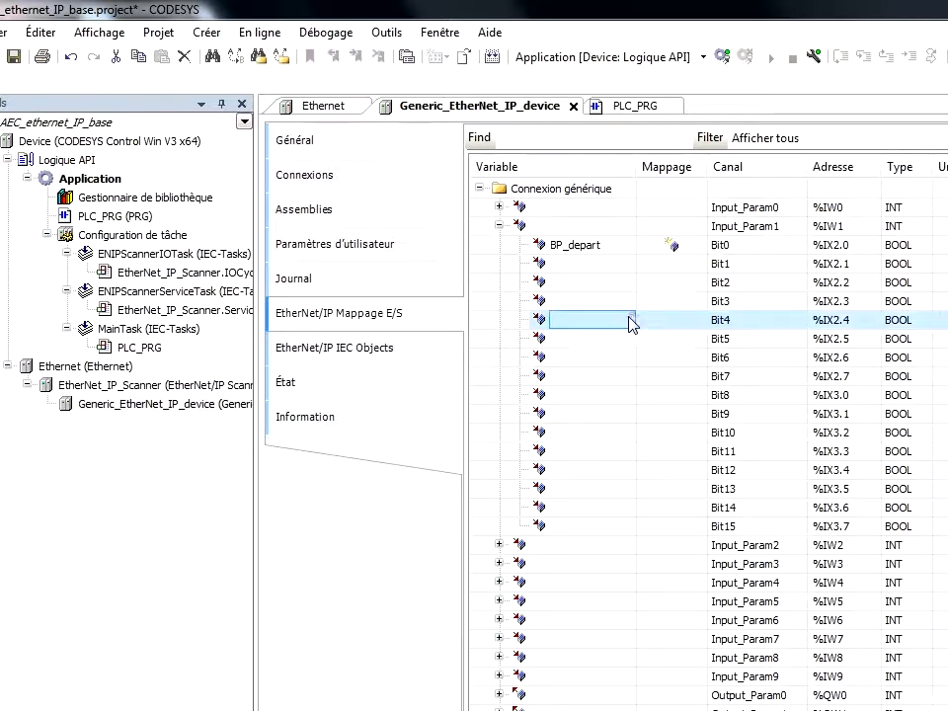
- Map a new variable BP_arret to Bit1 (%IX2.1) of Input_Param1
{"action": "left_click", "coordinate": [605, 258]}
{"action": "left_click", "coordinate": [606, 263]}
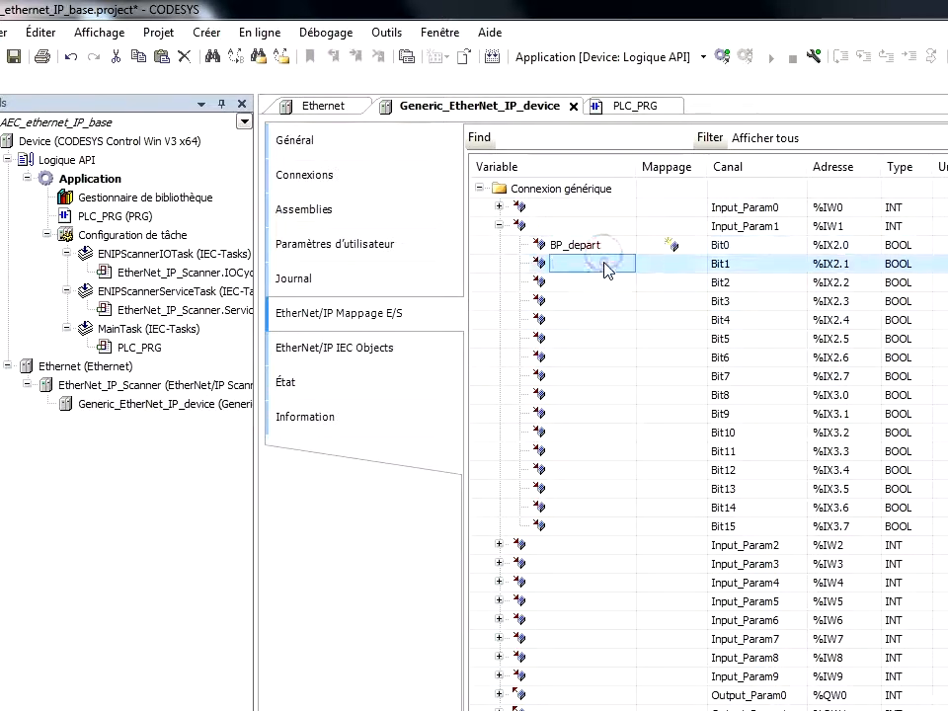
{"action": "type", "text": "BP_arret"}
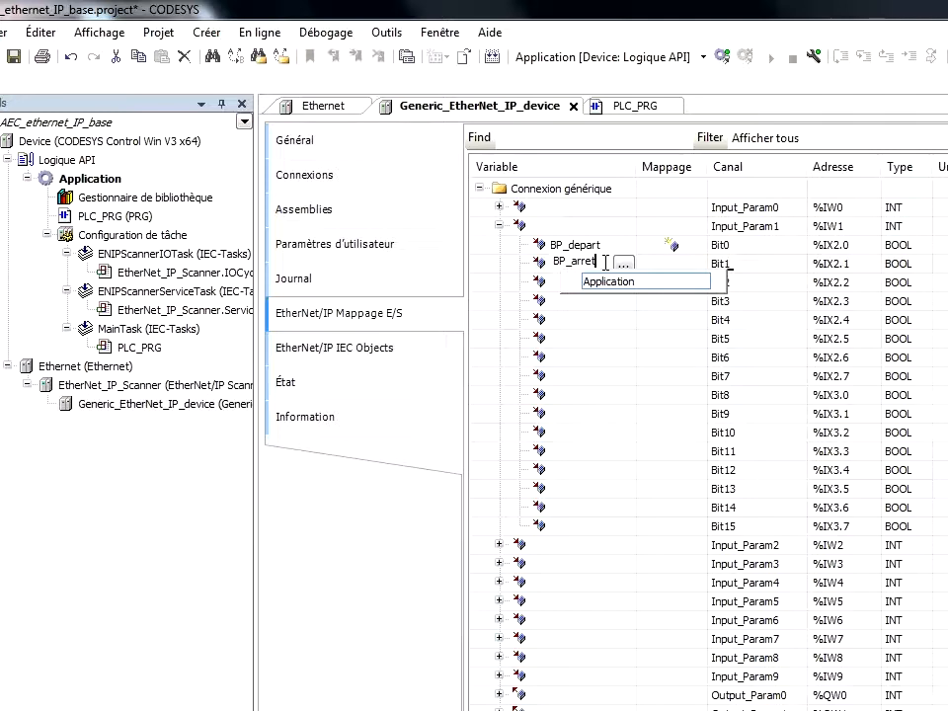
{"action": "left_click", "coordinate": [592, 355]}
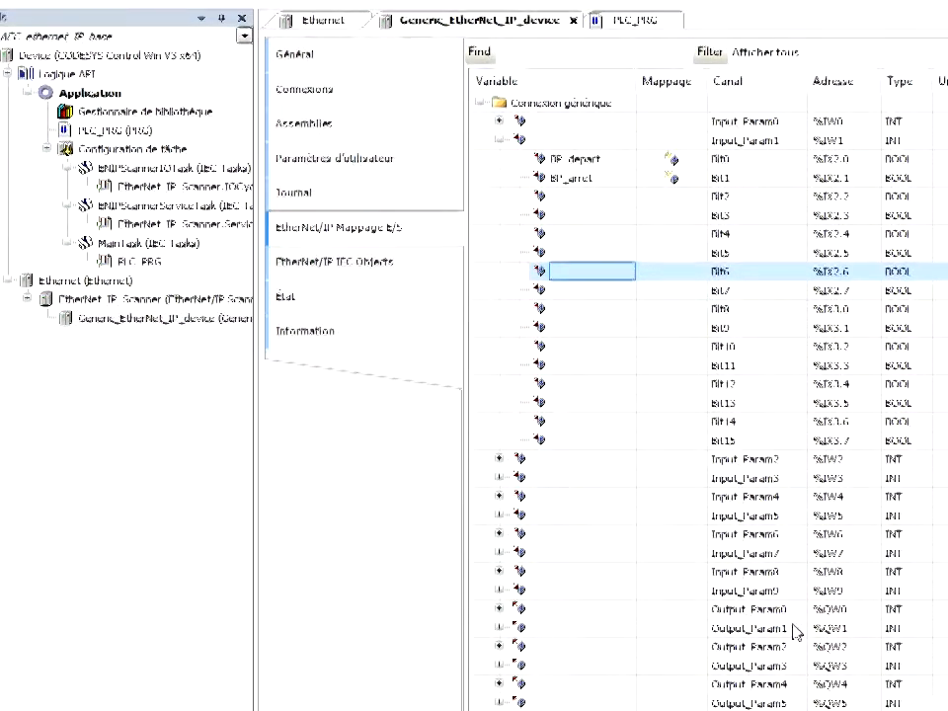
- Map a new variable Moteur to Bit0 (%QX0.0) of Output_Param0 in the EtherNet/IP I/O mapping
{"action": "left_click", "coordinate": [583, 562]}
{"action": "left_click", "coordinate": [499, 513]}
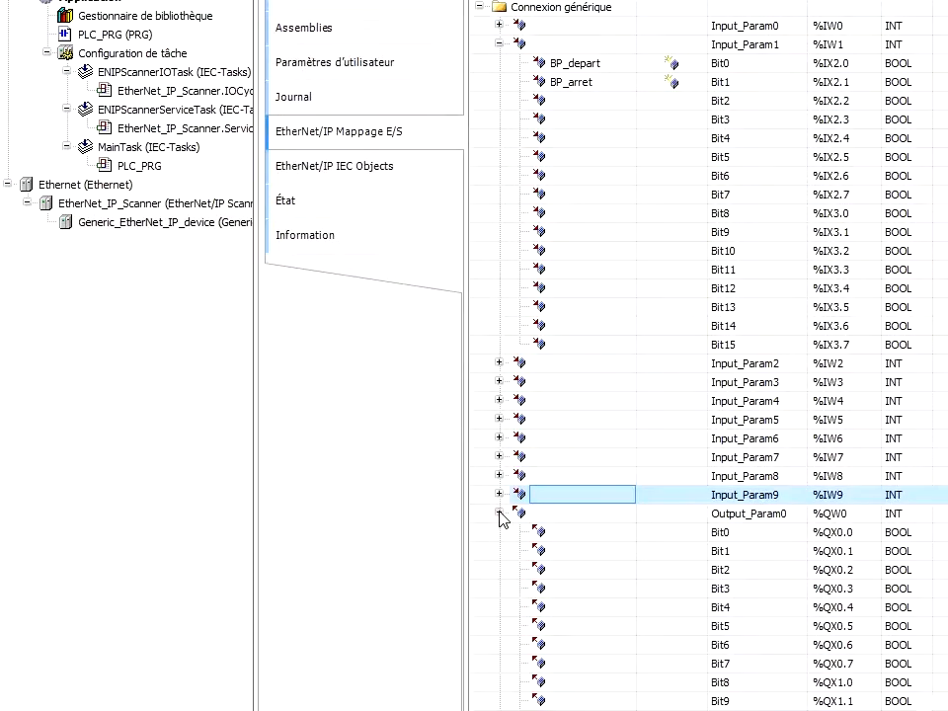
{"action": "left_click", "coordinate": [603, 535]}
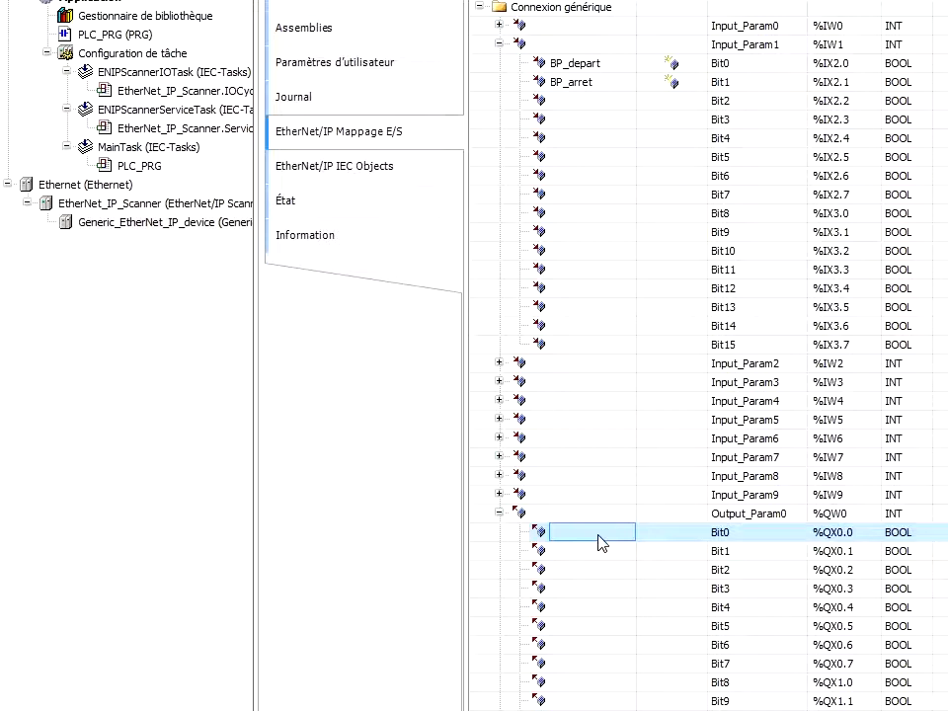
{"action": "type", "text": "Mote"}
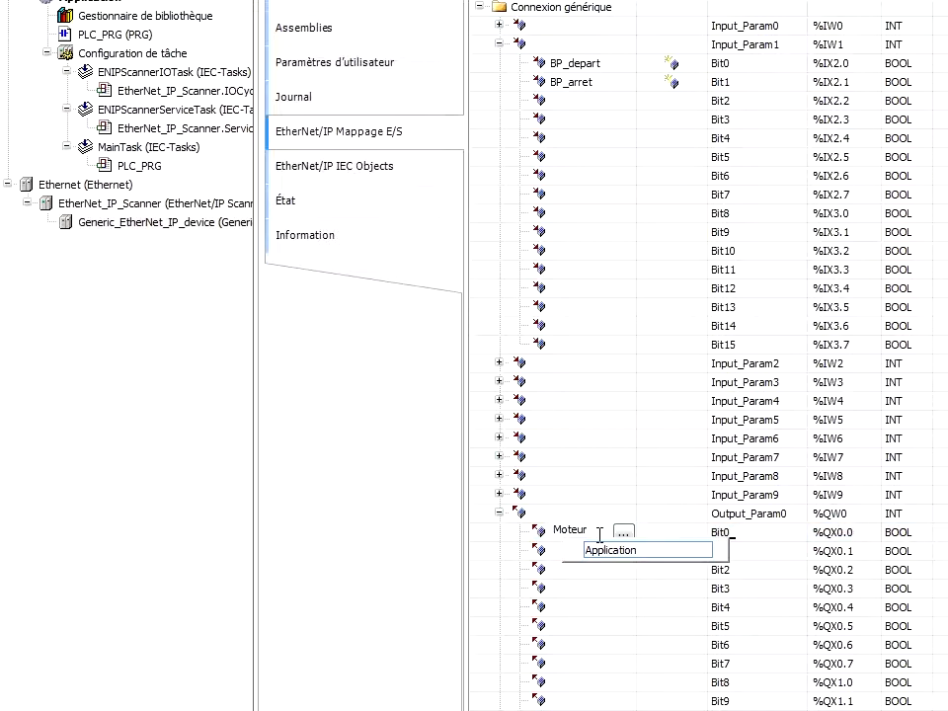
{"action": "type", "text": "ur"}
{"action": "key", "text": "Return"}
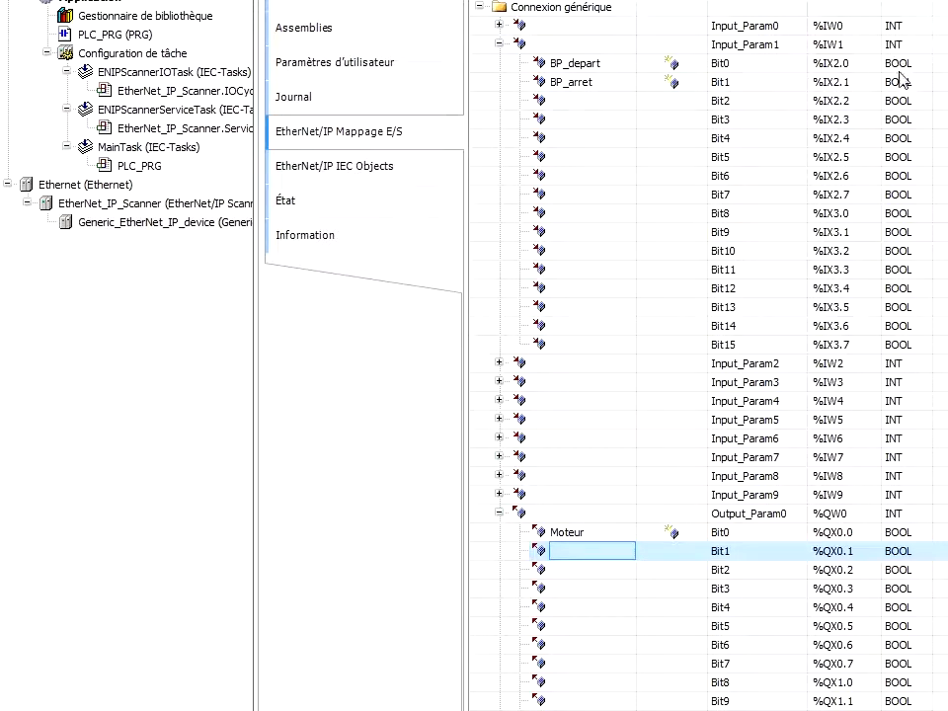
- Open the PLC_PRG program and insert a new ladder network in it
{"action": "double_click", "coordinate": [114, 34]}
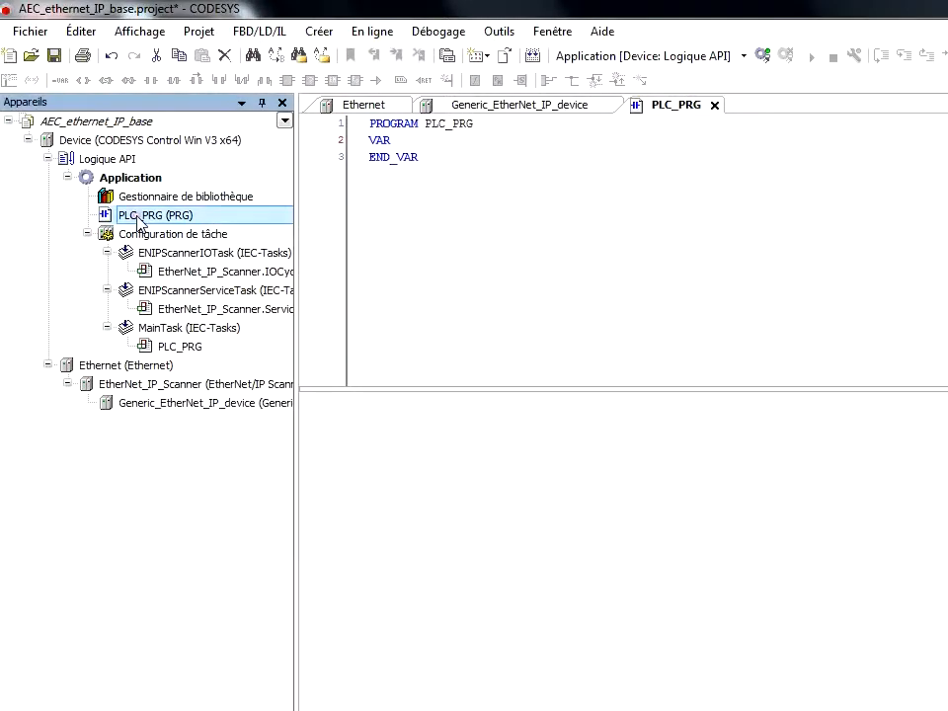
{"action": "right_click", "coordinate": [395, 479]}
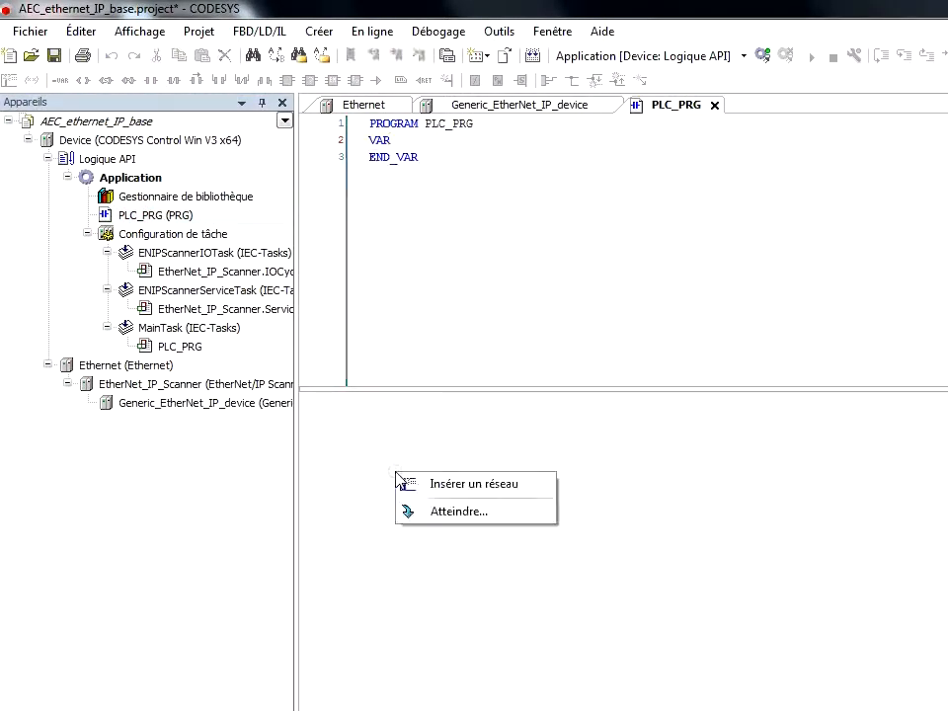
{"action": "left_click", "coordinate": [474, 491]}
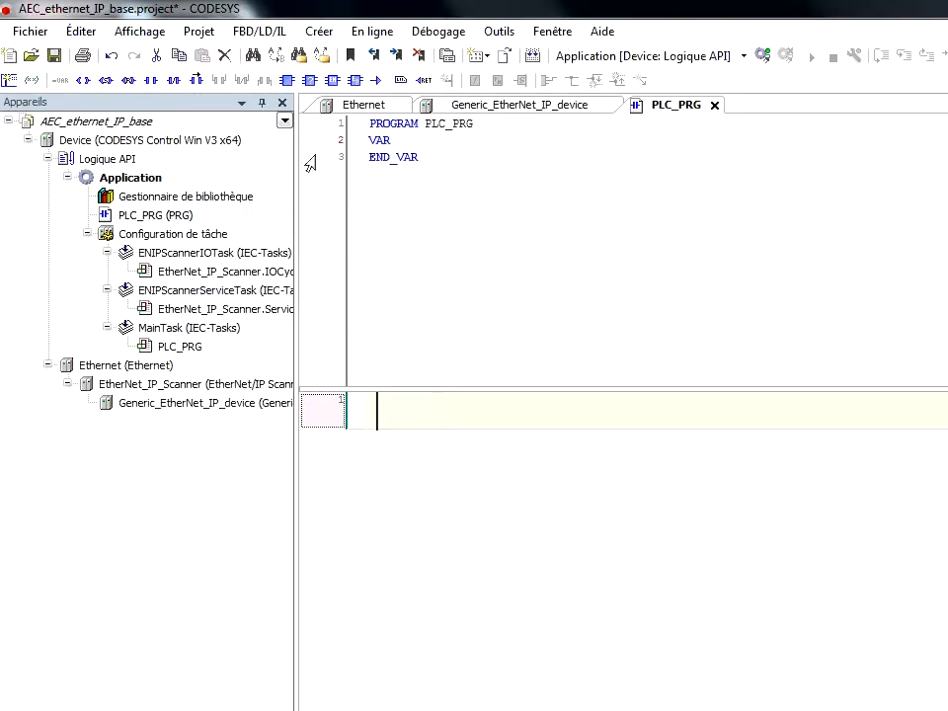
- Add a normally open contact to network 1 and assign it BP_depart from IoConfig_Globals_Mapping
{"action": "left_click", "coordinate": [151, 80]}
{"action": "left_click", "coordinate": [433, 419]}
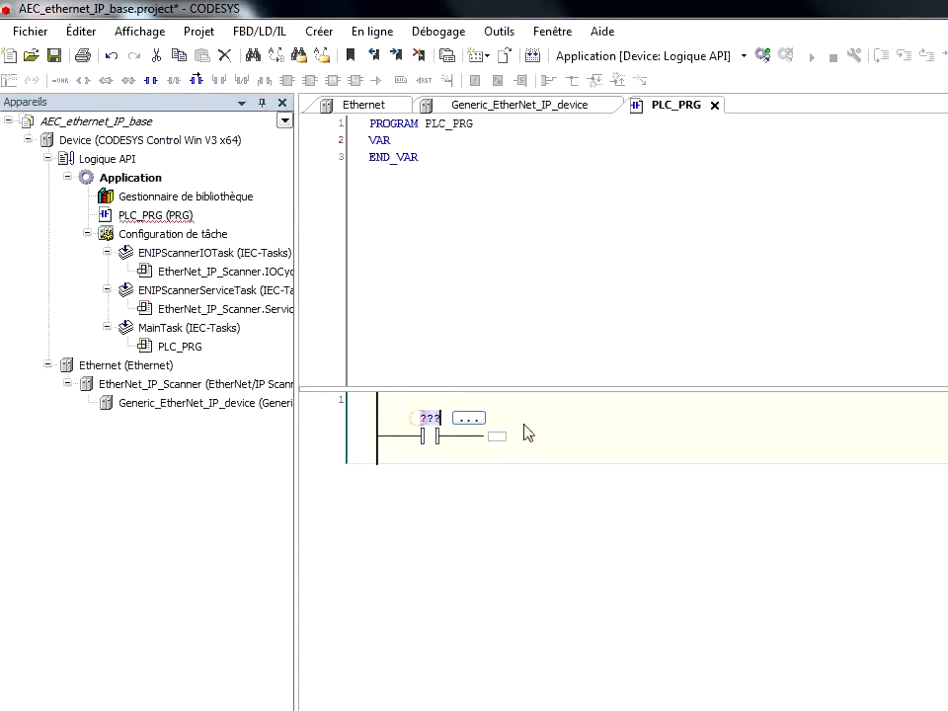
{"action": "left_click", "coordinate": [470, 418]}
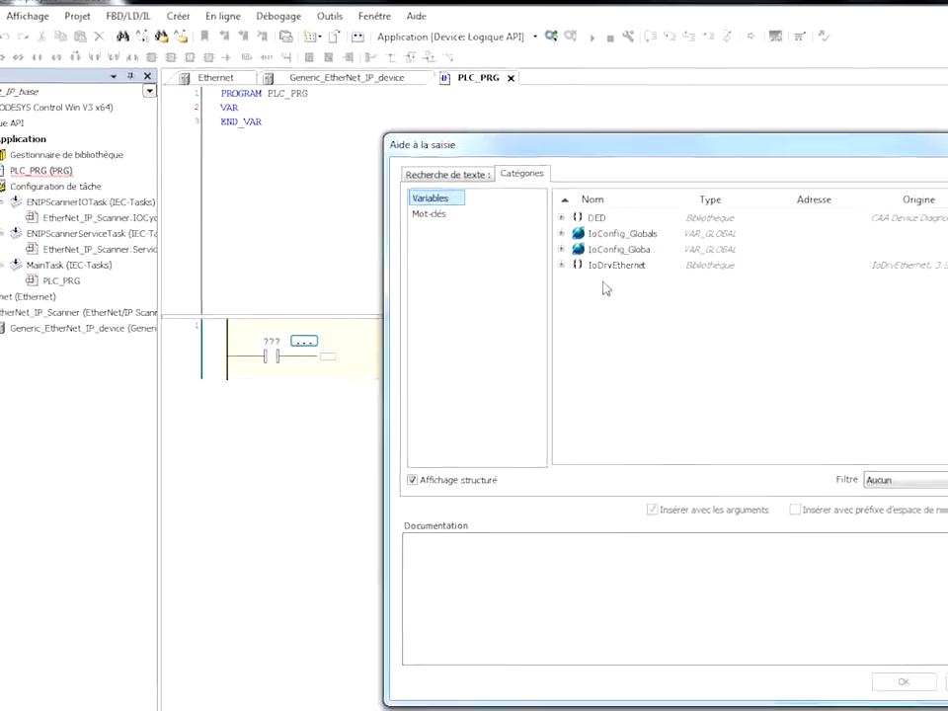
{"action": "left_click_drag", "start_coordinate": [523, 169], "coordinate": [599, 170]}
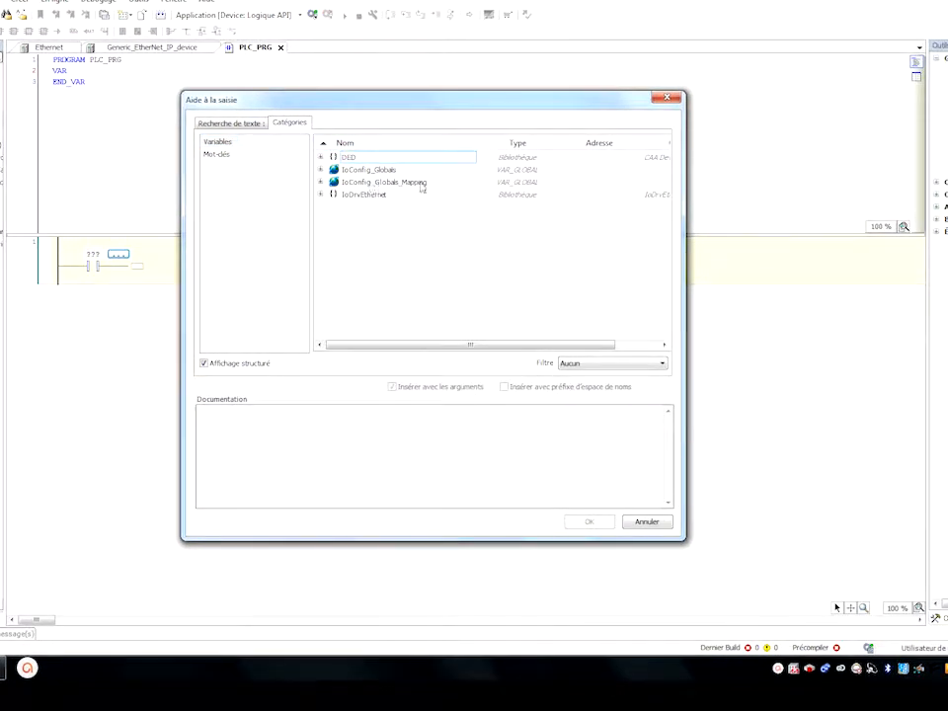
{"action": "left_click", "coordinate": [320, 183]}
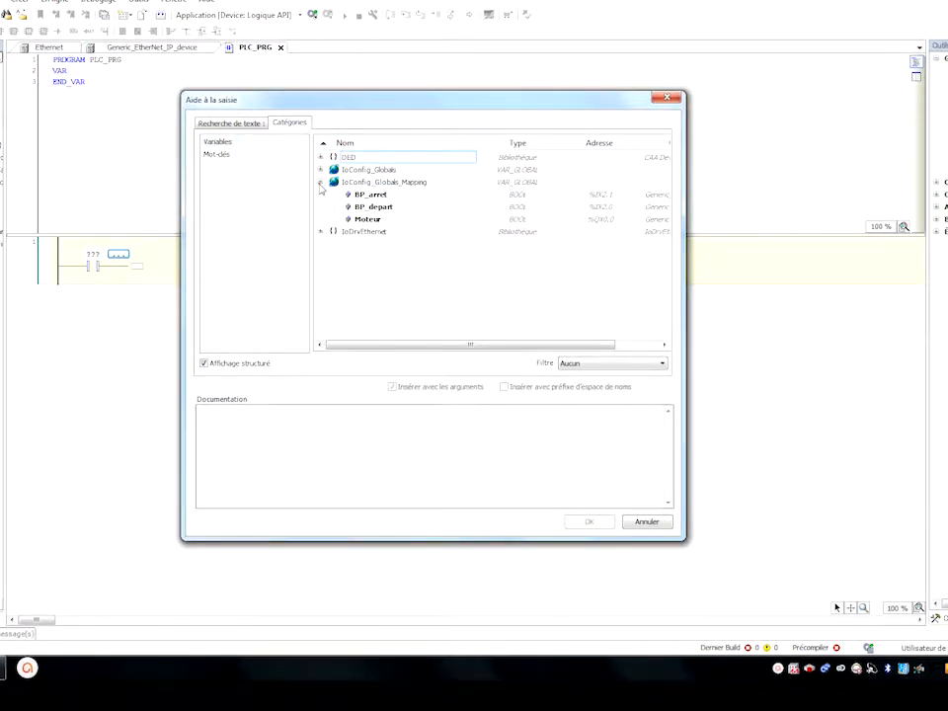
{"action": "double_click", "coordinate": [374, 207]}
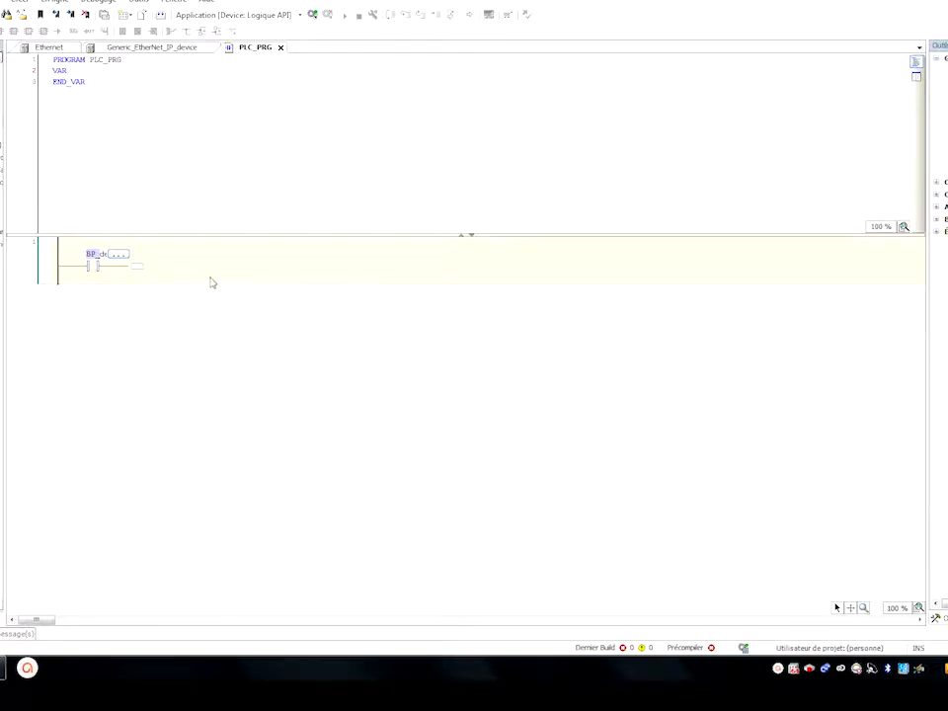
{"action": "left_click", "coordinate": [209, 276]}
- Add a negated contact in series after BP_depart and assign it the mapped variable BP_arret
{"action": "left_click", "coordinate": [137, 267]}
{"action": "left_click", "coordinate": [1, 32]}
{"action": "left_click", "coordinate": [163, 254]}
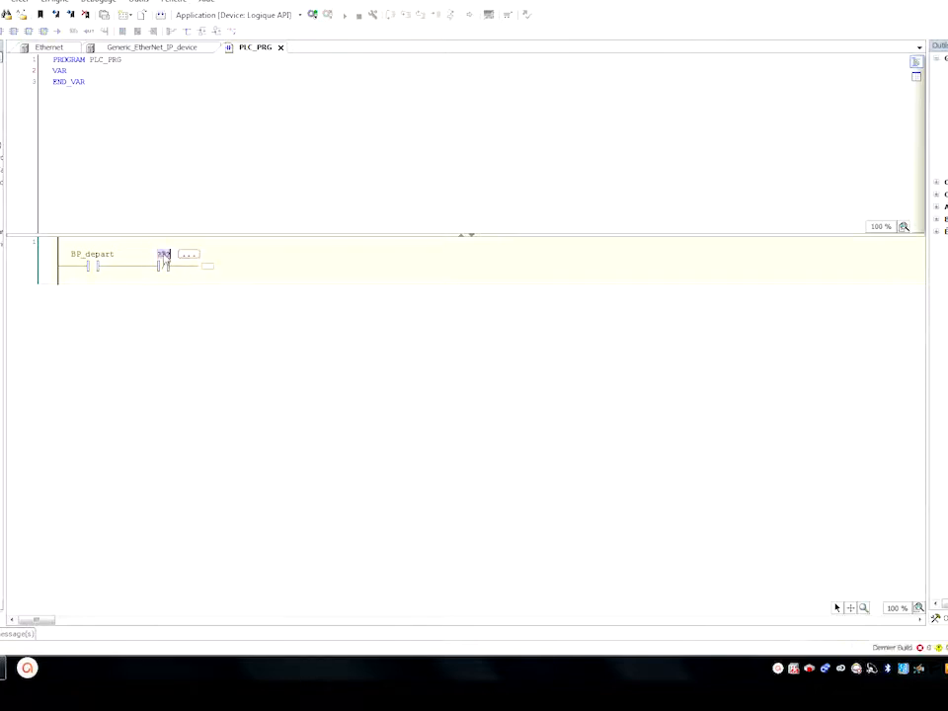
{"action": "left_click", "coordinate": [185, 255]}
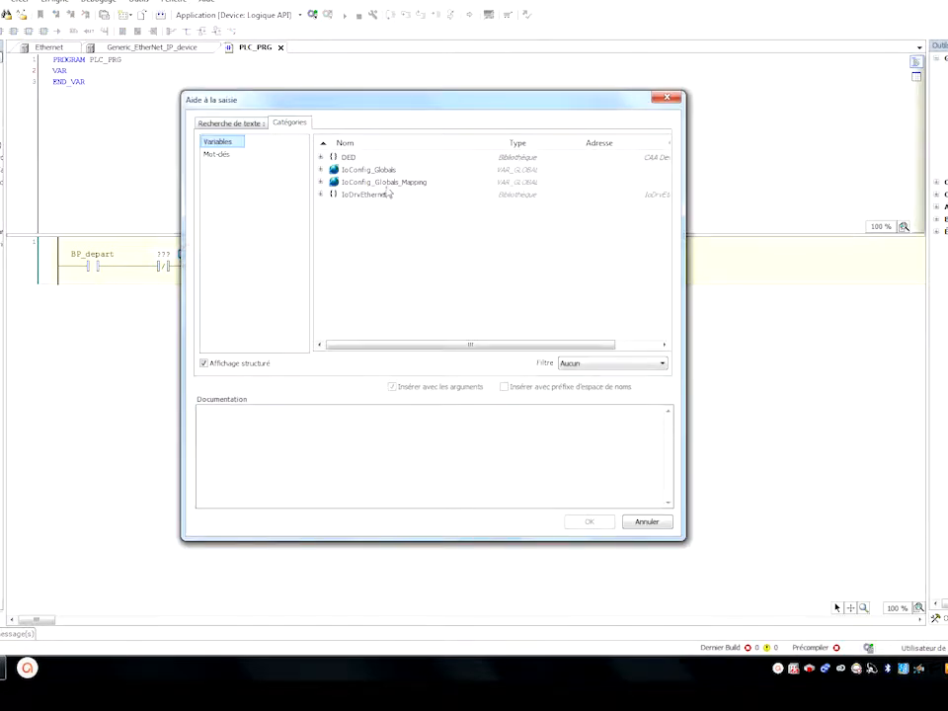
{"action": "left_click", "coordinate": [388, 182]}
{"action": "left_click", "coordinate": [321, 182]}
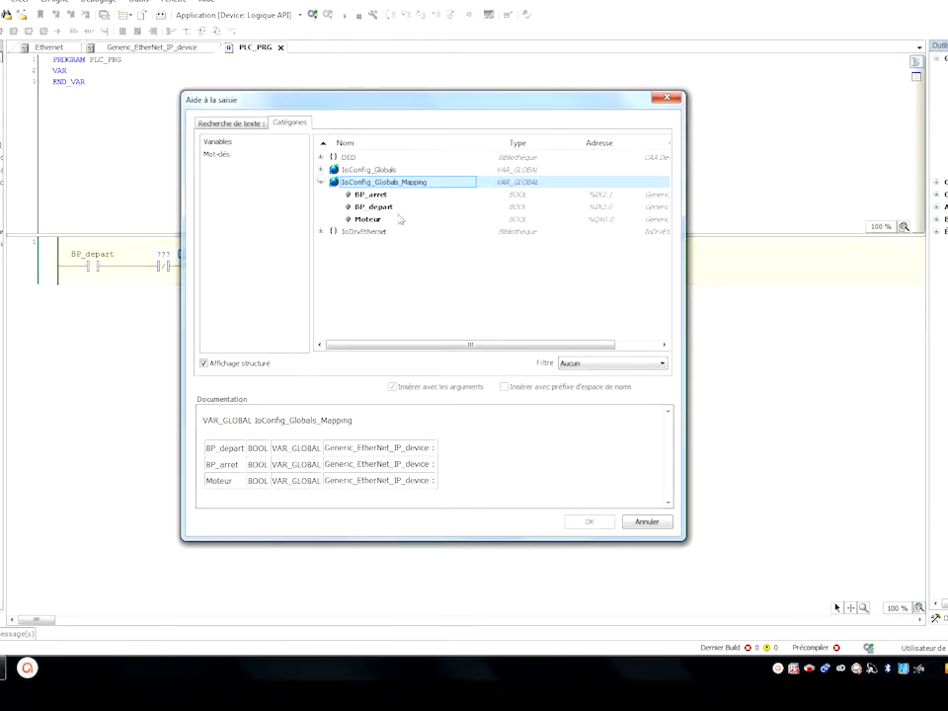
{"action": "double_click", "coordinate": [376, 195]}
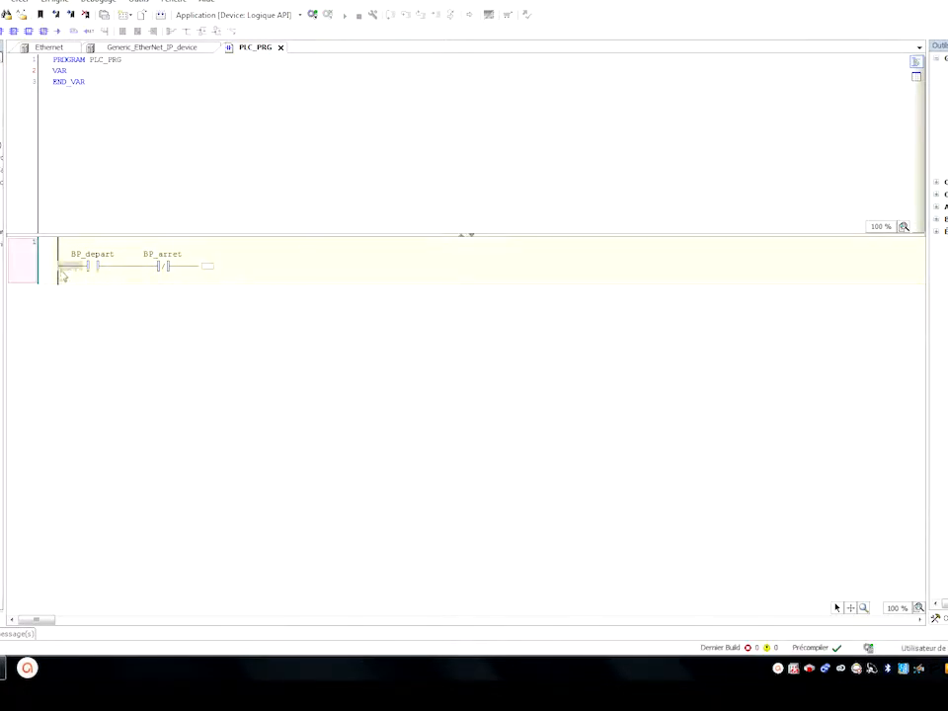
- Add a coil at the end of the network and assign it the mapped variable Moteur
{"action": "left_click", "coordinate": [209, 266]}
{"action": "key", "text": "ctrl+a"}
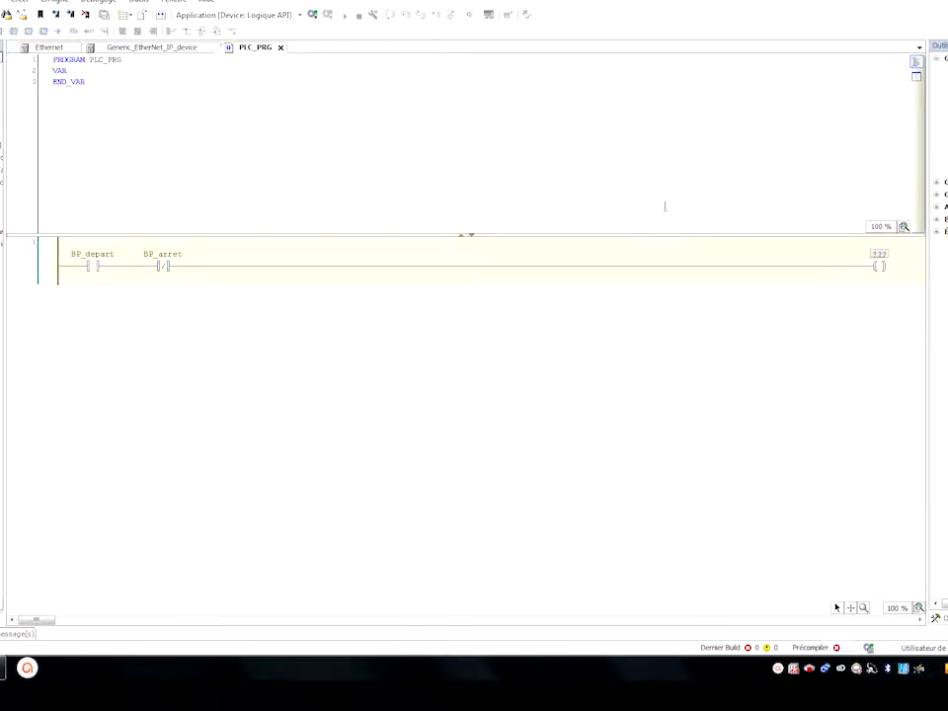
{"action": "left_click", "coordinate": [879, 255]}
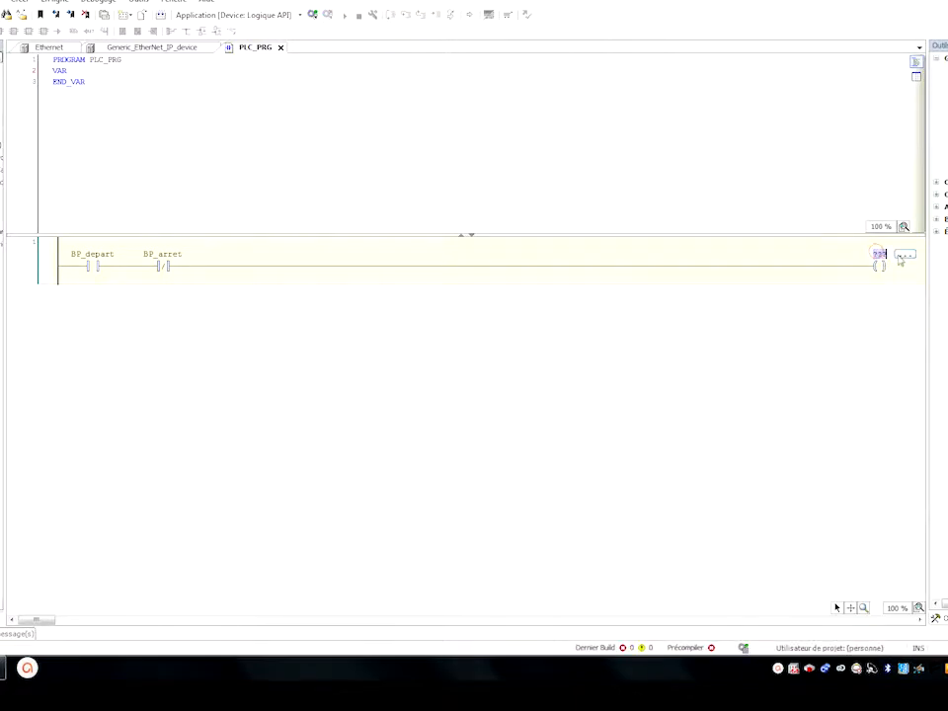
{"action": "left_click", "coordinate": [904, 254]}
{"action": "left_click", "coordinate": [320, 170]}
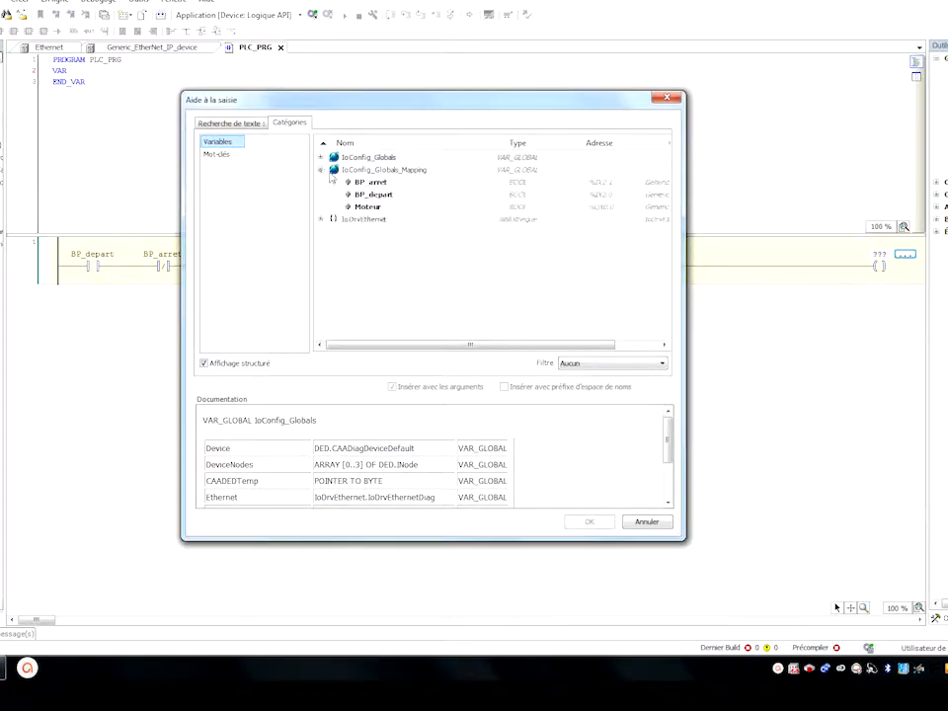
{"action": "left_click", "coordinate": [366, 206]}
{"action": "left_click", "coordinate": [589, 522]}
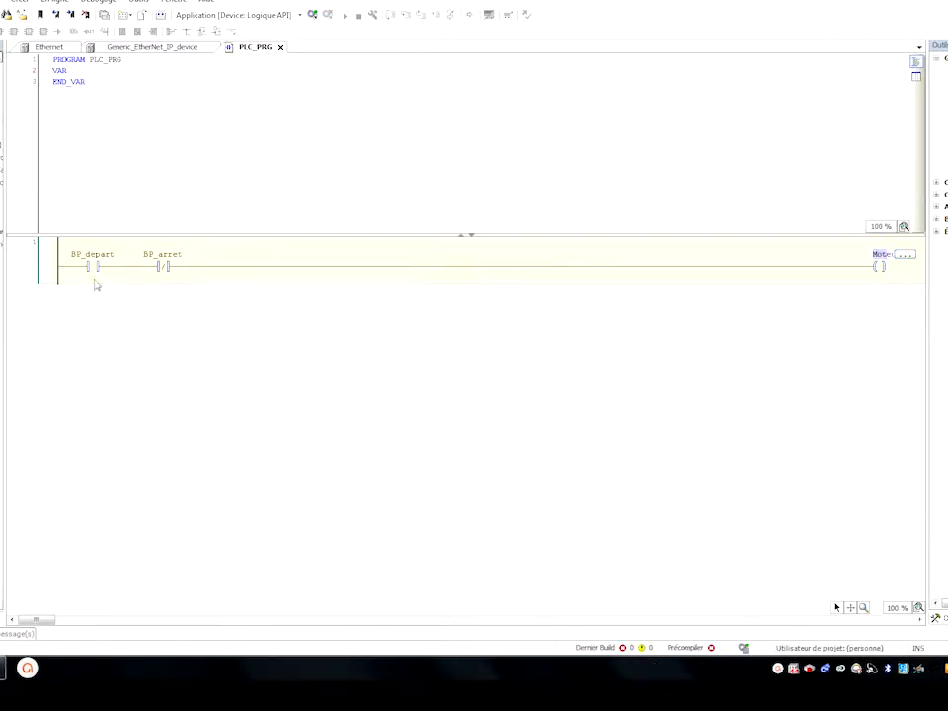
- Insert a contact in parallel below BP_depart and assign it Moteur from IoConfig_Globals_Mapping
{"action": "left_click", "coordinate": [63, 266]}
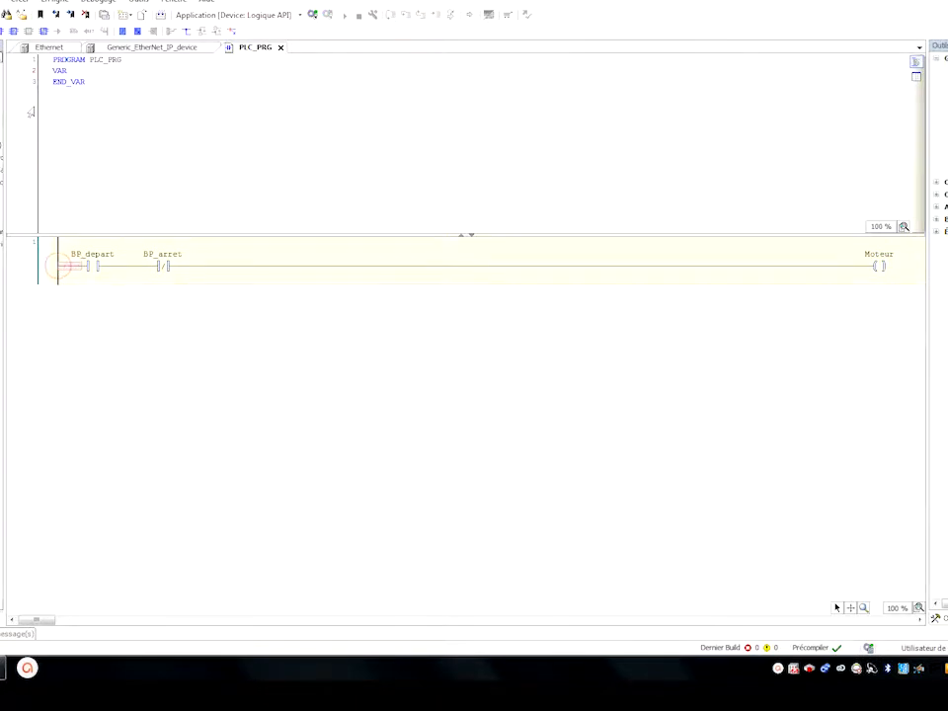
{"action": "left_click", "coordinate": [2, 32]}
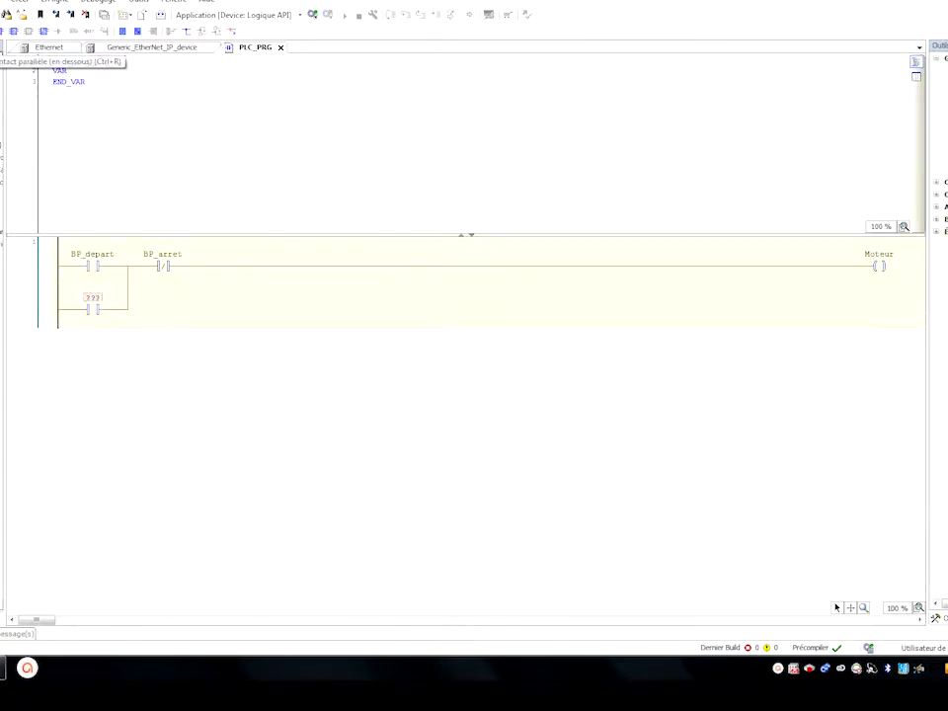
{"action": "left_click", "coordinate": [99, 301]}
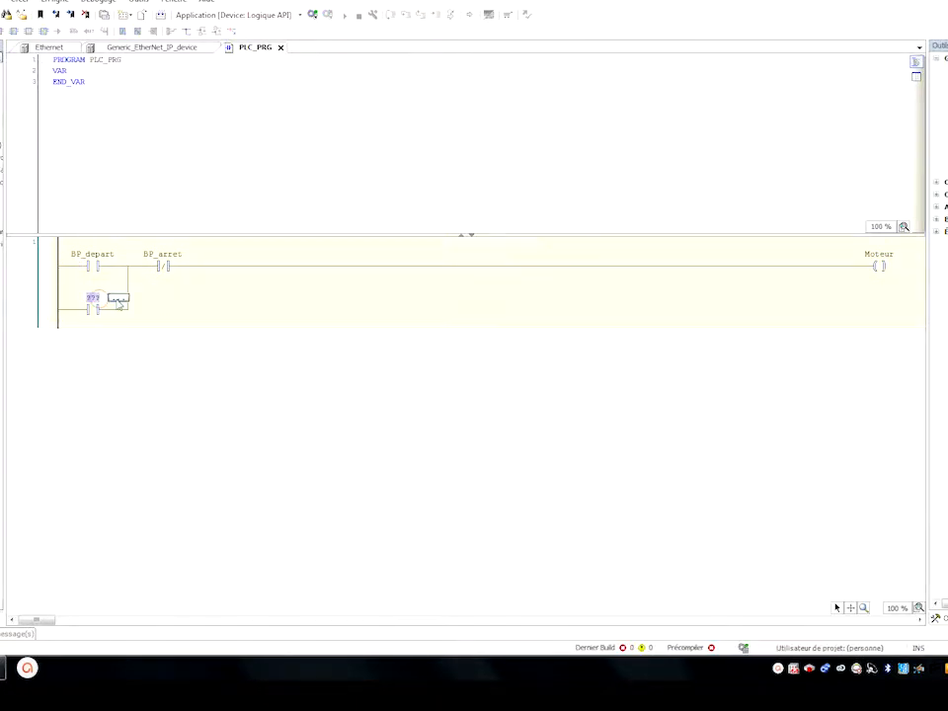
{"action": "left_click", "coordinate": [118, 297]}
{"action": "left_click", "coordinate": [321, 183]}
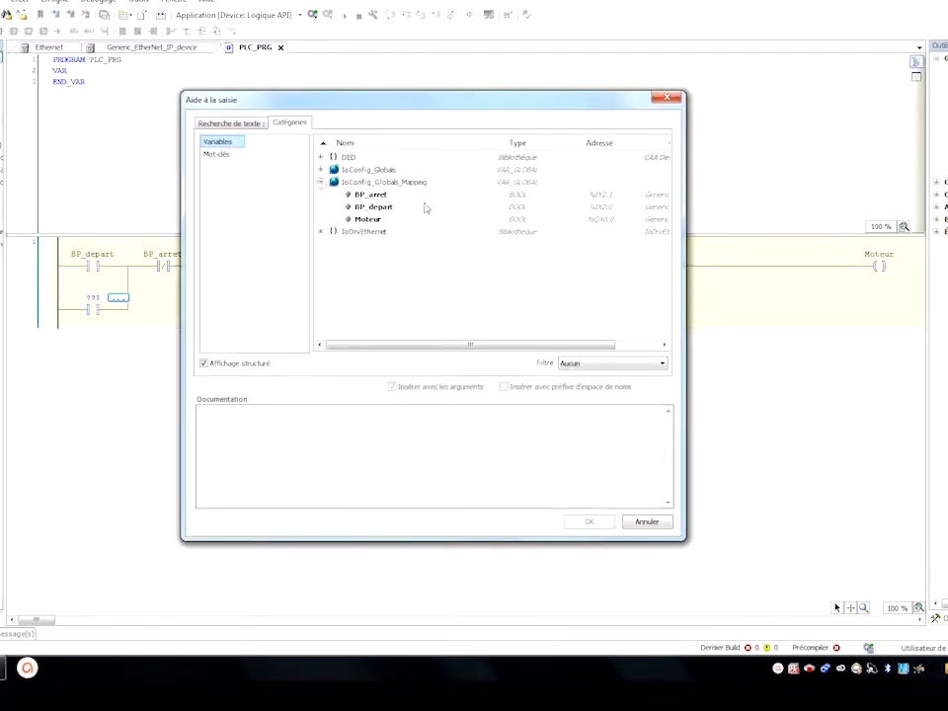
{"action": "double_click", "coordinate": [367, 218]}
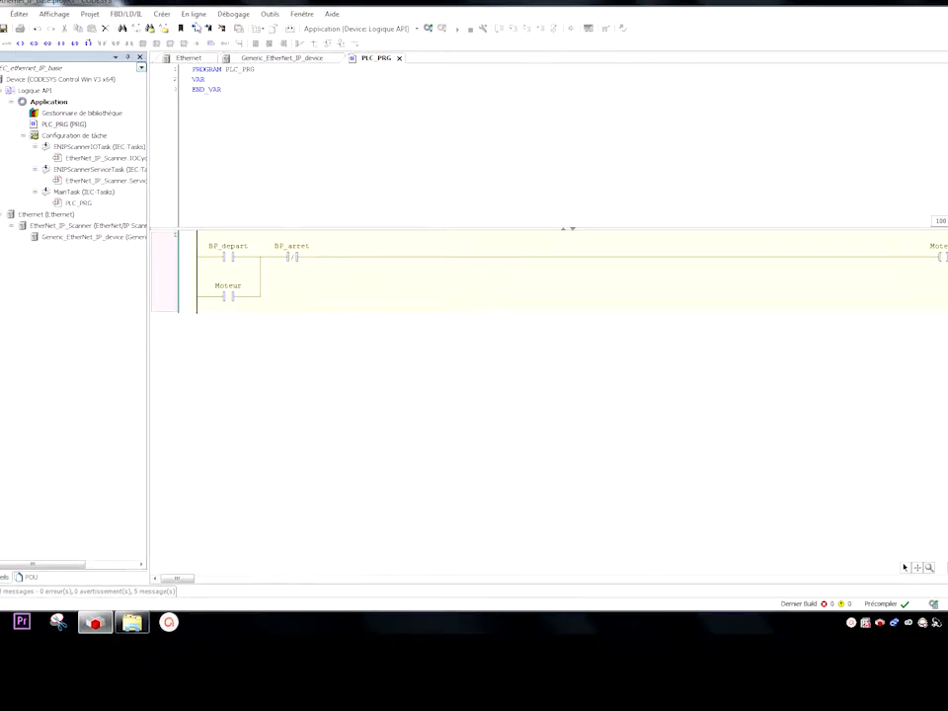
- Log in to the controller using the online change option to load the modified program
{"action": "left_click", "coordinate": [193, 14]}
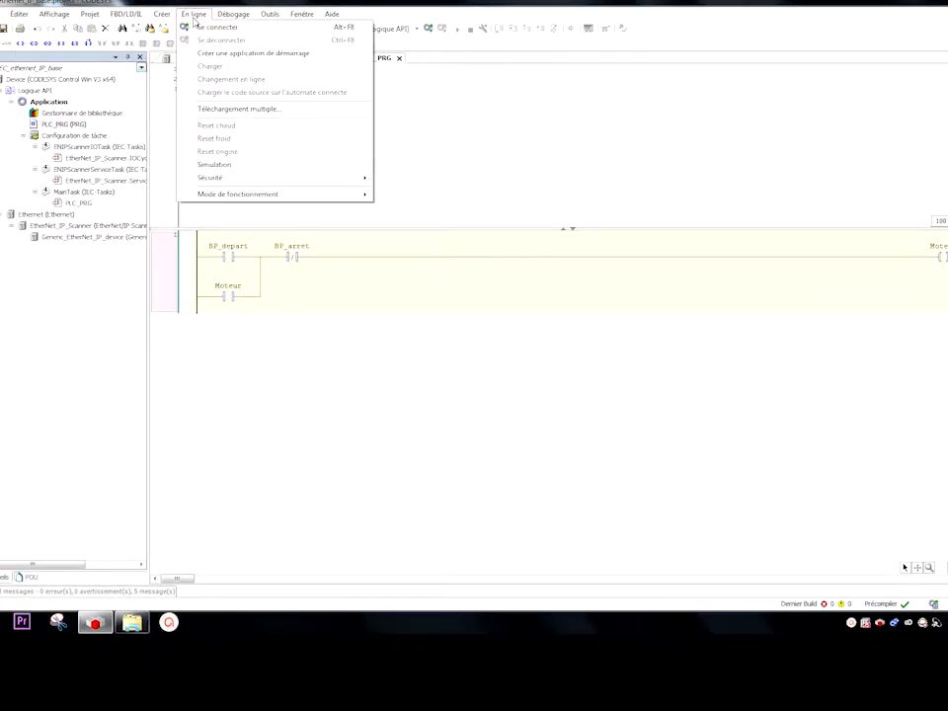
{"action": "left_click", "coordinate": [197, 27]}
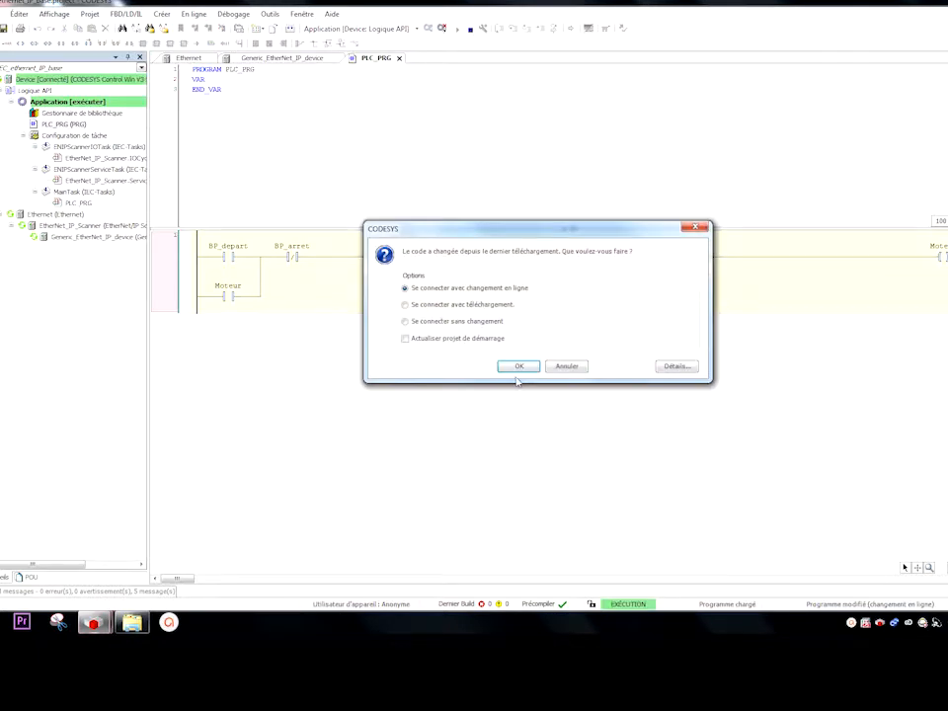
{"action": "left_click", "coordinate": [518, 367]}
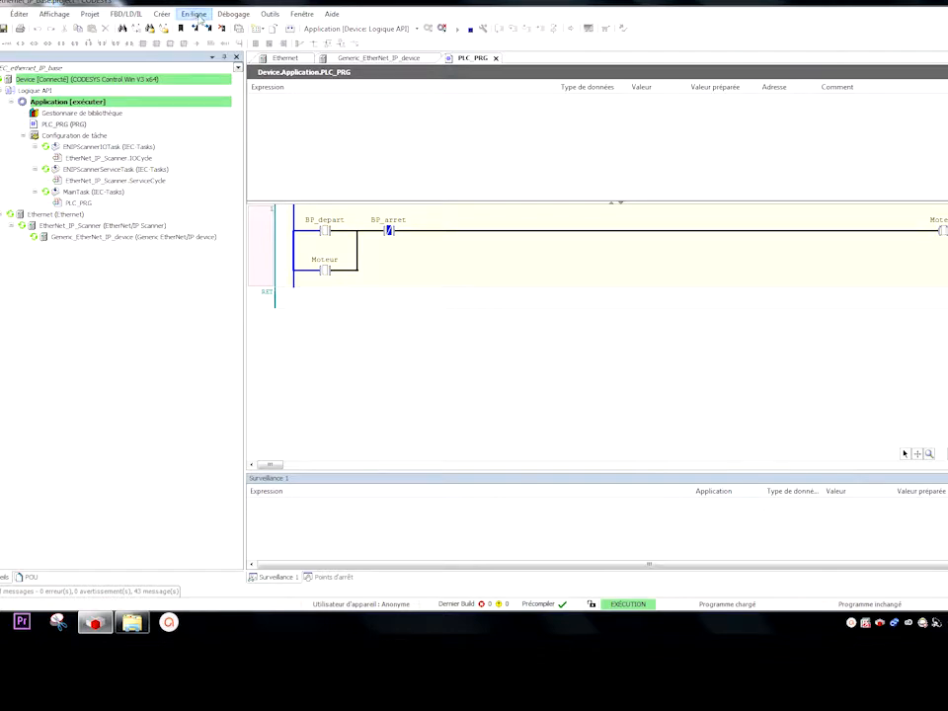
- Stop the running application on the controller and start it again
{"action": "left_click", "coordinate": [235, 13]}
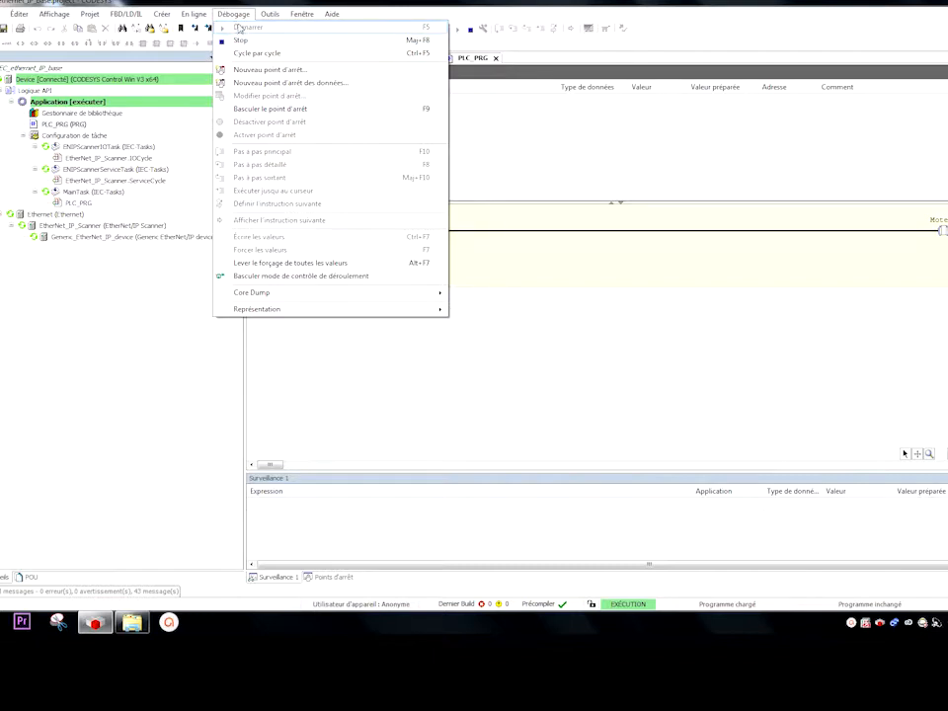
{"action": "left_click", "coordinate": [246, 41]}
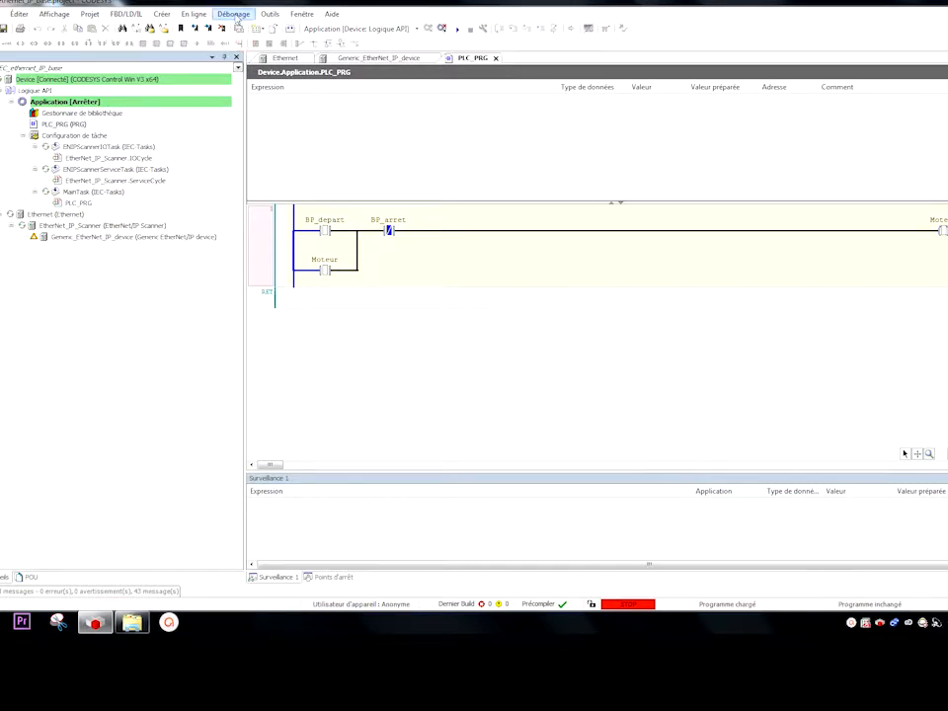
{"action": "left_click", "coordinate": [269, 13]}
{"action": "left_click", "coordinate": [246, 27]}
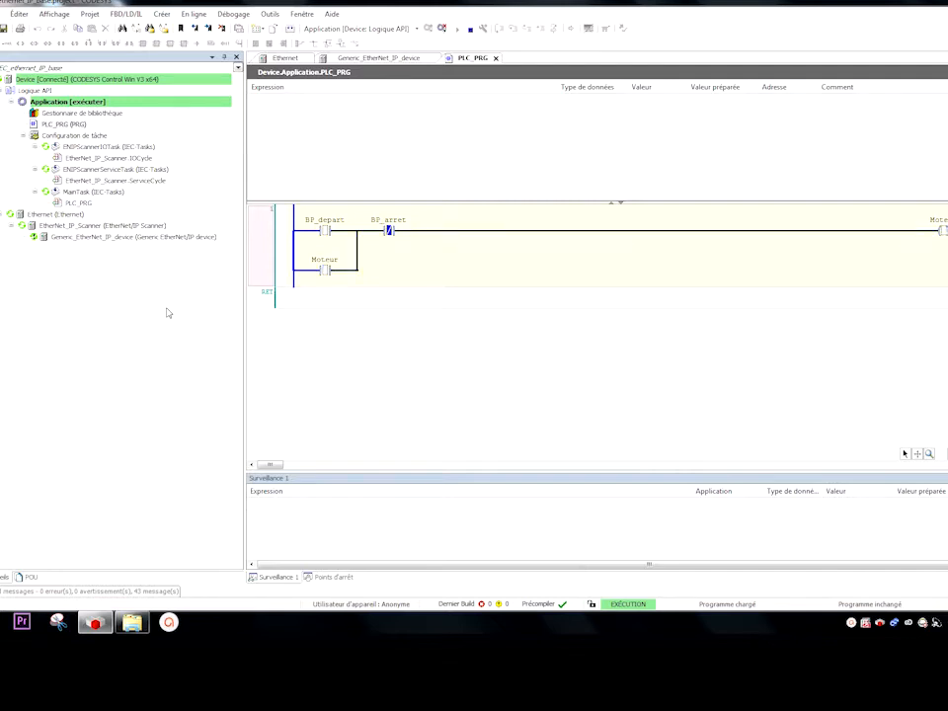
- Open the generic EtherNet/IP device's configuration while online
{"action": "double_click", "coordinate": [127, 235]}
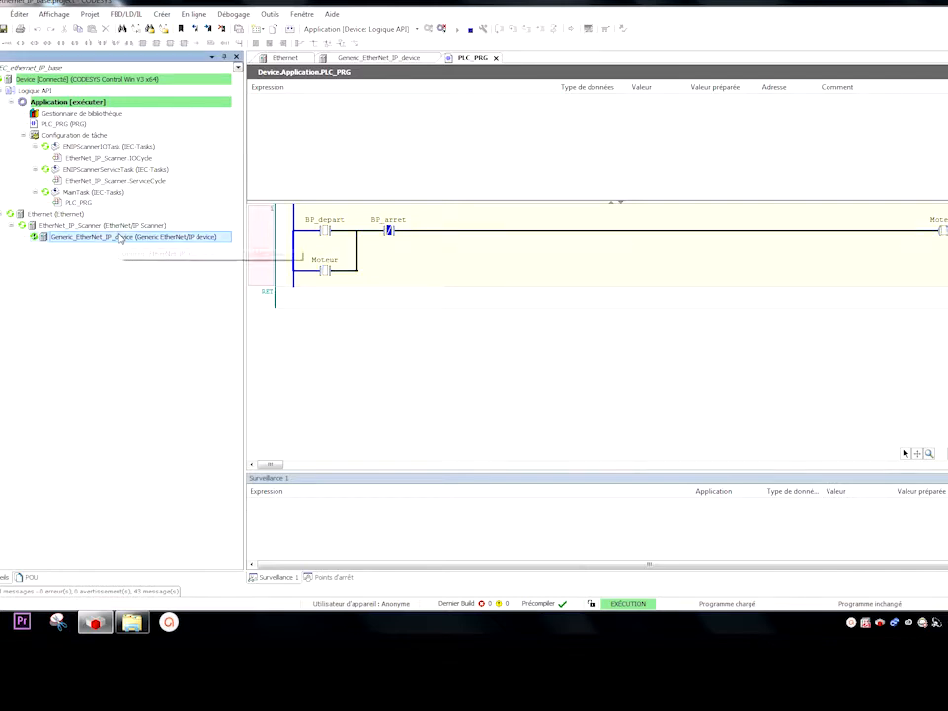